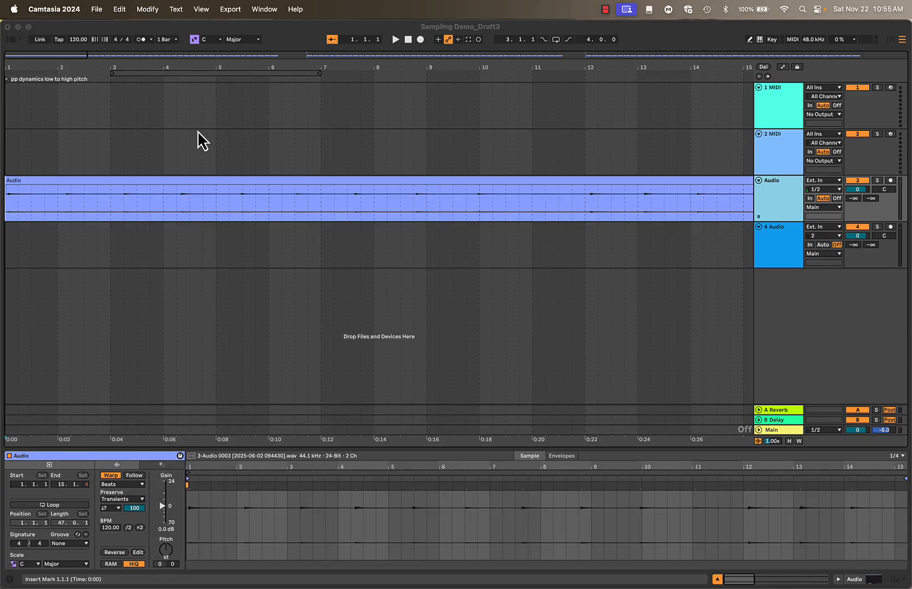
# Play the recording on the Audio track from the beginning, stop playback and return to the start
pyautogui.click(392, 39)
pyautogui.click(395, 40)
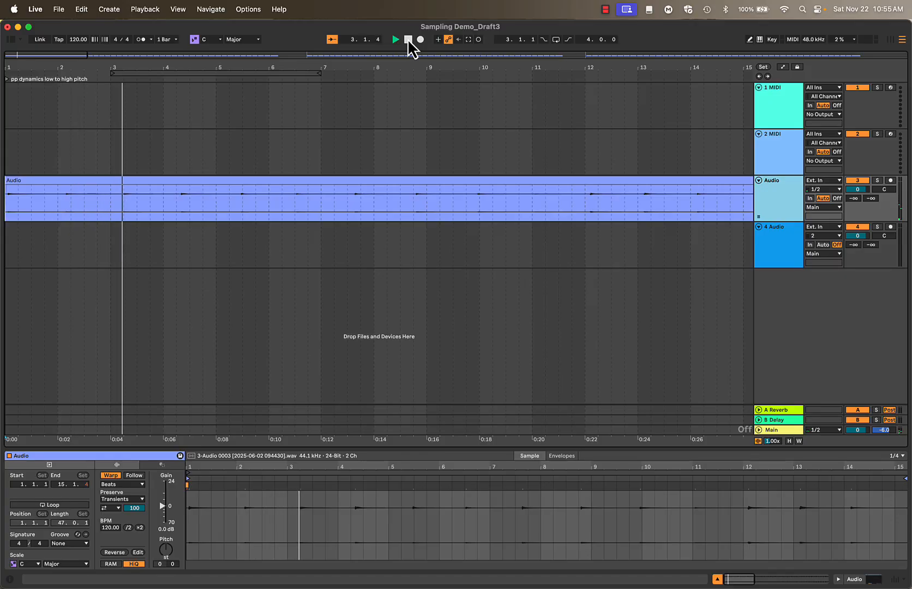
pyautogui.click(408, 39)
pyautogui.click(408, 39)
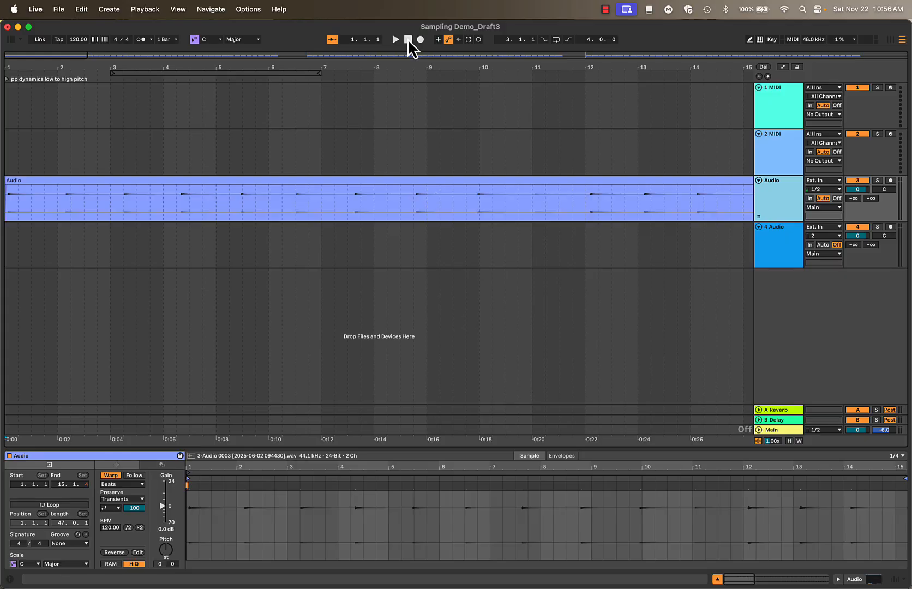
pyautogui.click(407, 38)
# Select the clip on the Audio track and enlarge its sample waveform around the first notes
pyautogui.click(315, 192)
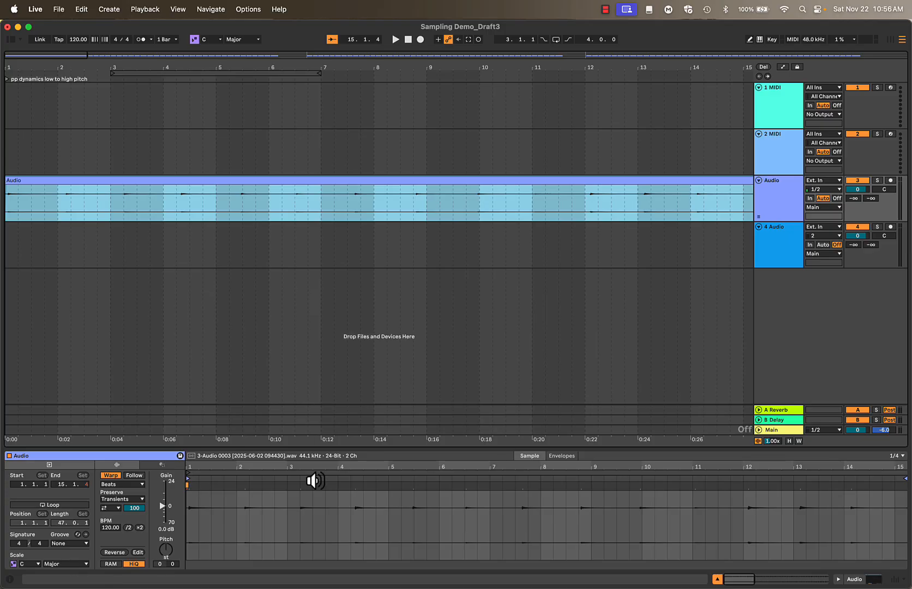
pyautogui.moveTo(342, 449); pyautogui.dragTo(338, 230)
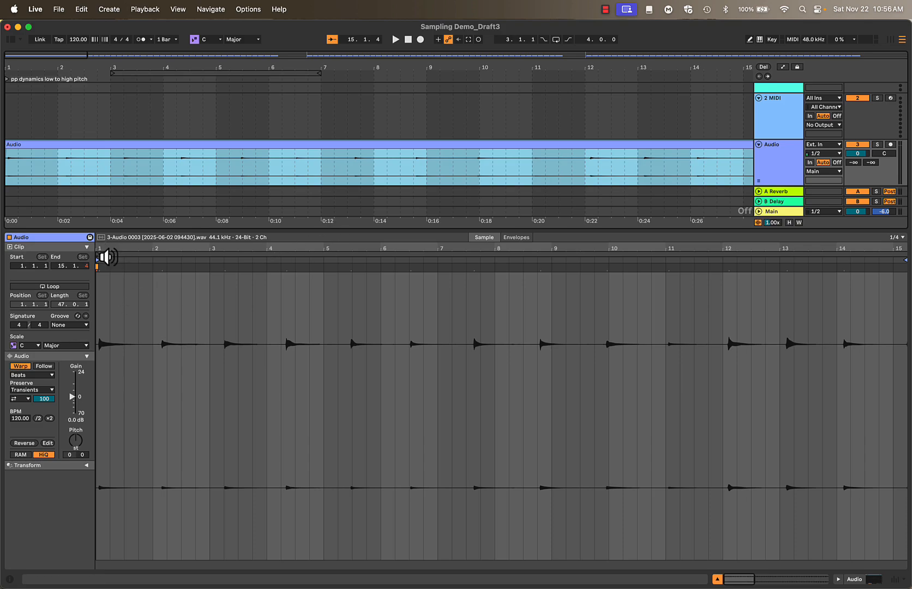
pyautogui.click(112, 249)
pyautogui.moveTo(112, 249); pyautogui.dragTo(112, 249)
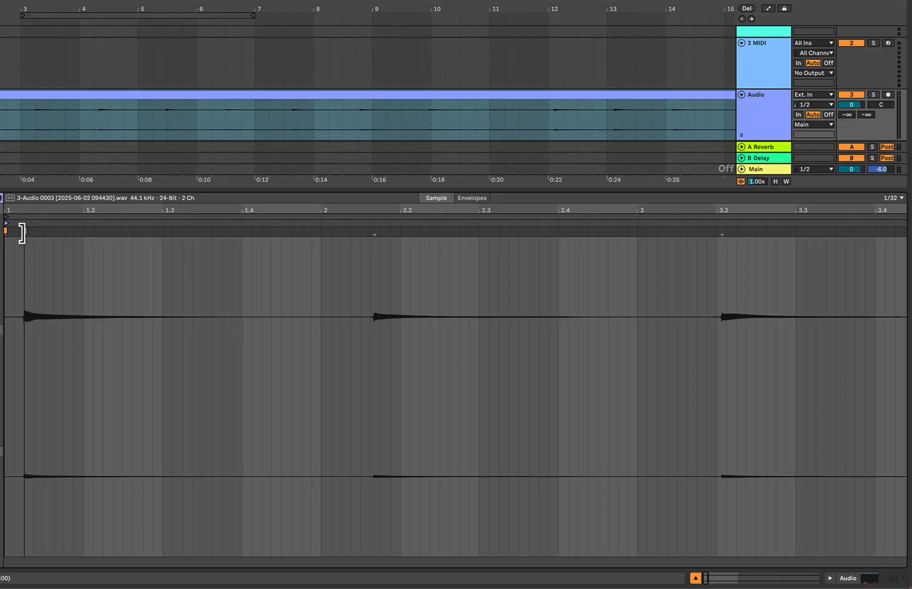
# Split the audio clip at the onsets of its first three notes, up to the one near 3.2
pyautogui.click(22, 233)
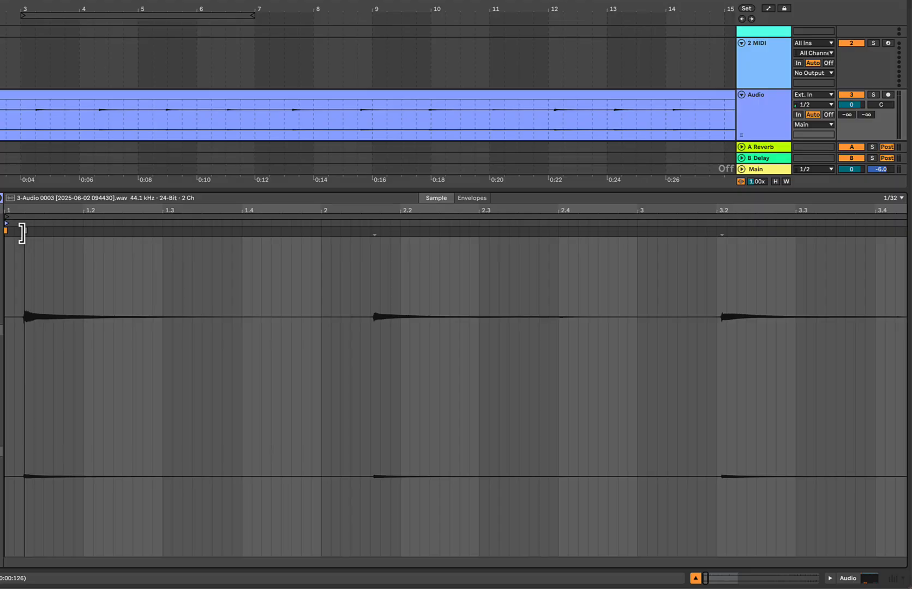
pyautogui.press('super')
pyautogui.keyDown('super'); pyautogui.click(22, 233); pyautogui.keyUp('super')
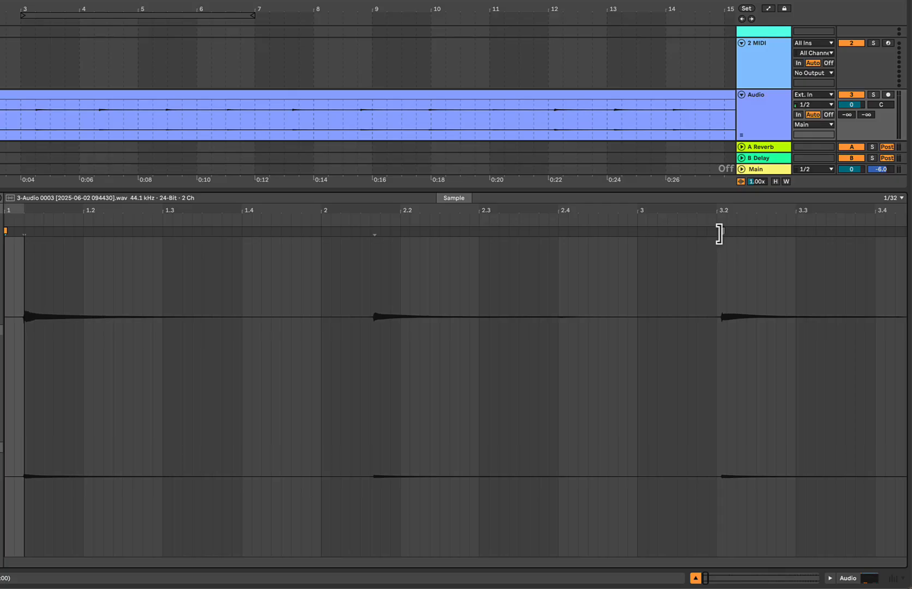
pyautogui.press('super+e')
# Split the audio clip at the note onsets just after 4.2 and just before 5.3
pyautogui.hscroll(10, 736, 298)
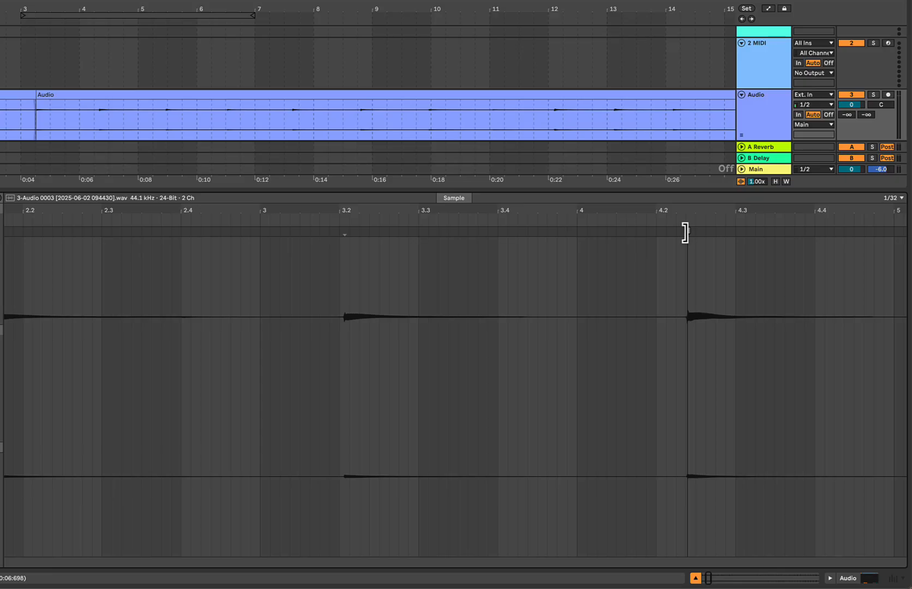
pyautogui.press('super+e')
pyautogui.hscroll(6, 686, 240)
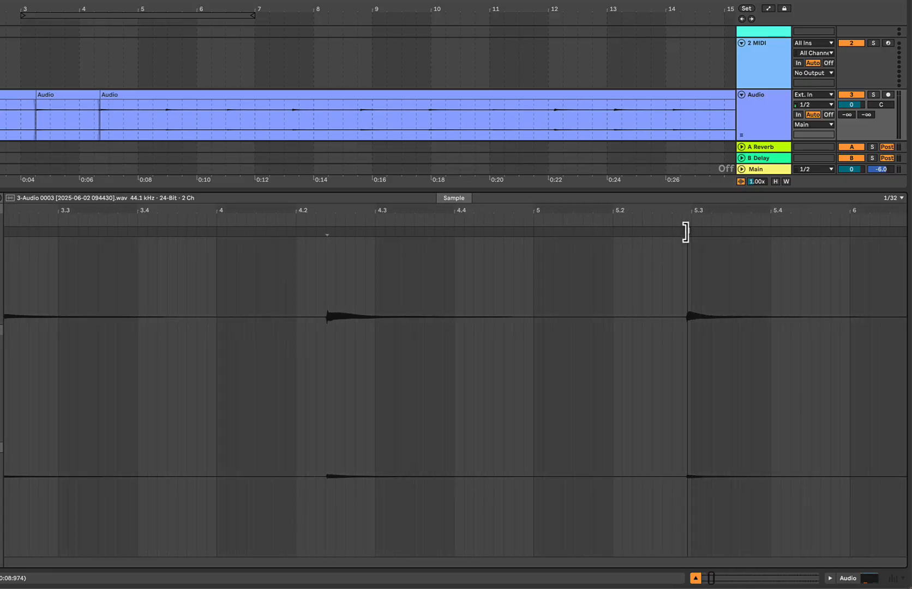
pyautogui.press('super+e')
# Split the audio clip at the note onsets just after 6.3 and between 7.3 and 7.4
pyautogui.hscroll(6, 685, 232)
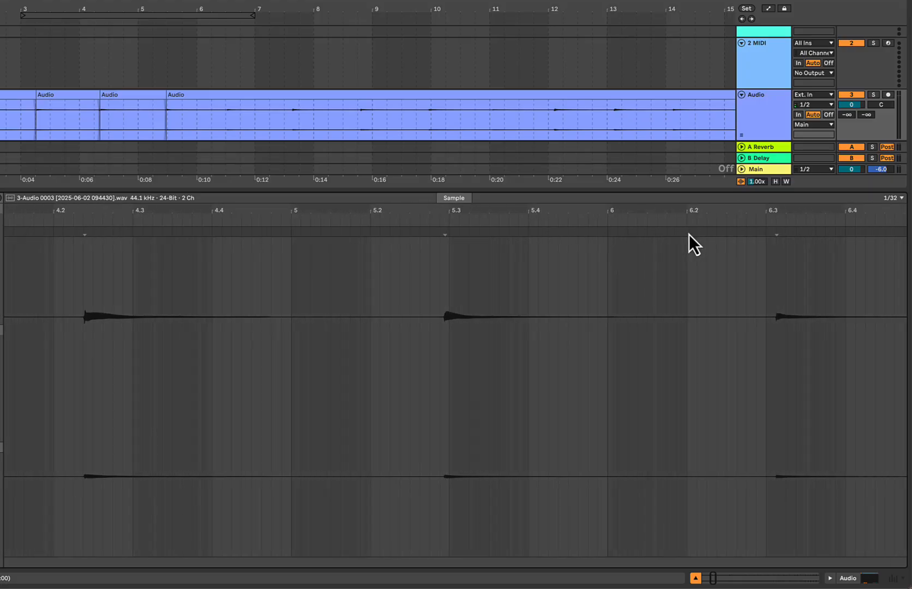
pyautogui.click(679, 234)
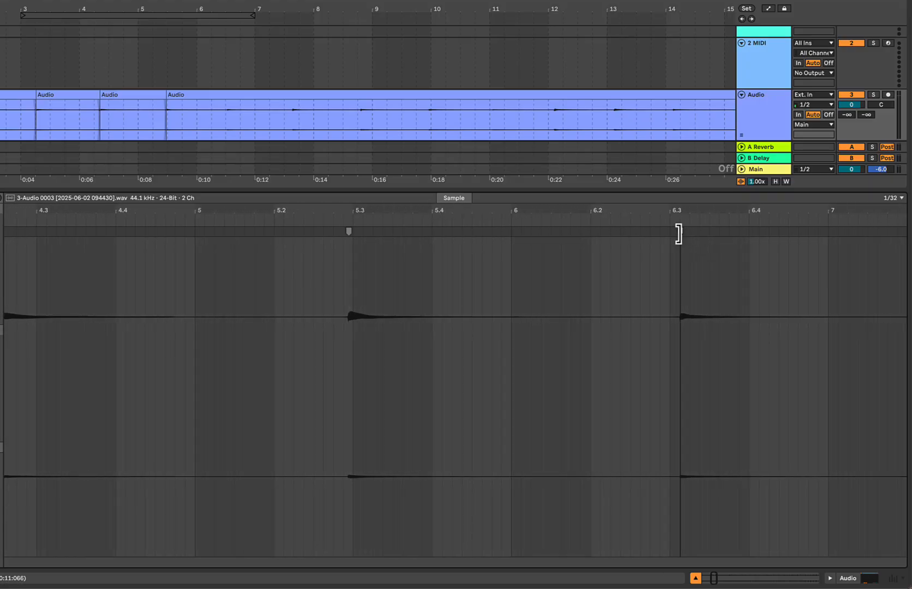
pyautogui.press('super+e')
pyautogui.hscroll(6, 682, 236)
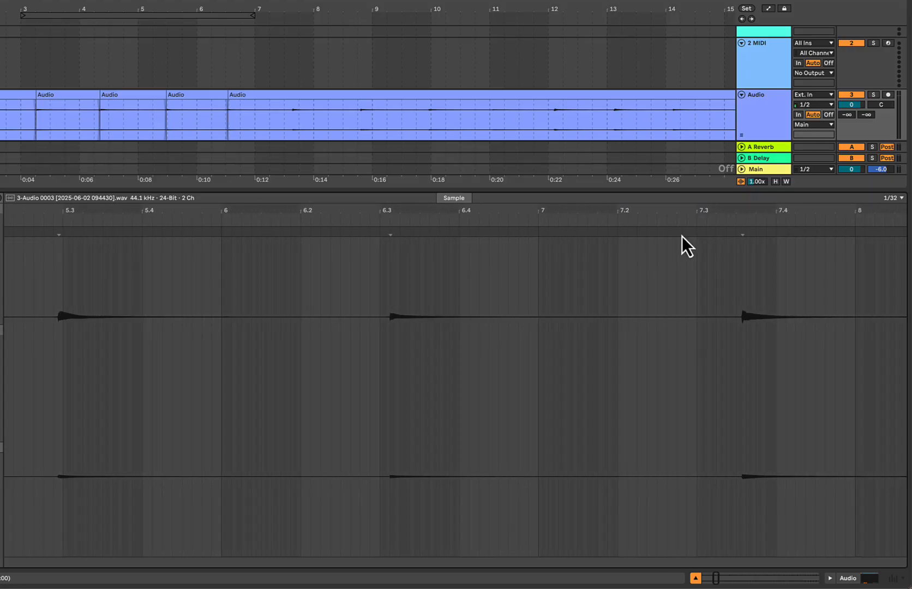
pyautogui.click(729, 232)
pyautogui.press('super+e')
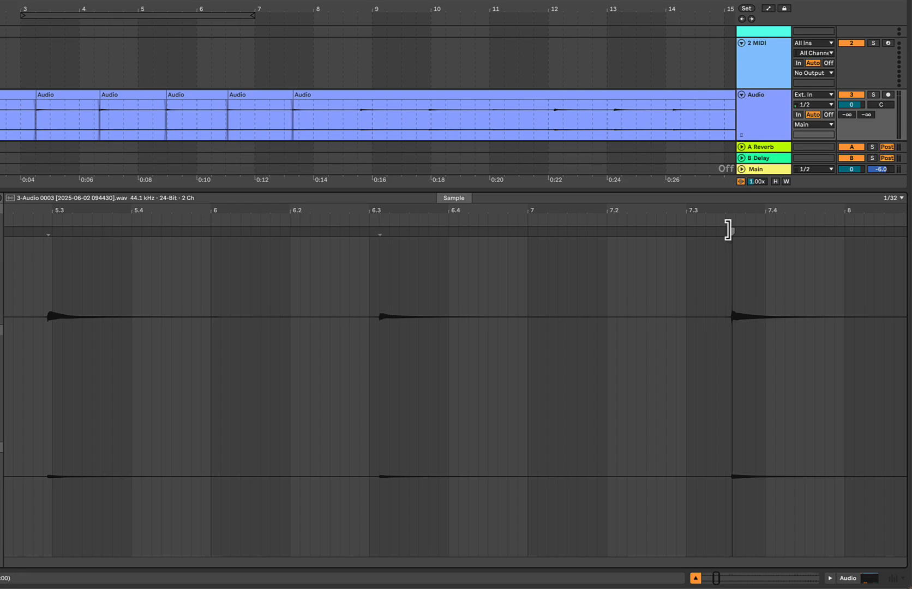
# Split the audio clip at the note onsets just after 8.4 and just before bar 10
pyautogui.hscroll(2, 731, 232)
pyautogui.hscroll(5, 731, 232)
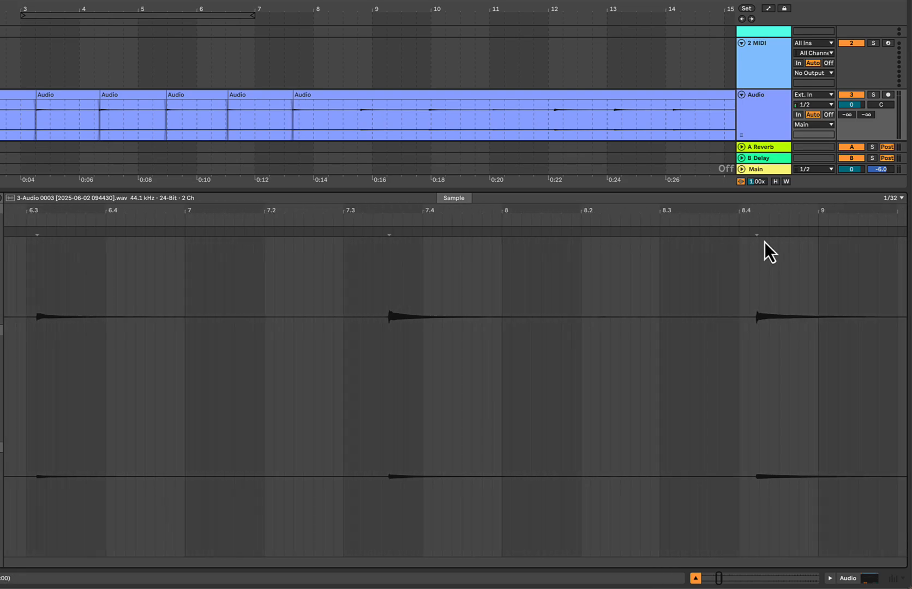
pyautogui.click(757, 237)
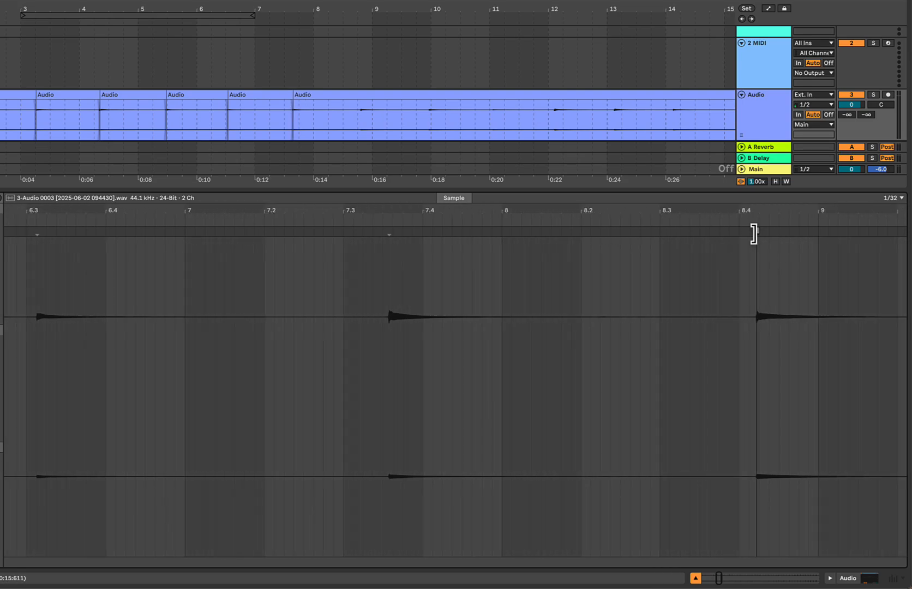
pyautogui.press('super+e')
pyautogui.hscroll(5, 758, 236)
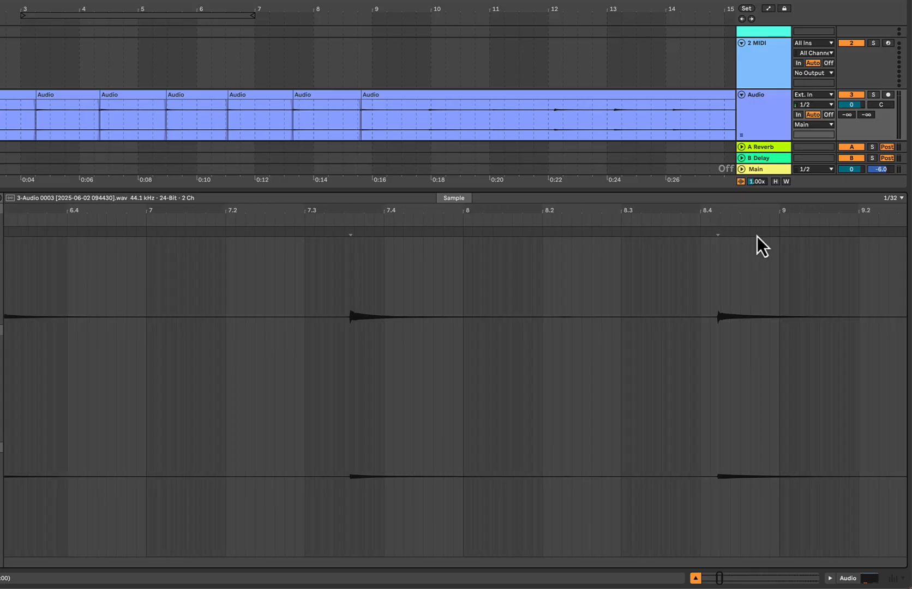
pyautogui.hscroll(2, 758, 236)
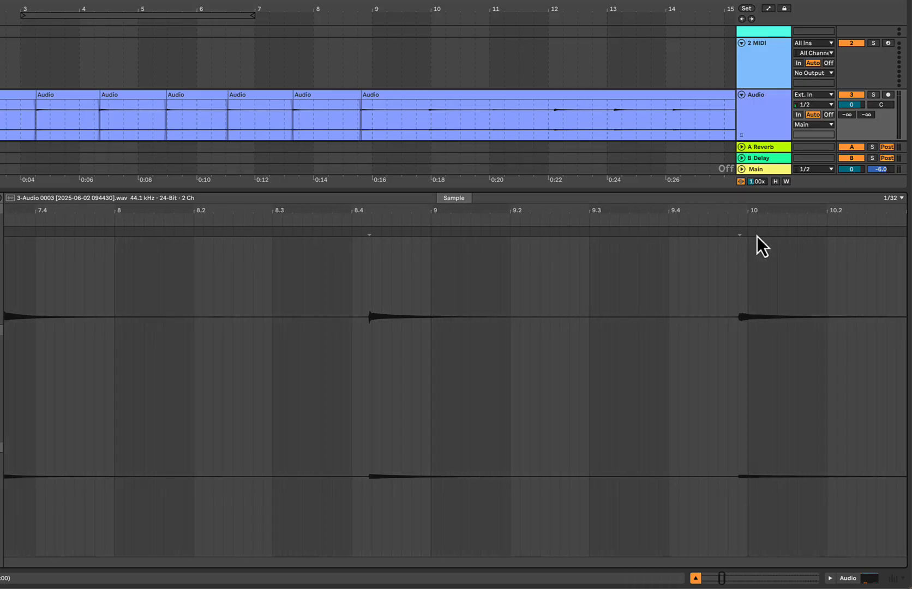
pyautogui.click(739, 230)
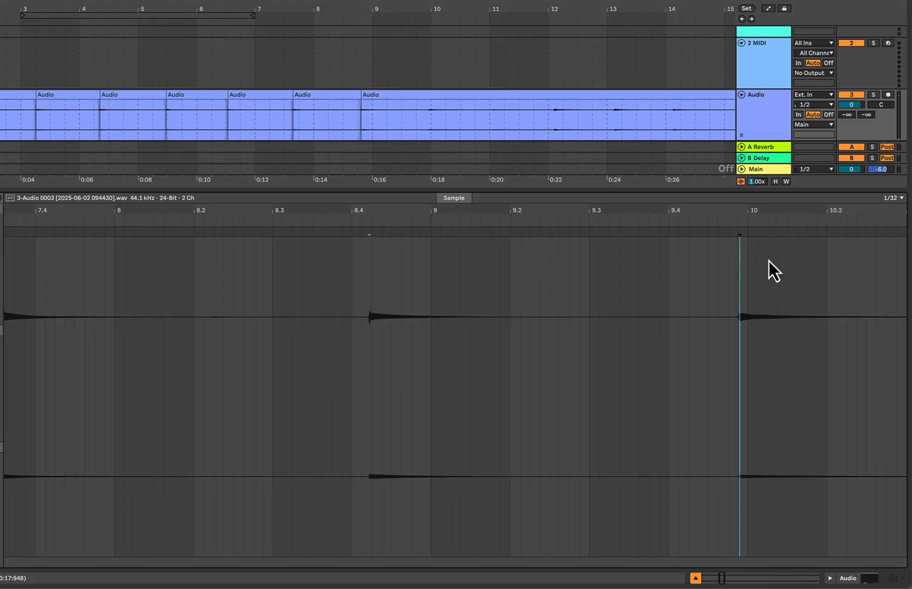
pyautogui.press('super+e')
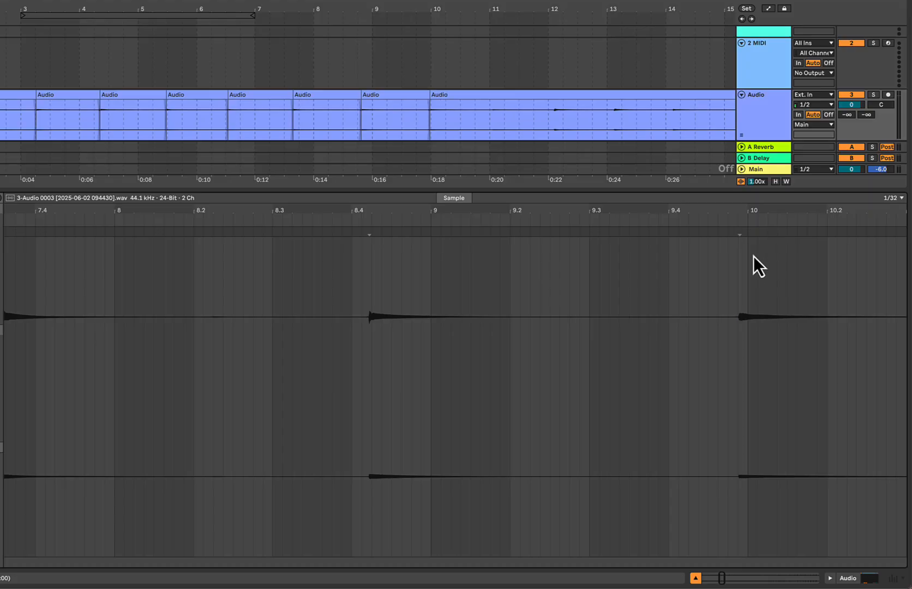
# Split the audio clip at the note onsets just after the starts of bars 11 and 12
pyautogui.hscroll(1, 693, 295)
pyautogui.hscroll(10, 690, 303)
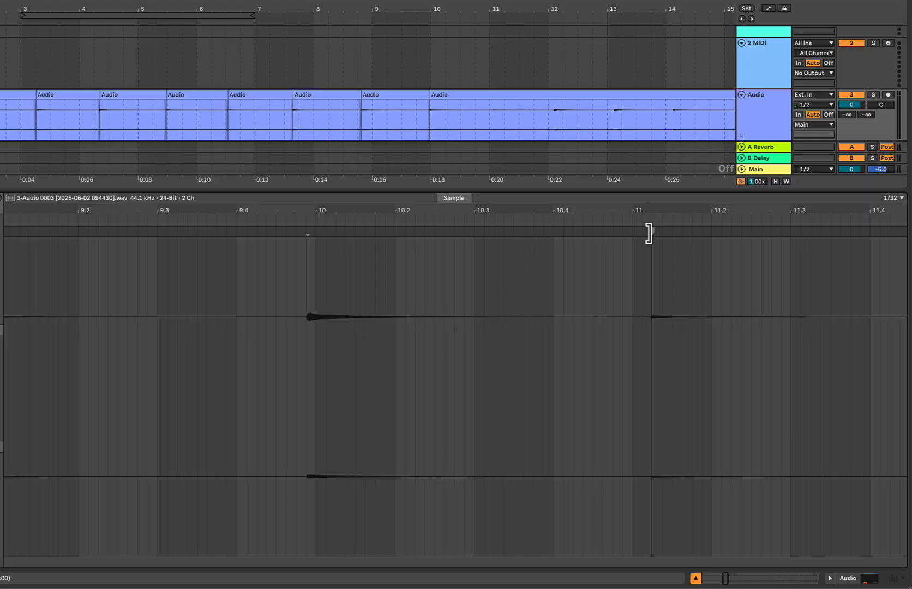
pyautogui.click(648, 233)
pyautogui.press('super+e')
pyautogui.hscroll(5, 652, 234)
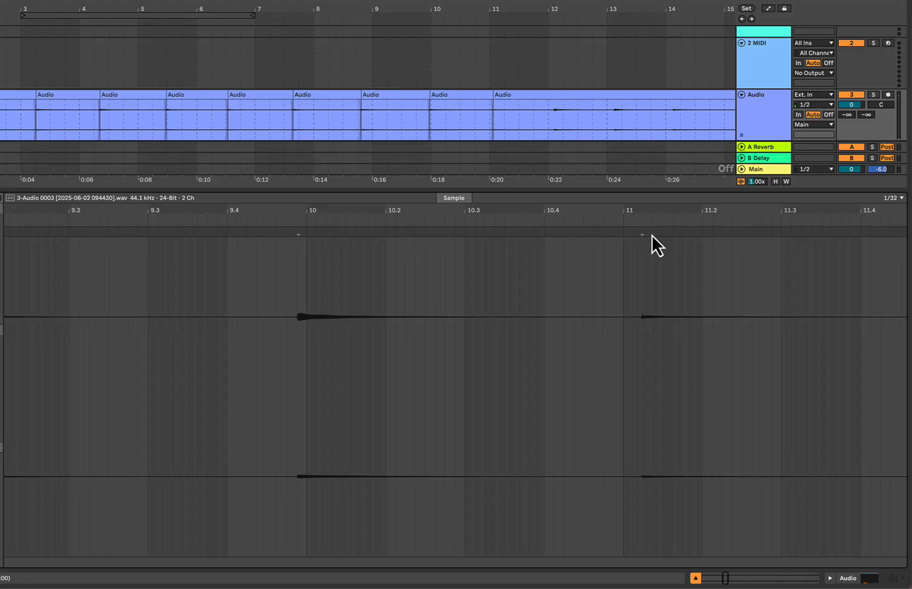
pyautogui.hscroll(4, 657, 233)
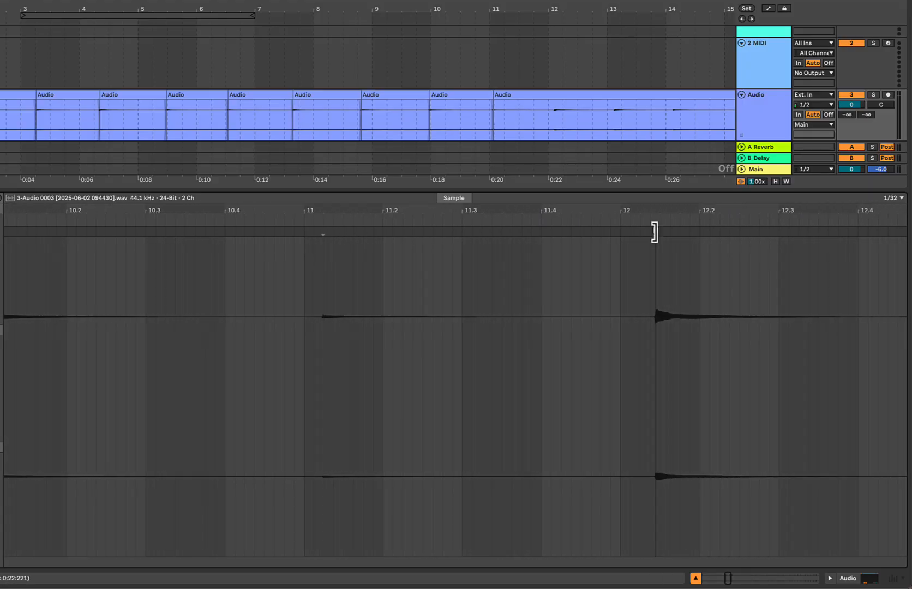
pyautogui.click(654, 232)
pyautogui.press('super+e')
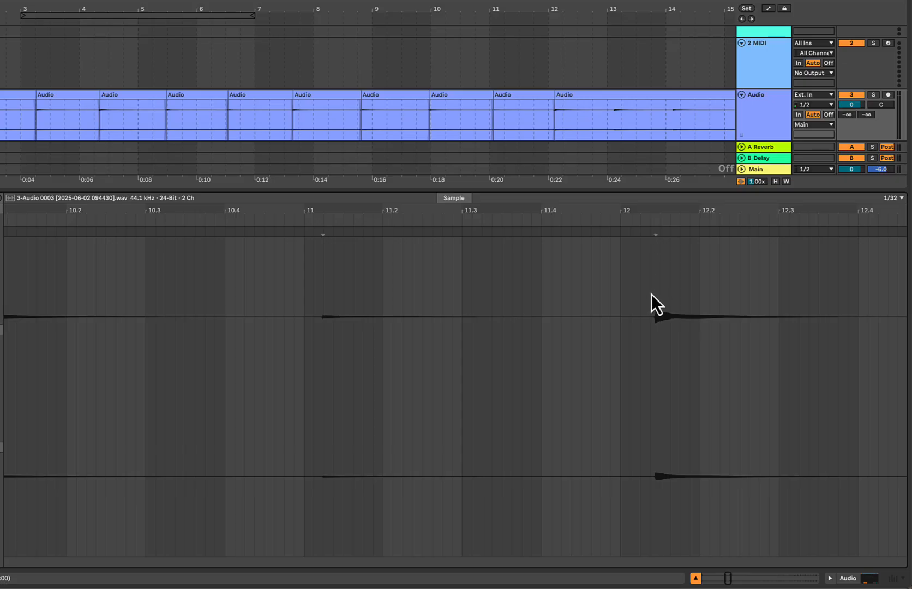
# Split the audio clip at the note onsets just after the starts of bars 13 and 14
pyautogui.hscroll(4, 706, 291)
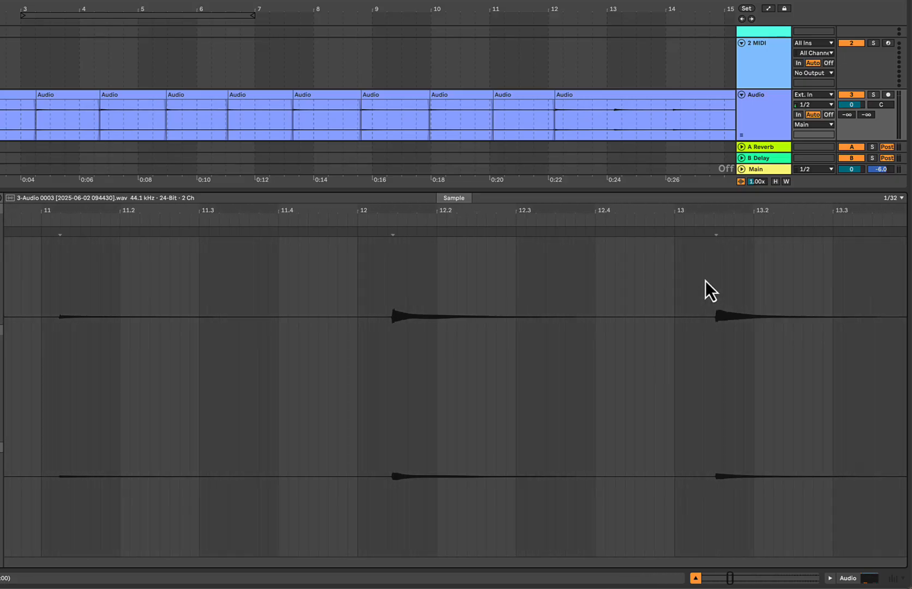
pyautogui.click(712, 231)
pyautogui.press('super+e')
pyautogui.hscroll(6, 715, 232)
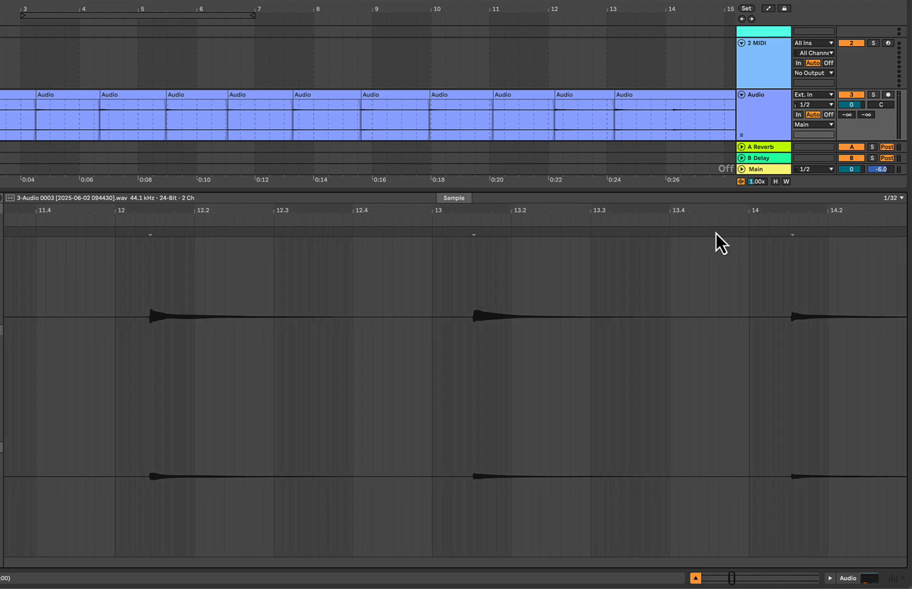
pyautogui.click(675, 233)
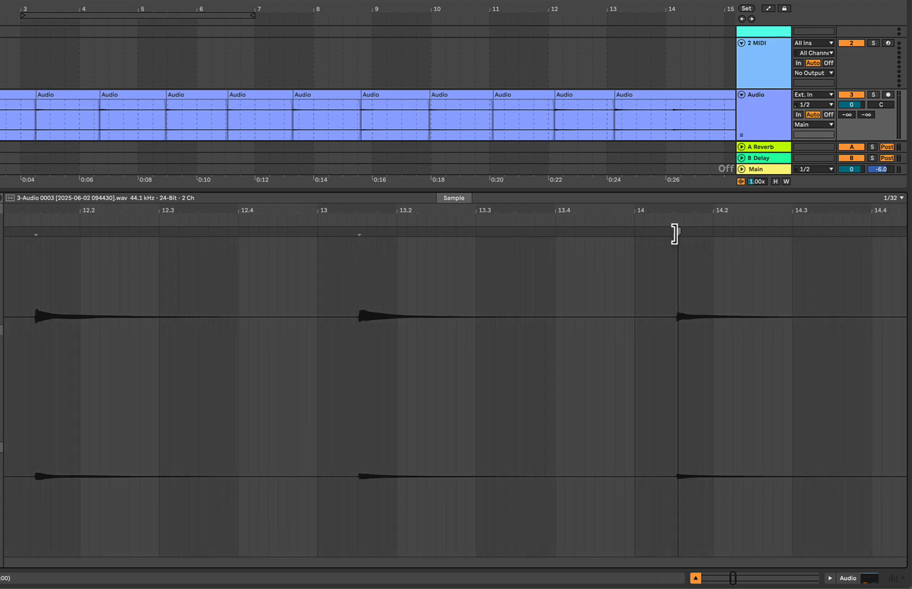
pyautogui.hotkey('ctrl', 'e')
# Split the audio clip at the note onset near 15.2 and at the remaining note onsets in the recording
pyautogui.hscroll(5, 678, 235)
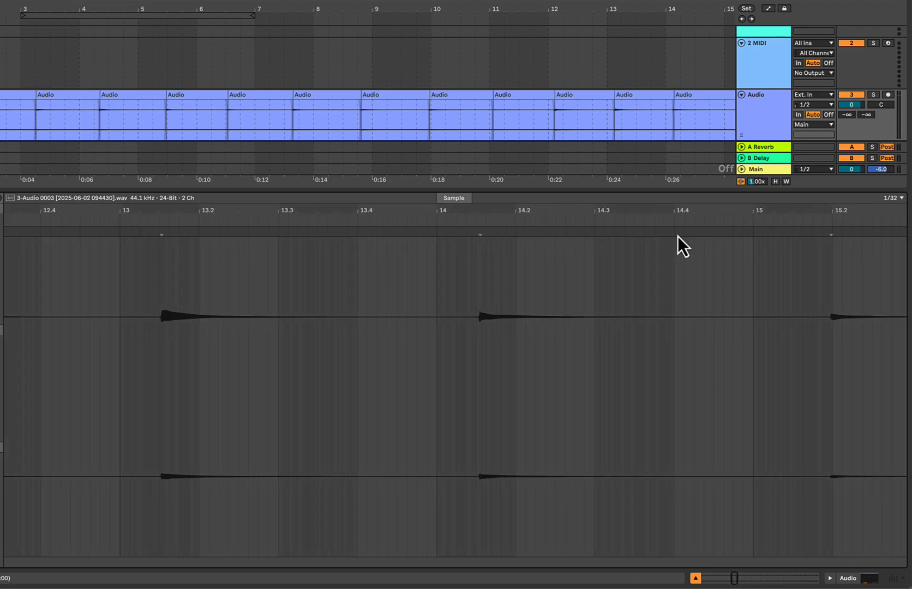
pyautogui.click(731, 240)
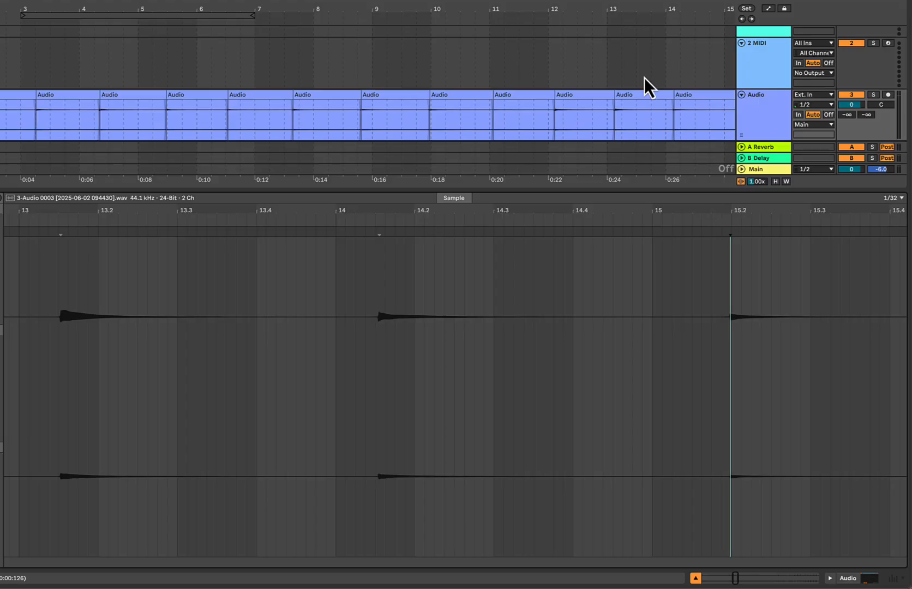
pyautogui.hscroll(5, 645, 77)
pyautogui.scroll(-3, 645, 78)
pyautogui.scroll(3, 644, 77)
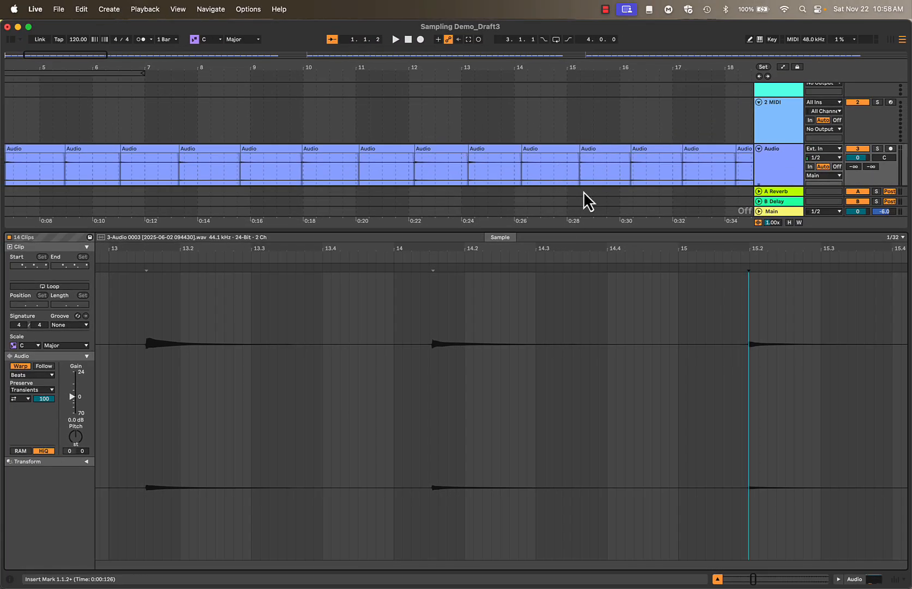
# Delete the short leftover slice before the first note at the start of bar 1
pyautogui.moveTo(56, 54); pyautogui.dragTo(128, 55)
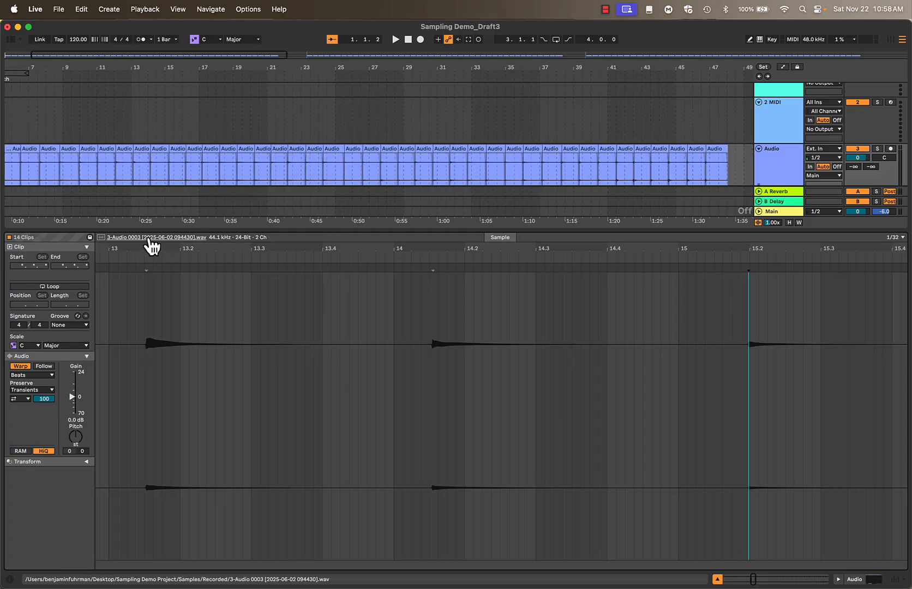
pyautogui.click(14, 55)
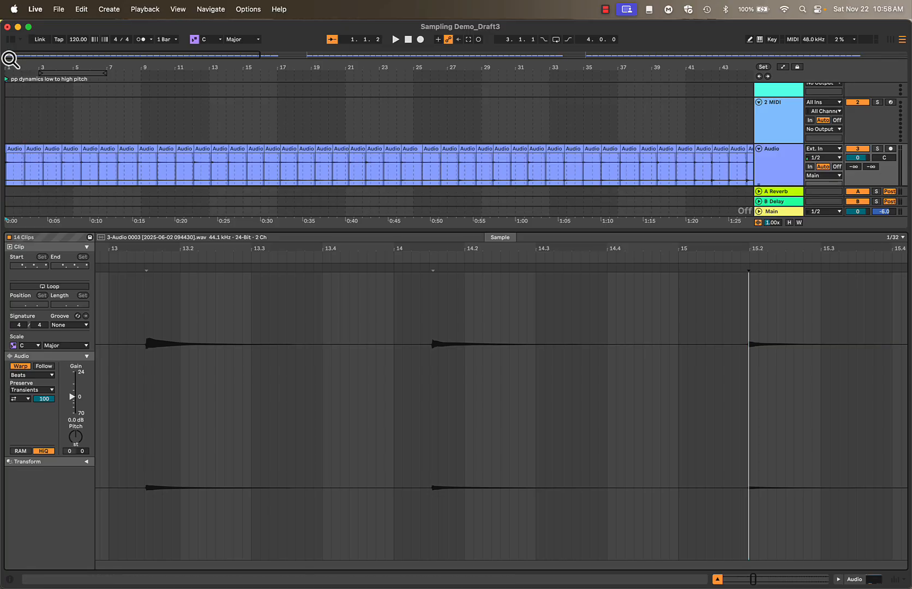
pyautogui.moveTo(9, 57)
pyautogui.mouseDown()
pyautogui.moveTo(28, 59)
pyautogui.moveTo(10, 60)
pyautogui.mouseUp()
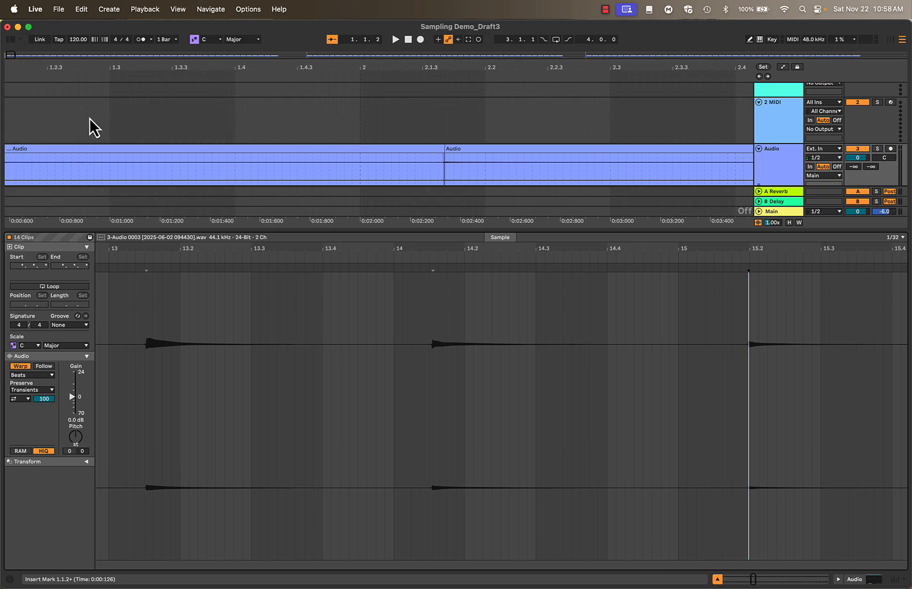
pyautogui.click(145, 152)
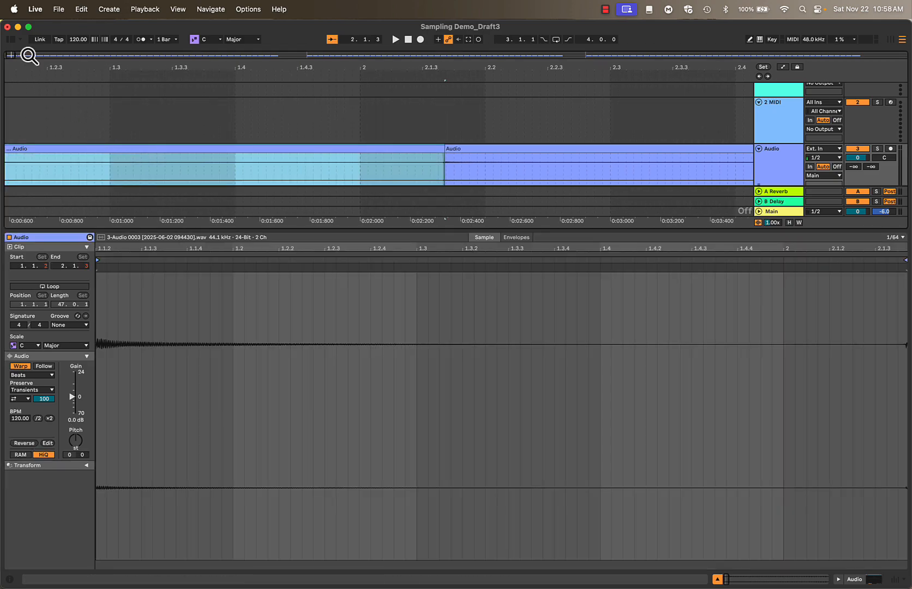
pyautogui.hscroll(-5, 37, 114)
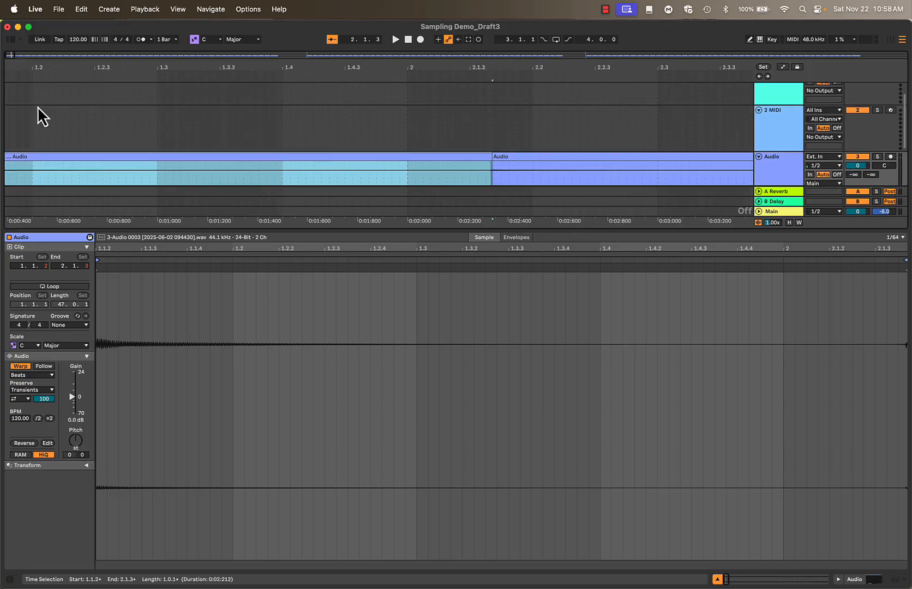
pyautogui.click(30, 169)
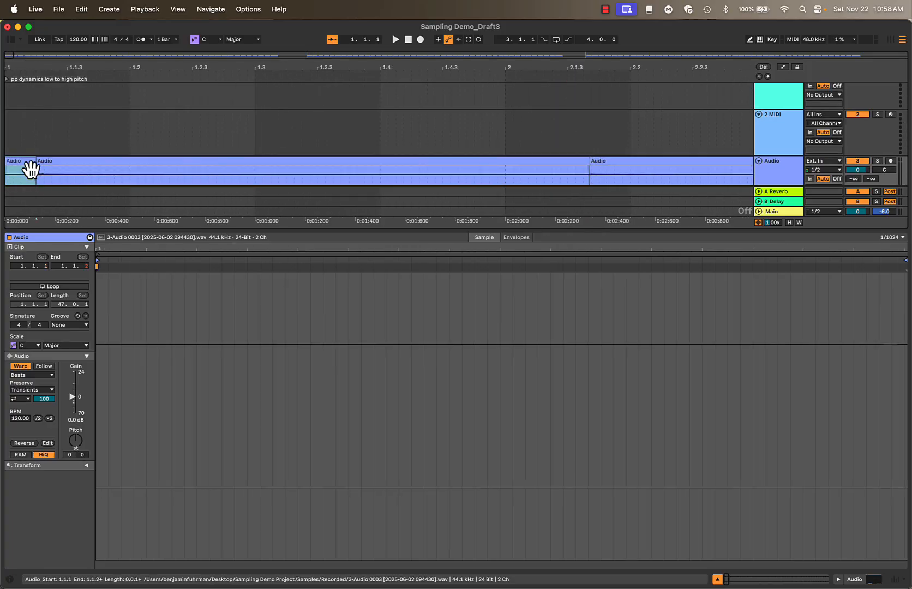
pyautogui.click(24, 177)
pyautogui.press('Delete')
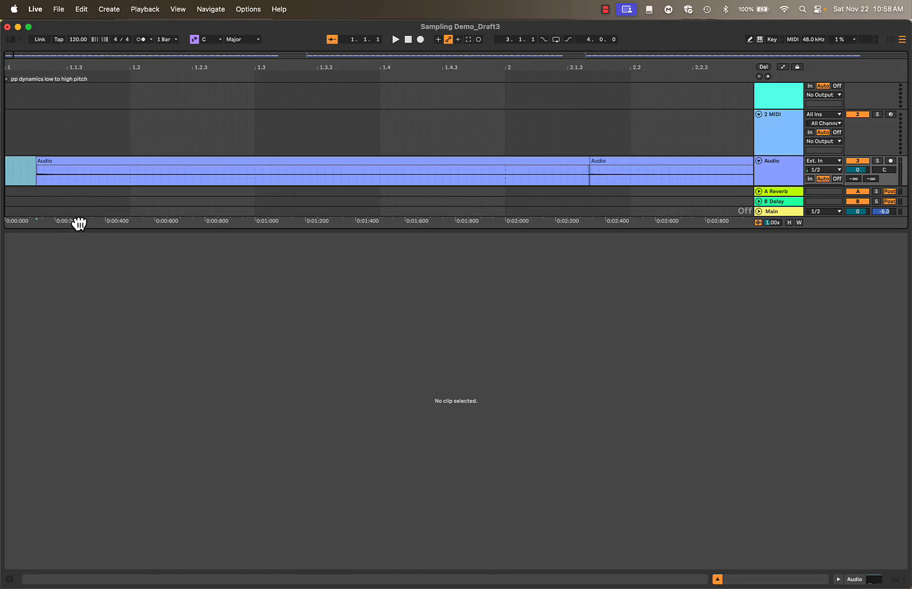
# Enlarge the arrangement and play the first note slice with the track's Tuner shown to check its pitch
pyautogui.moveTo(77, 223); pyautogui.dragTo(153, 265)
pyautogui.moveTo(167, 230); pyautogui.dragTo(152, 468)
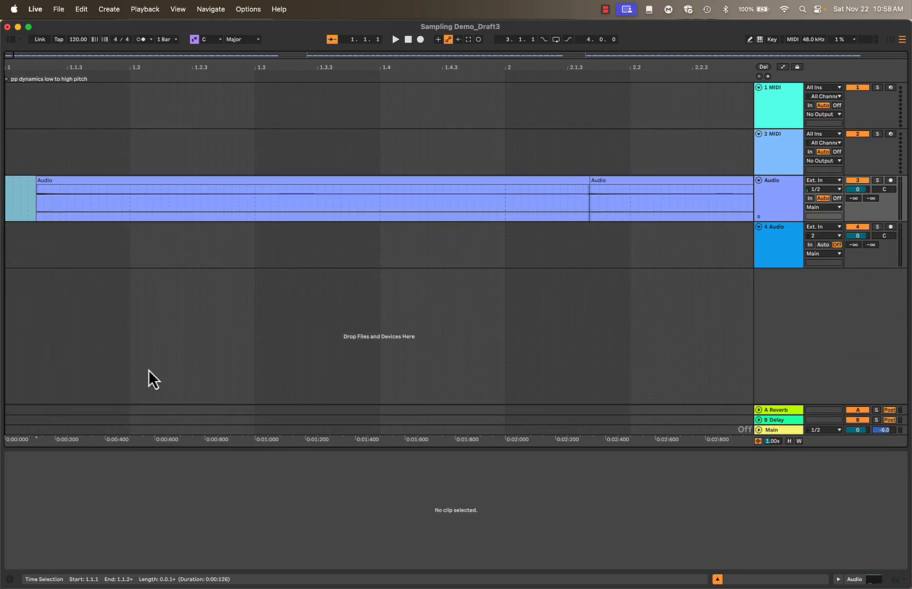
pyautogui.click(96, 187)
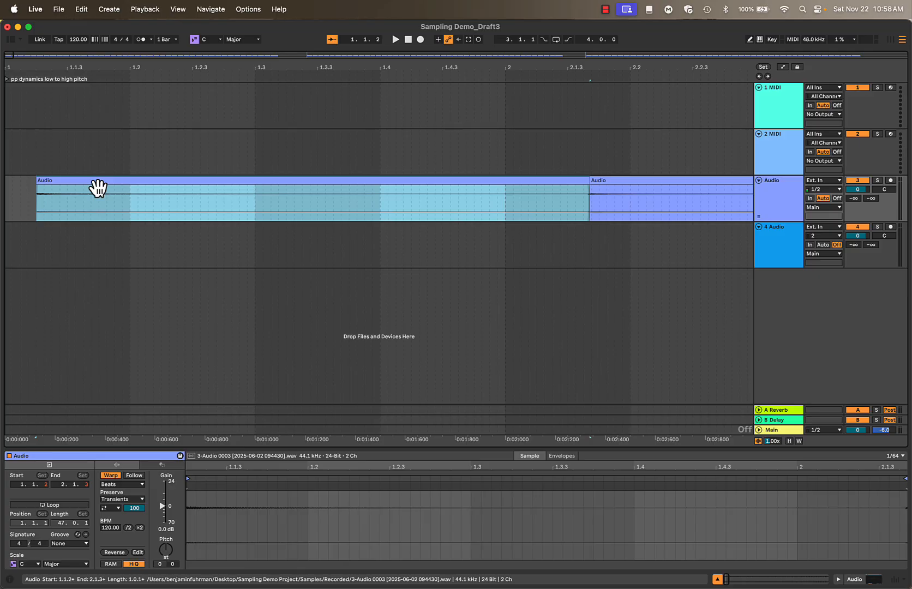
pyautogui.hotkey('shift', 'Tab')
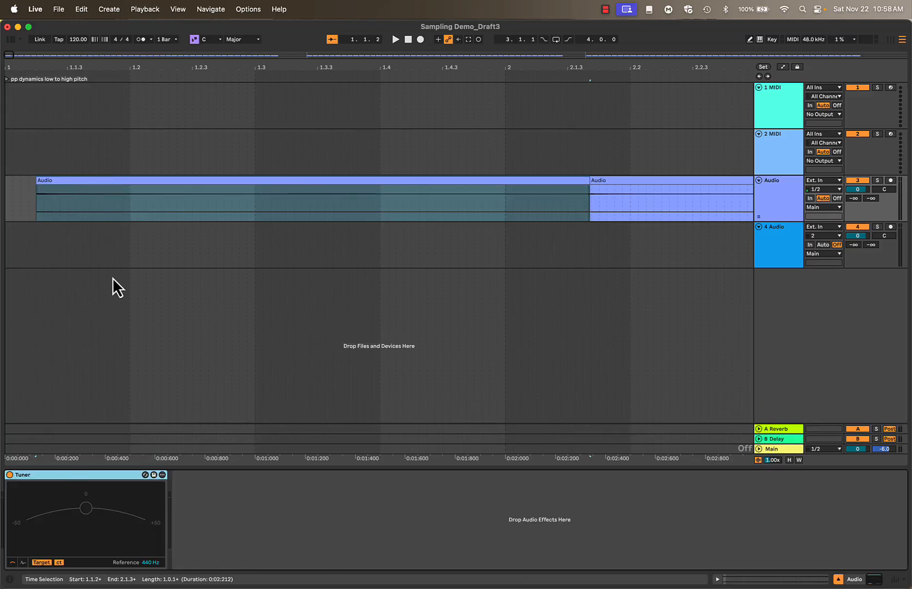
pyautogui.press('space')
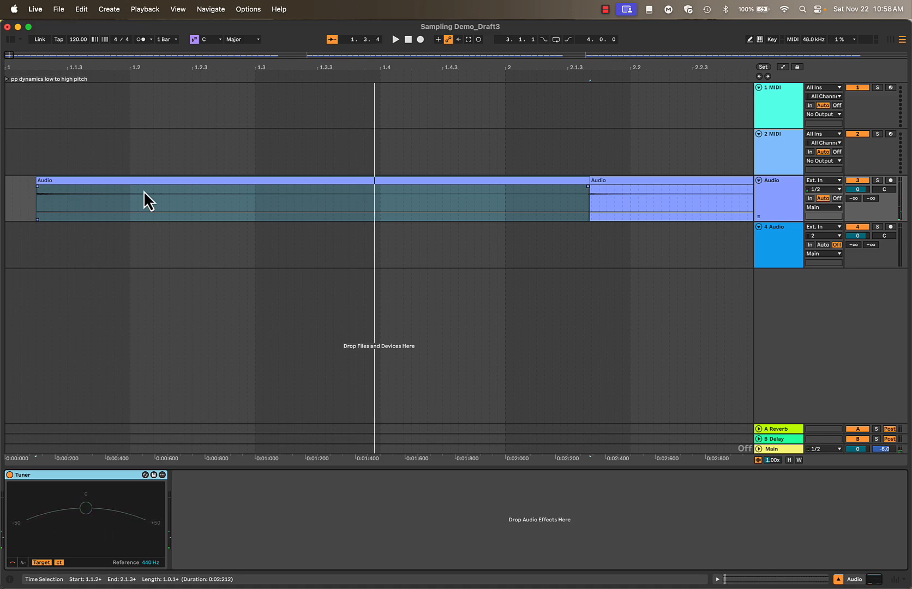
# Rename the first note slice as mndo_pp_G2, copying the mndo_pp_ prefix for reuse
pyautogui.click(137, 189)
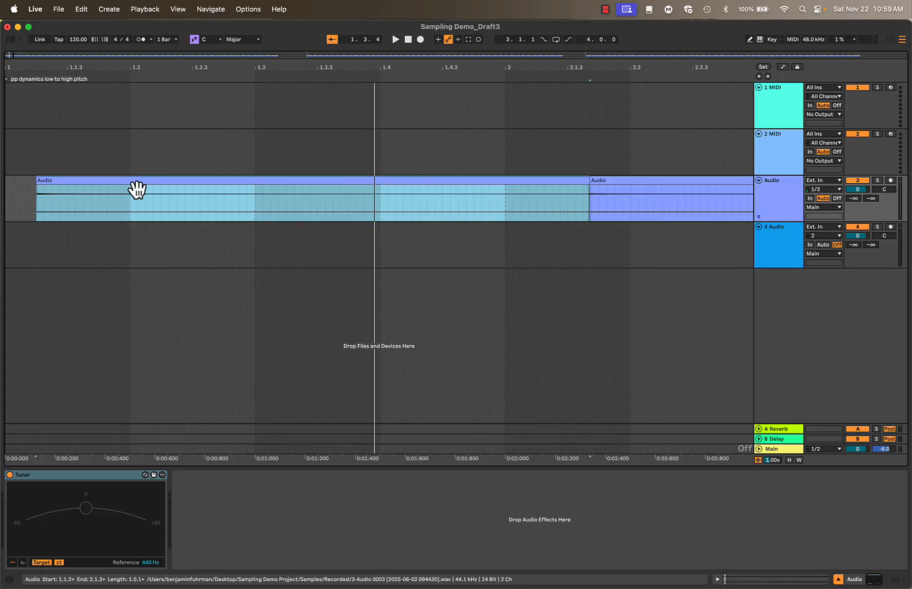
pyautogui.press('super+r')
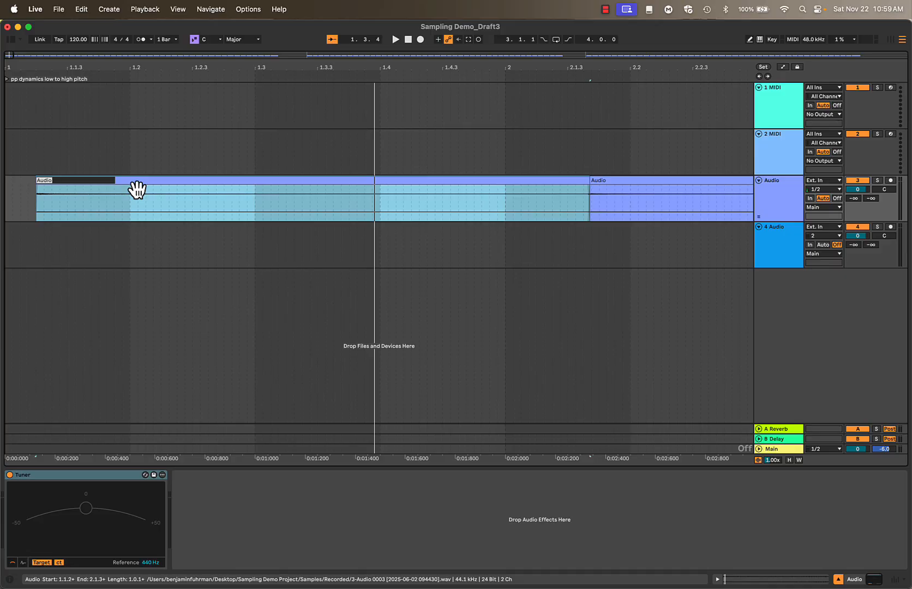
pyautogui.write('mndo')
pyautogui.write('_pp')
pyautogui.press('BackSpace')
pyautogui.press('super+c')
pyautogui.press('Right')
pyautogui.write('G')
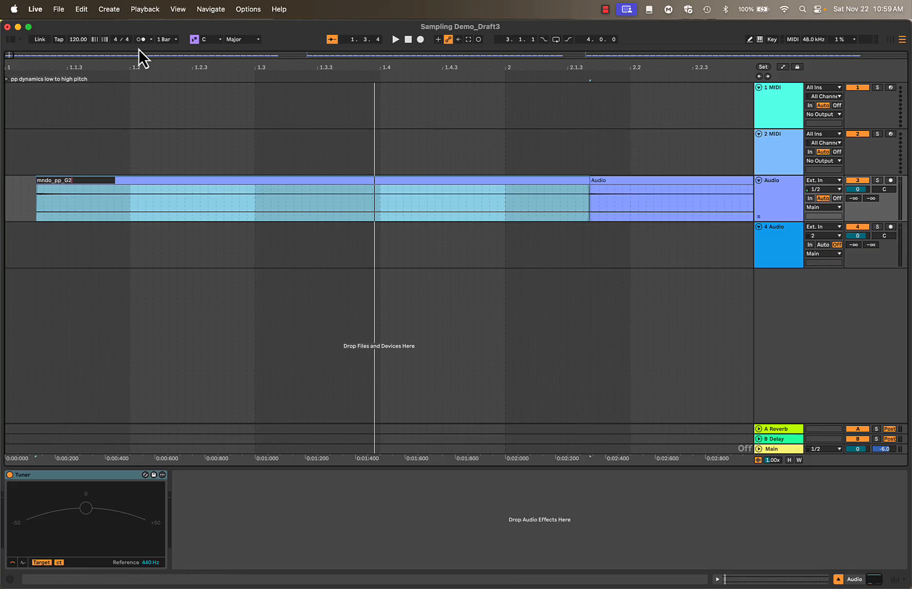
# Rename the second note slice, starting just after bar 2, as mndo_pp_Ab2
pyautogui.moveTo(144, 59); pyautogui.dragTo(145, 59)
pyautogui.hscroll(-3, 145, 208)
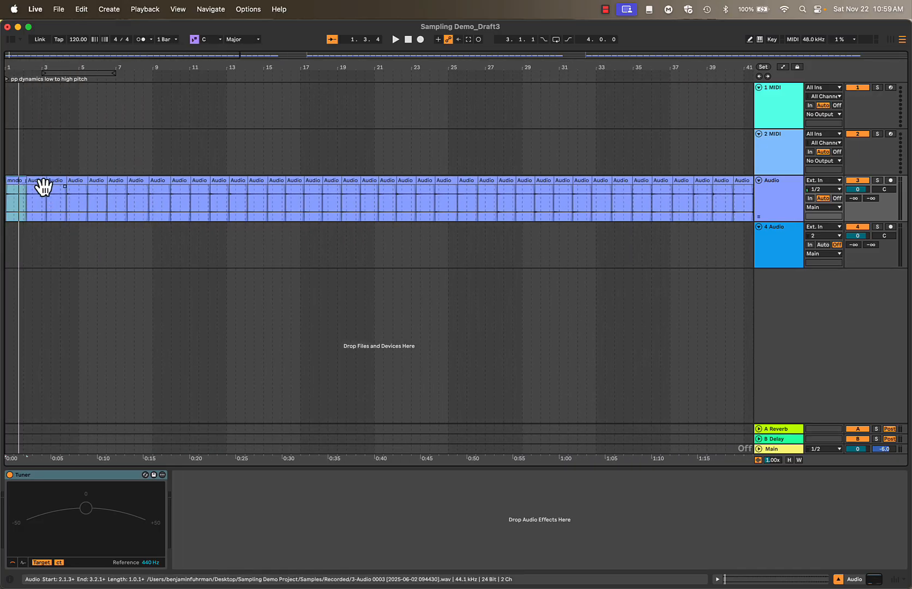
pyautogui.moveTo(16, 57); pyautogui.dragTo(16, 58)
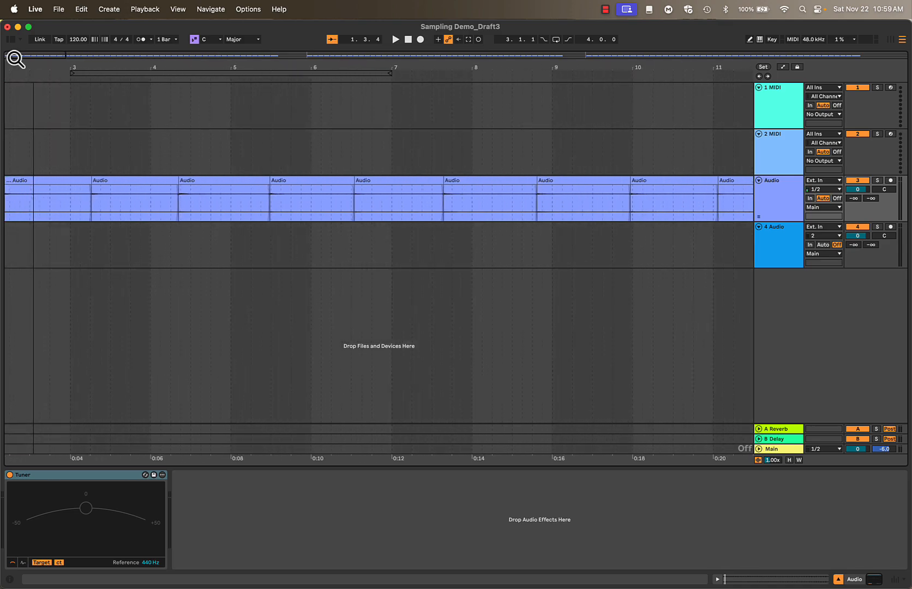
pyautogui.click(29, 182)
pyautogui.hscroll(-3, 29, 181)
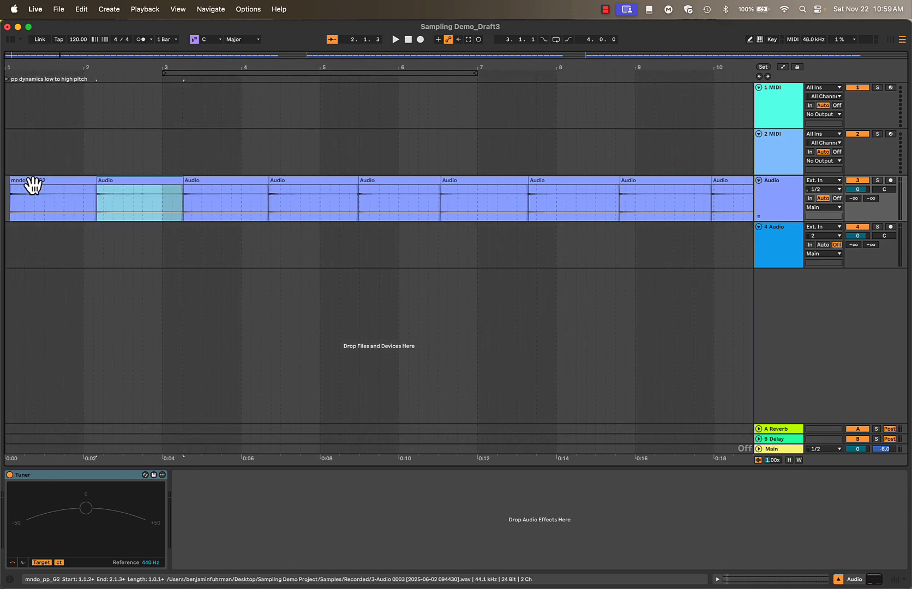
pyautogui.press('super+r')
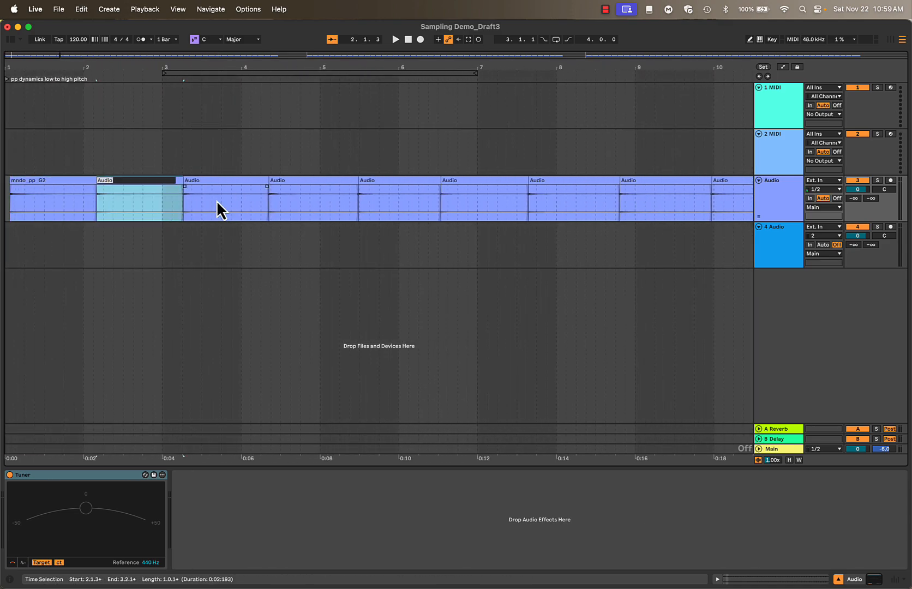
pyautogui.write('mndo_pp_Ab2')
# Rename the third and fourth note slices as mndo_pp_A2 and mndo_pp_Bb2, reusing the copied prefix
pyautogui.click(217, 210)
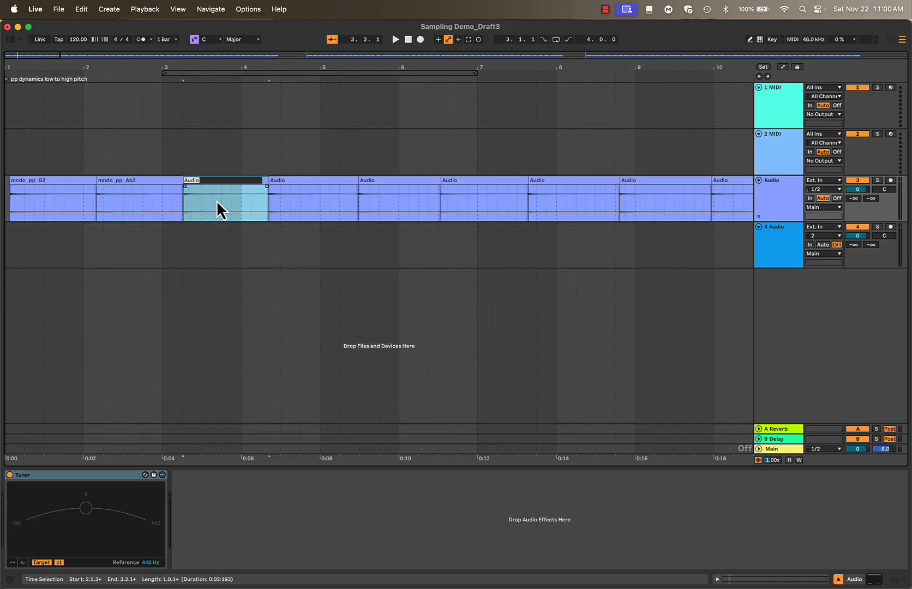
pyautogui.write('mndo_pp_')
pyautogui.write('A2')
pyautogui.press('Tab')
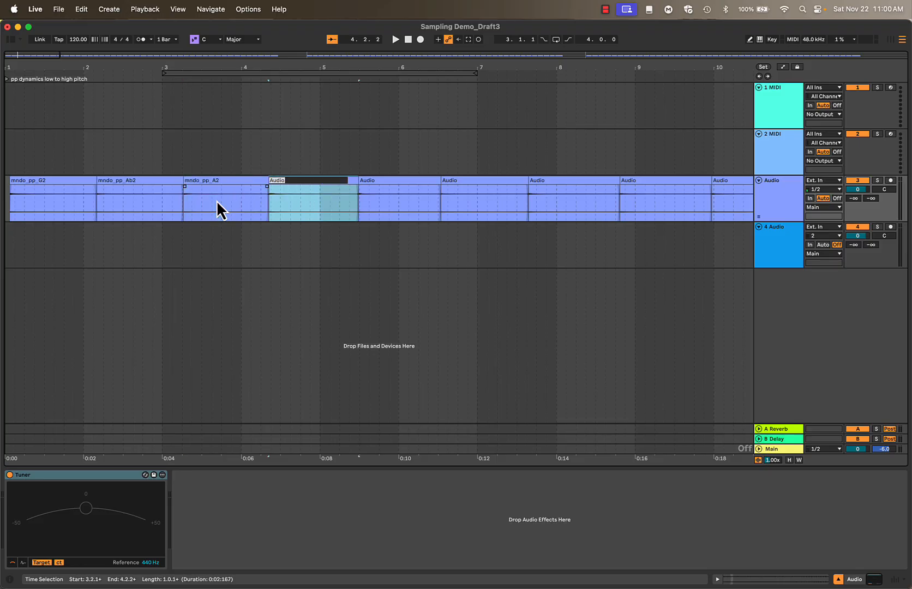
pyautogui.write('mndo_pp_')
pyautogui.write('Bb2')
pyautogui.press('Tab')
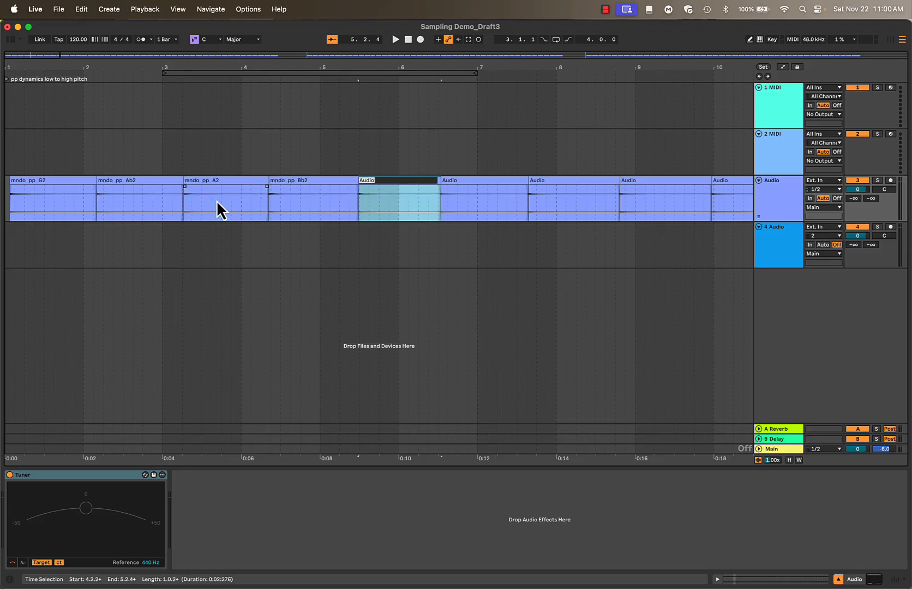
# Rename the fifth and sixth note slices as mndo_pp_B2 and mndo_pp_C3, reusing the copied prefix
pyautogui.write('mndo_pp_')
pyautogui.write('B2')
pyautogui.press('Tab')
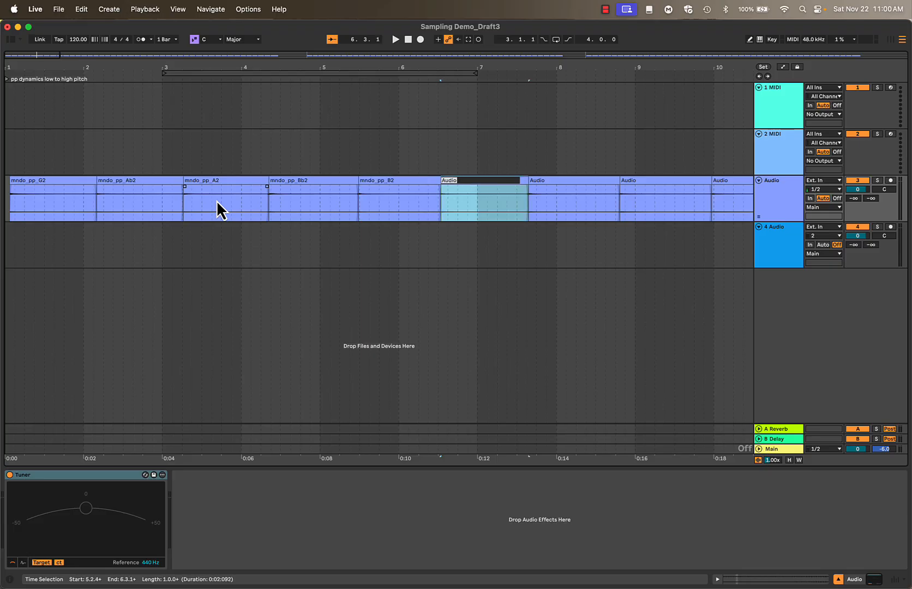
pyautogui.write('mndo_pp_')
pyautogui.write('C3')
pyautogui.click(498, 116)
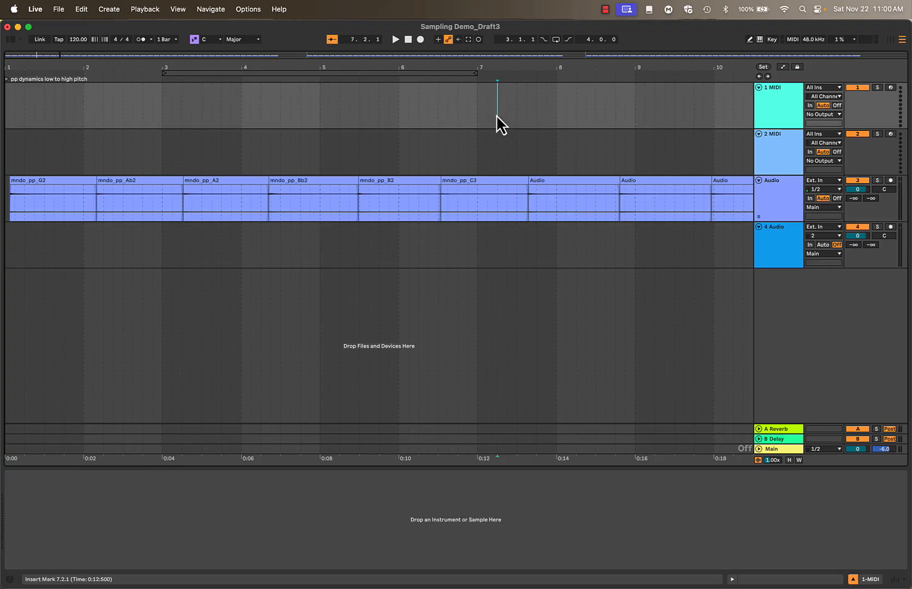
# Correct the prefix of the first two slices so they are named mando_pp_G2 and mando_pp_Ab2
pyautogui.click(460, 186)
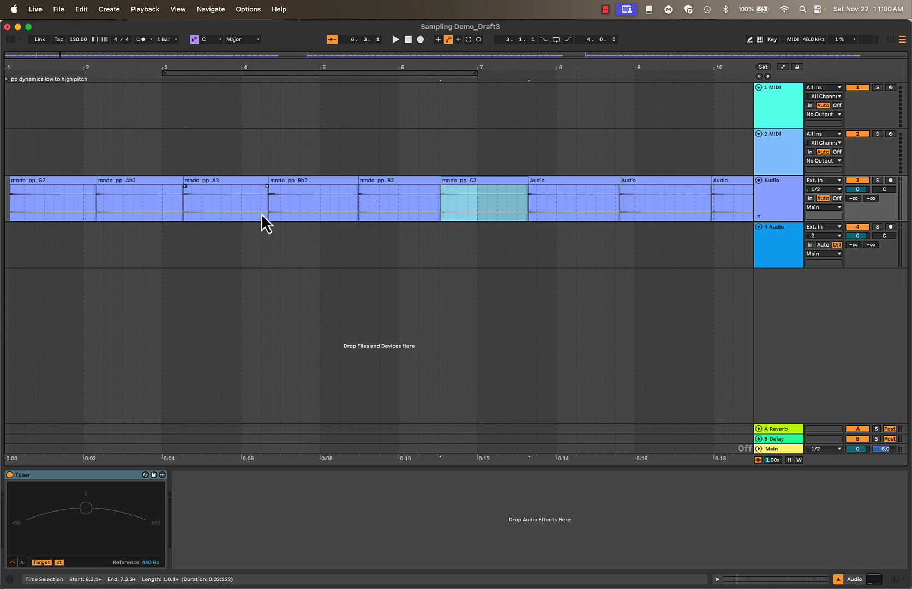
pyautogui.click(34, 190)
pyautogui.doubleClick(34, 190)
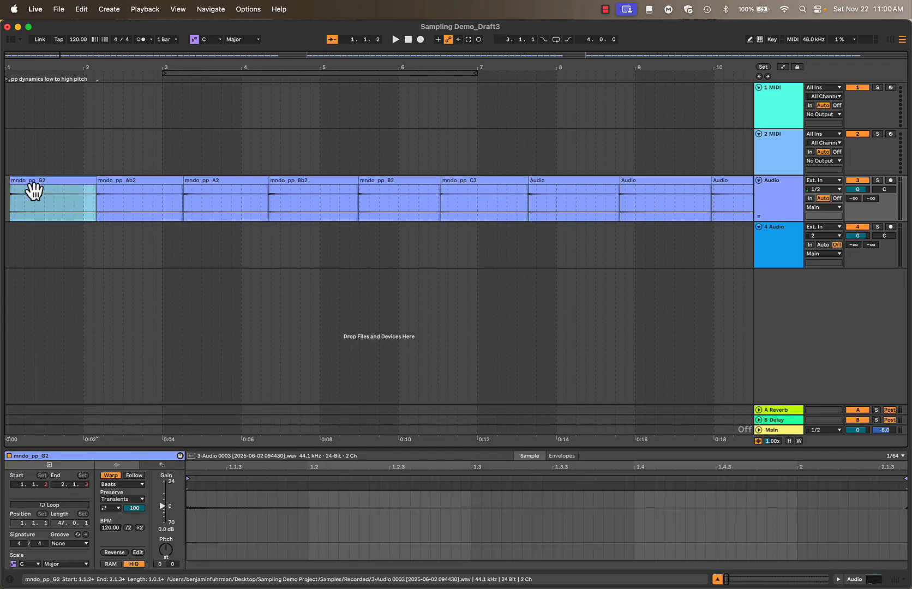
pyautogui.press('super+r')
pyautogui.press('Left')
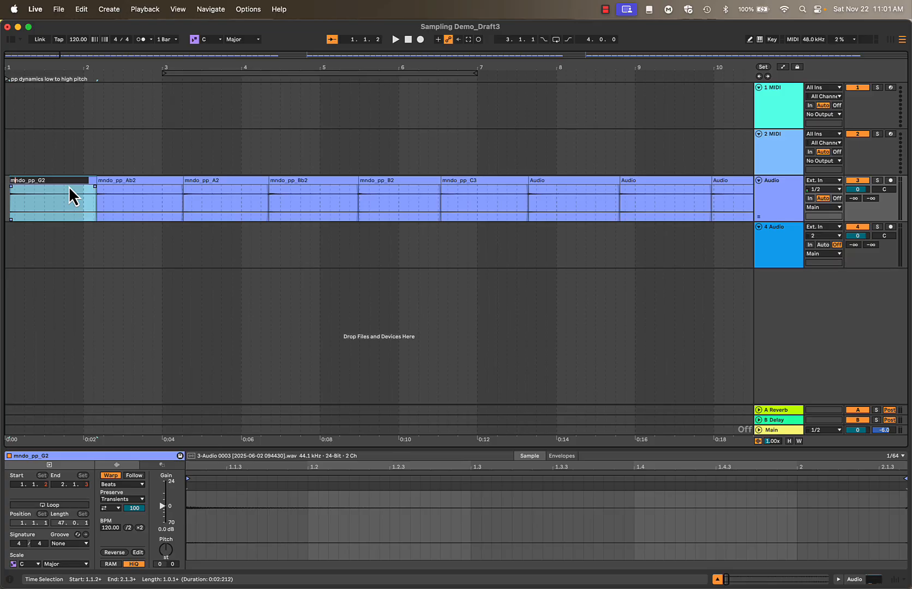
pyautogui.write('a')
pyautogui.hotkey('shift', 'Left')
pyautogui.hotkey('shift', 'Left')
pyautogui.hotkey('shift', 'Left')
pyautogui.hotkey('shift', 'Left')
pyautogui.hotkey('shift', 'Left')
pyautogui.hotkey('shift', 'Left')
pyautogui.hotkey('shift', 'Left')
pyautogui.hotkey('shift', 'Left')
pyautogui.hotkey('shift', 'Left')
pyautogui.press('Right')
pyautogui.press('Tab')
pyautogui.press('Right')
pyautogui.write('a')
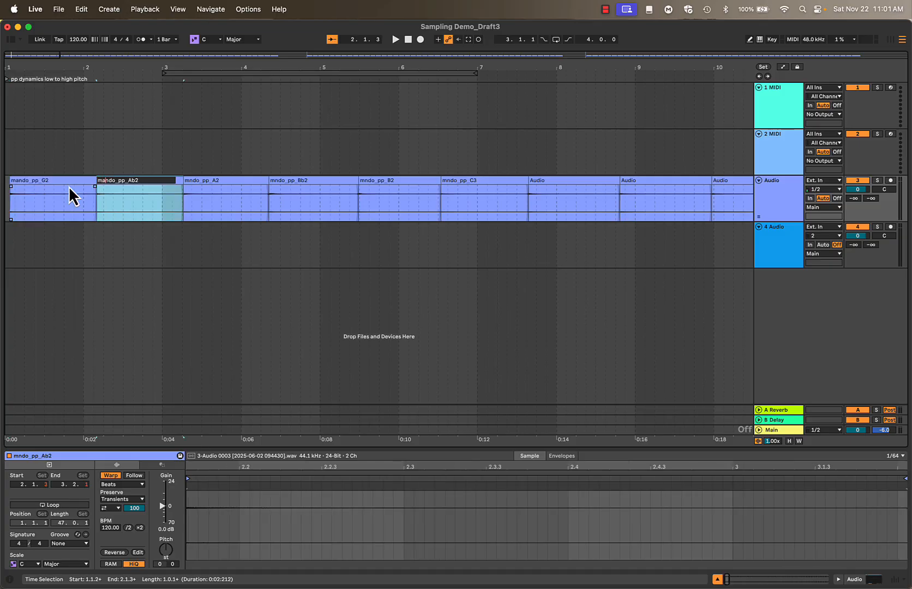
pyautogui.press('Tab')
# Correct the third and fourth slice names to mando_pp_A2 and mando_pp_Bb2
pyautogui.press('Left')
pyautogui.press('Left')
pyautogui.press('Left')
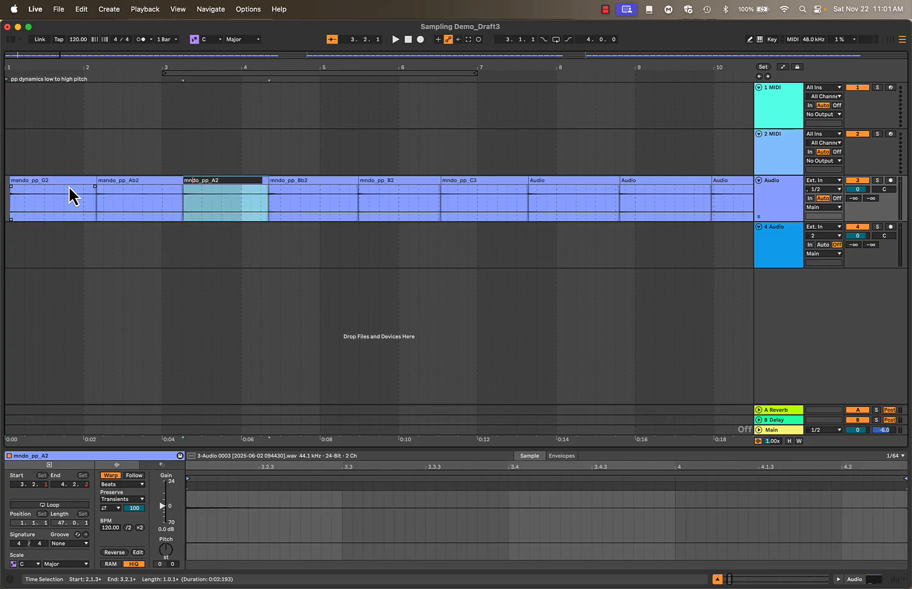
pyautogui.write('a')
pyautogui.press('Tab')
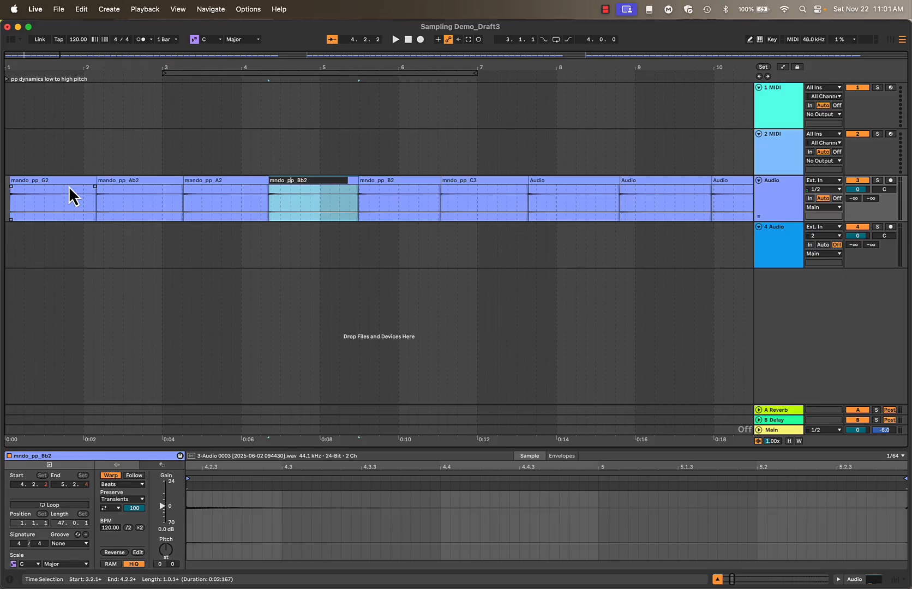
pyautogui.press('Left')
pyautogui.press('Right')
pyautogui.write('a')
pyautogui.press('Tab')
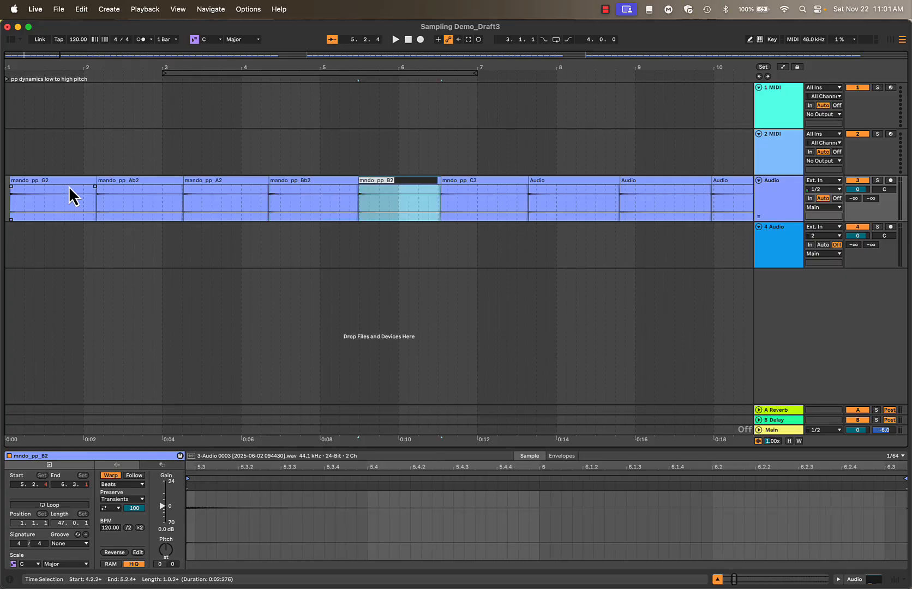
# Correct the fifth and sixth slice names to mando_pp_B2 and mando_pp_C3
pyautogui.press('Left')
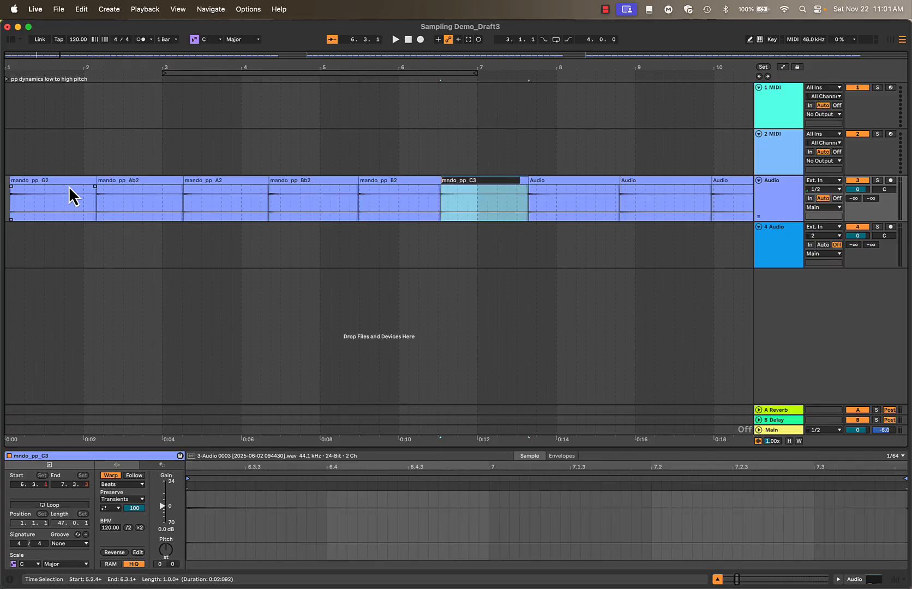
pyautogui.press('Right')
pyautogui.write('a')
pyautogui.press('Tab')
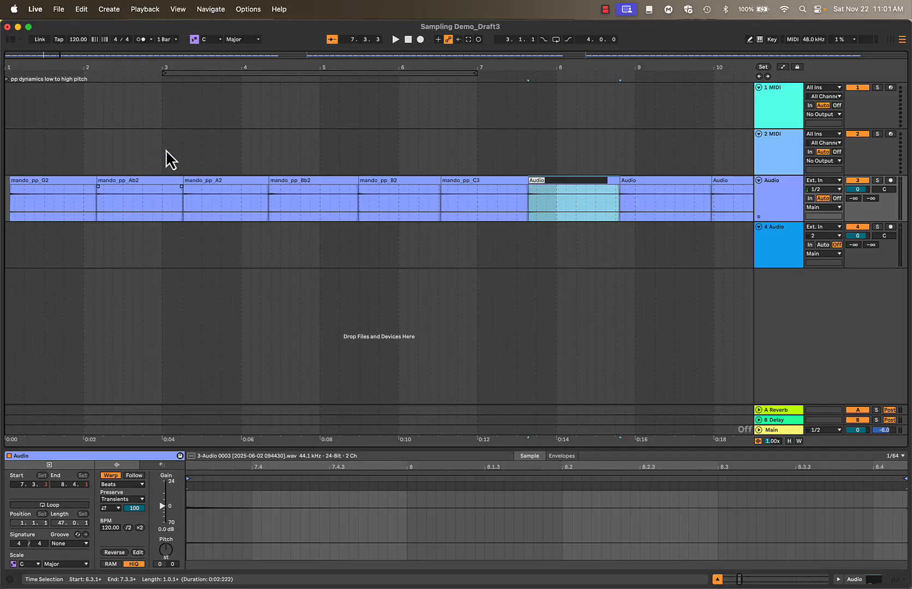
# Leave renaming, select the mando_pp_C3 slice and show the audio track's Tuner
pyautogui.hotkey('shift', 'Tab')
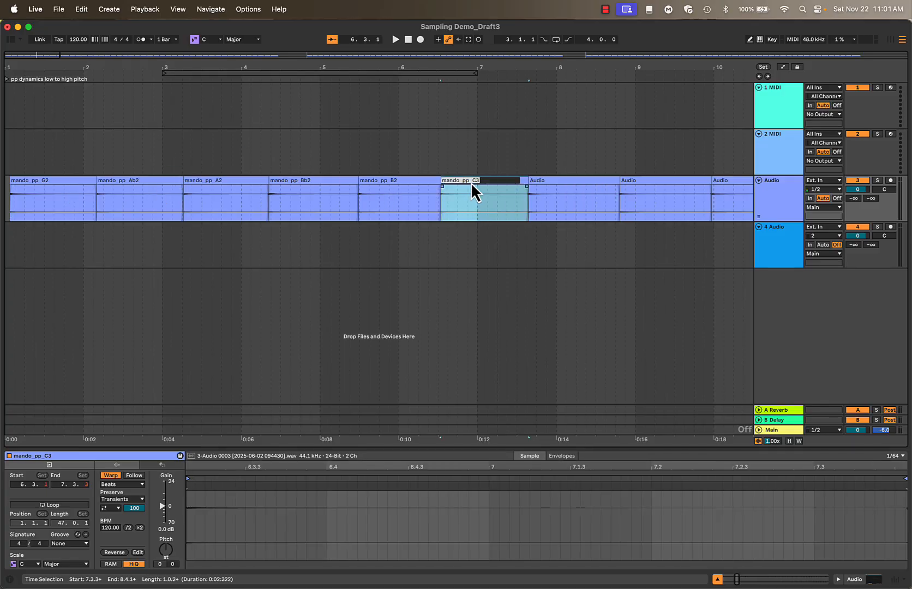
pyautogui.click(454, 164)
pyautogui.click(461, 191)
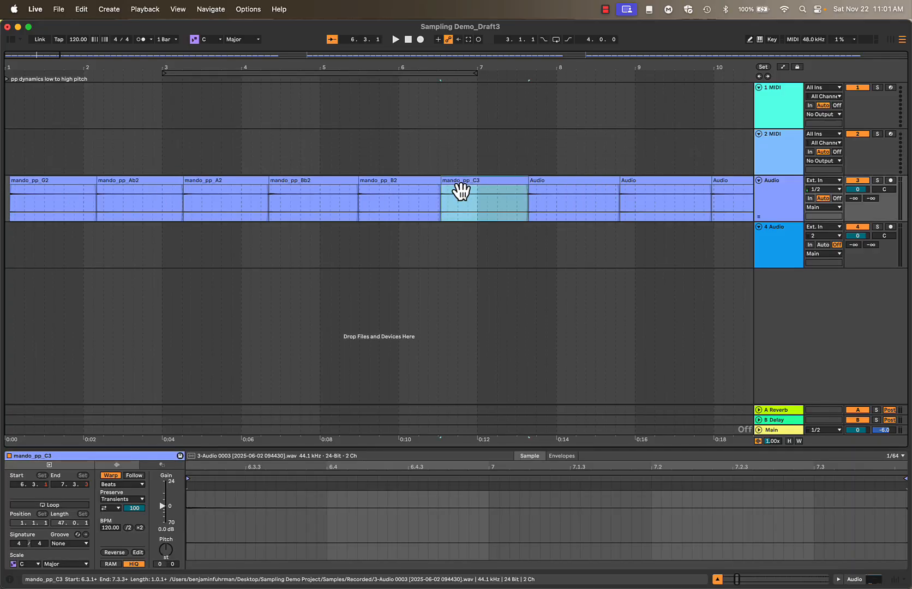
pyautogui.hotkey('shift', 'Tab')
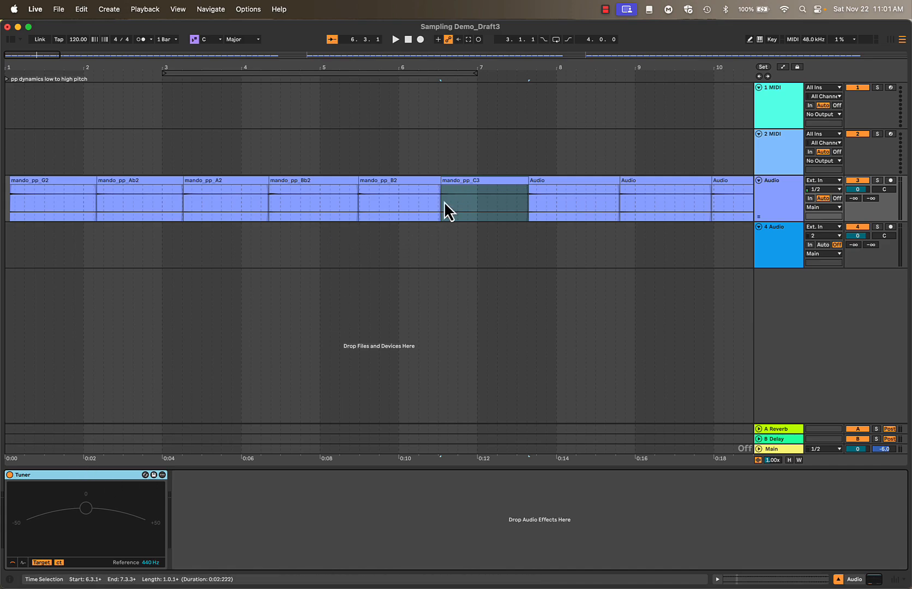
# Play the mando_pp_C3 slice and the unnamed slice after it to check their pitches with the Tuner
pyautogui.click(456, 188)
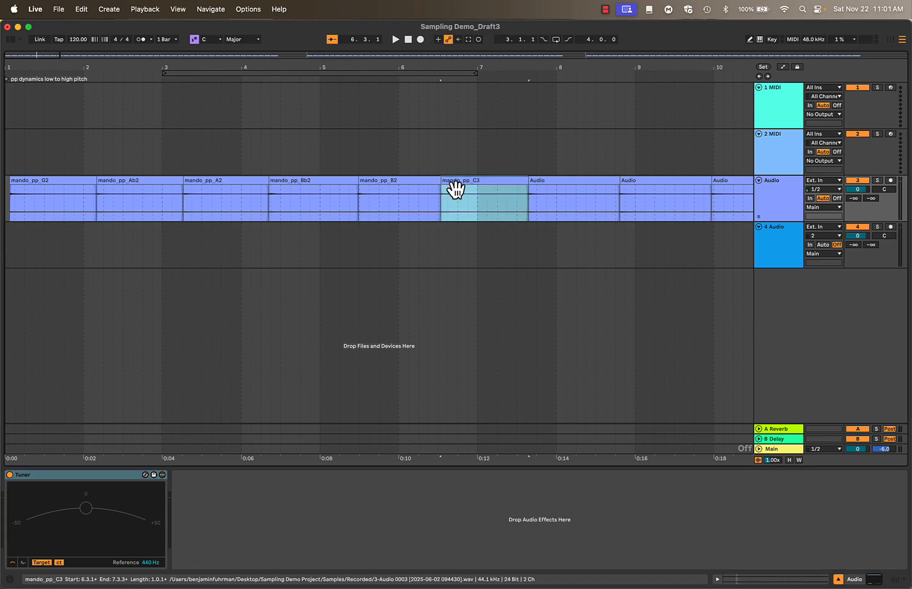
pyautogui.press('space')
pyautogui.press('space')
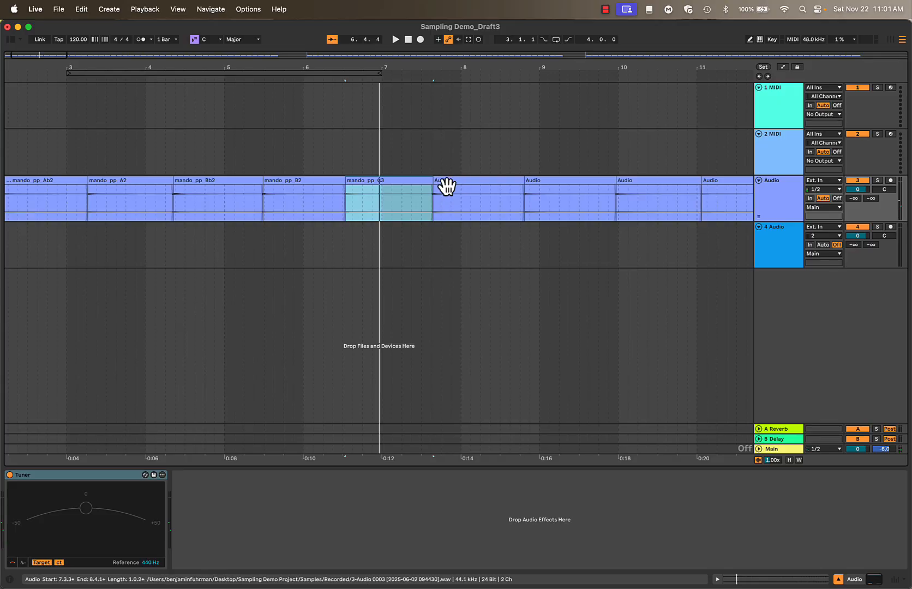
pyautogui.click(448, 187)
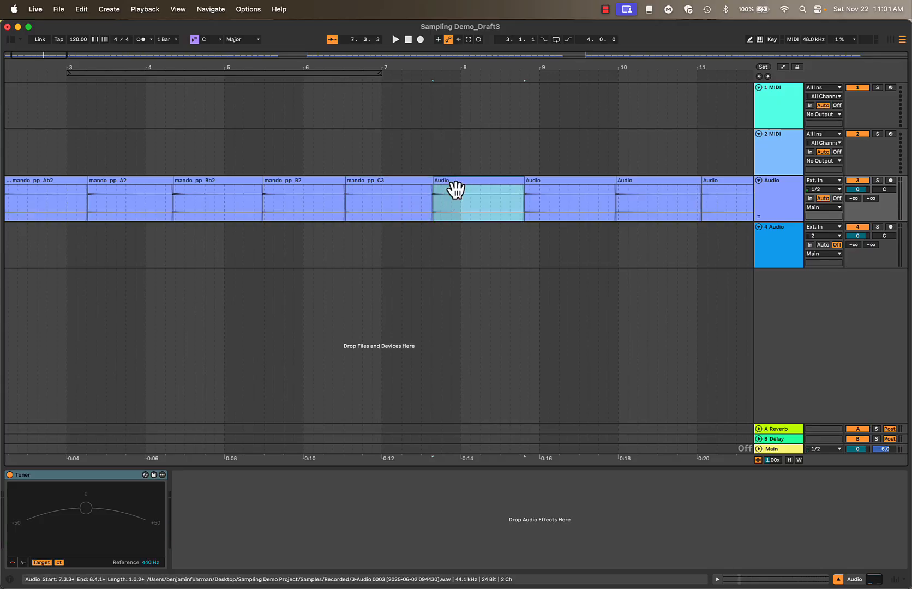
pyautogui.press('space')
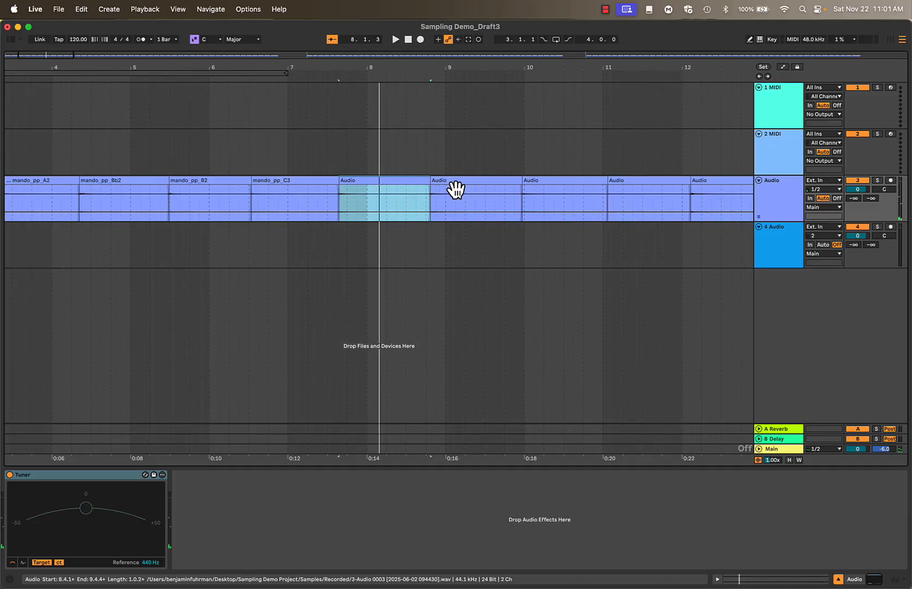
# Rename the two slices following mando_pp_C3 as mando_pp_Db3 and mando_pp_D3
pyautogui.press('super+r')
pyautogui.write('mando_pp_')
pyautogui.write('Db3')
pyautogui.press('Tab')
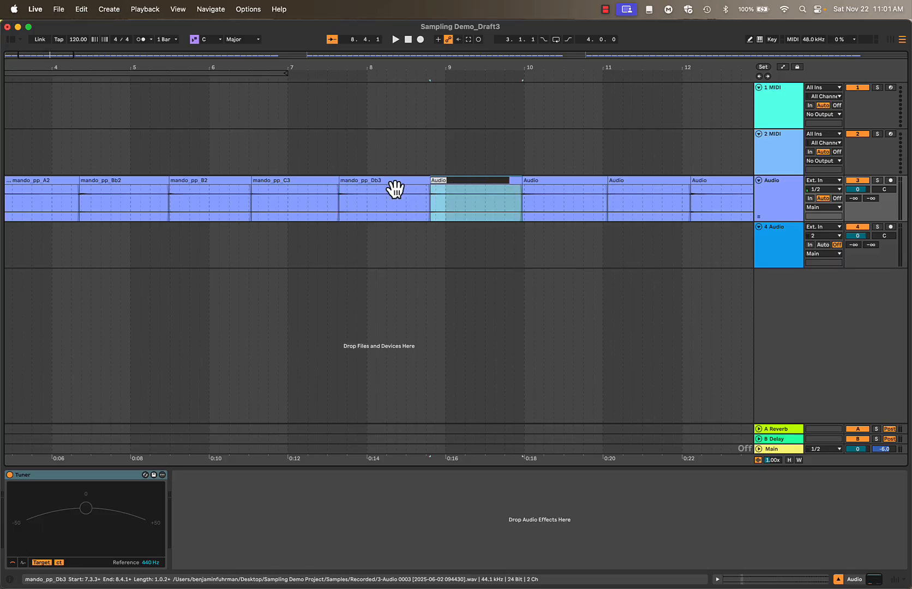
pyautogui.write('mando_pp_')
pyautogui.write('D3')
pyautogui.press('Tab')
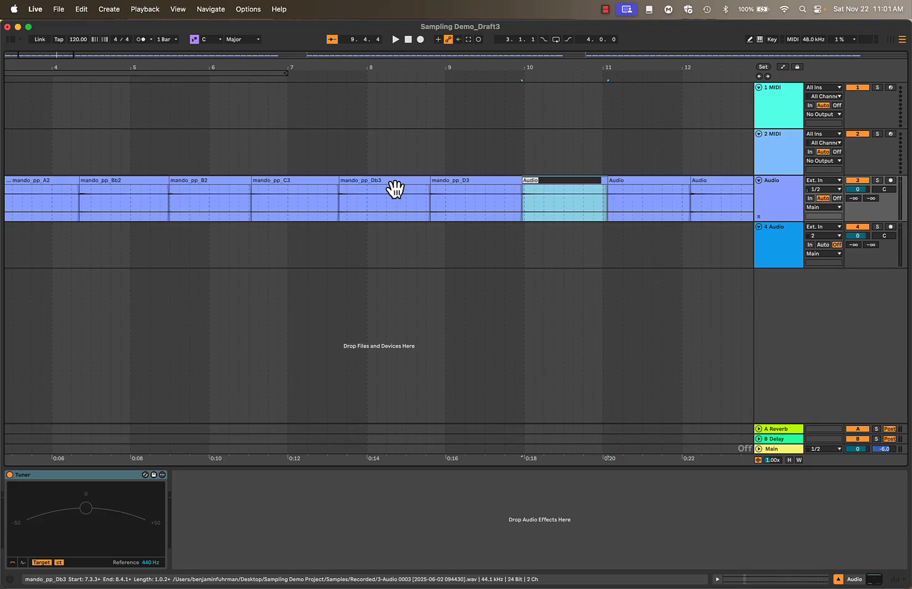
# Rename the two slices following mando_pp_D3 as mando_pp_Eb3 and mando_pp_E3
pyautogui.write('mando_pp_')
pyautogui.write('Eb3')
pyautogui.press('Tab')
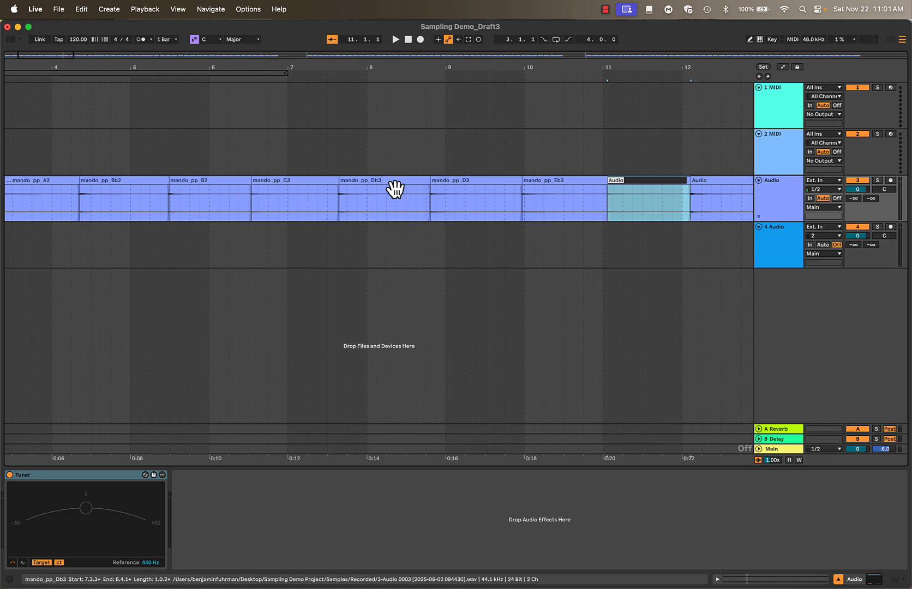
pyautogui.write('mando_pp_')
pyautogui.write('E3')
pyautogui.press('Tab')
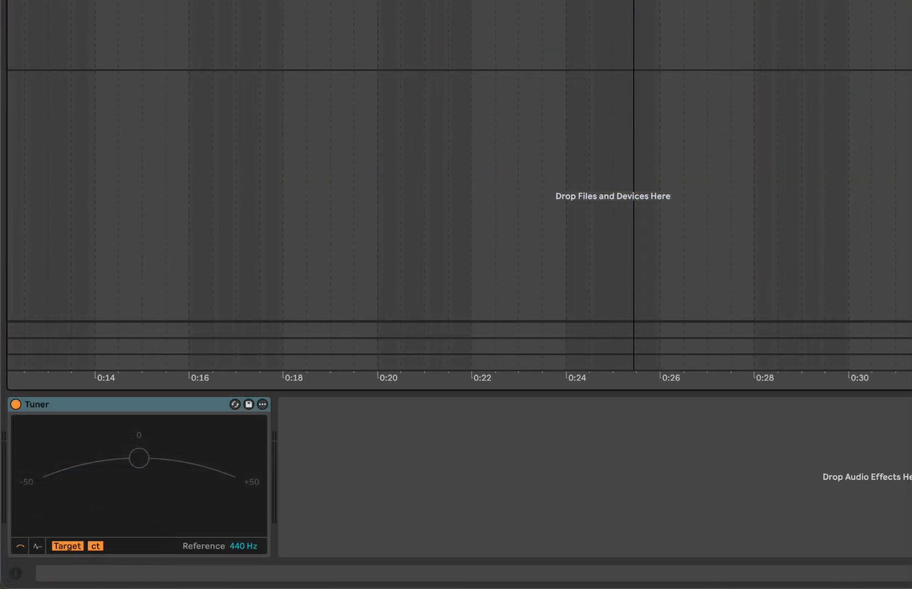
# Play slices from the start of the recording and the final pp slice, mando_pp_D6, to check their tuning with the Tuner
pyautogui.scroll(-10, 648, 186)
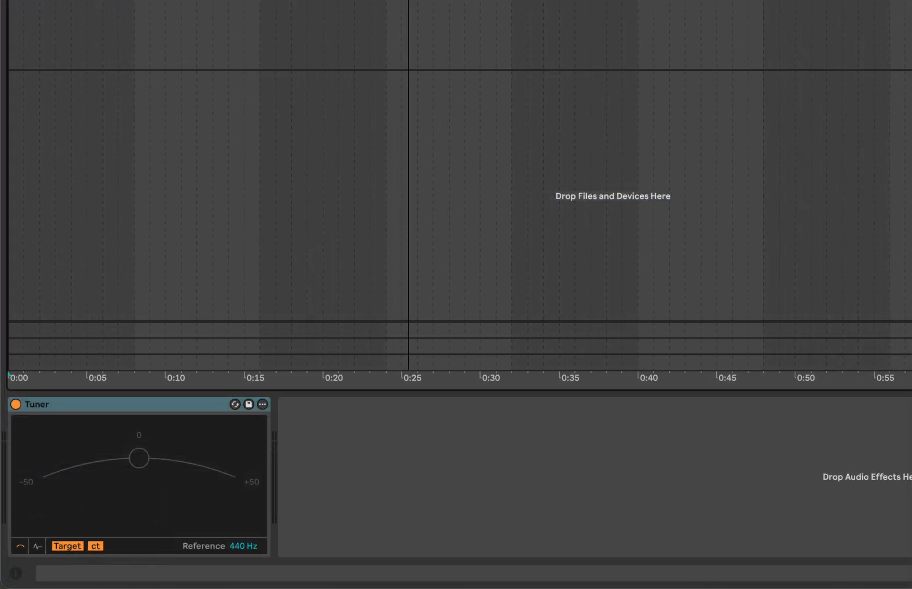
pyautogui.scroll(-4, 648, 185)
pyautogui.press('Home')
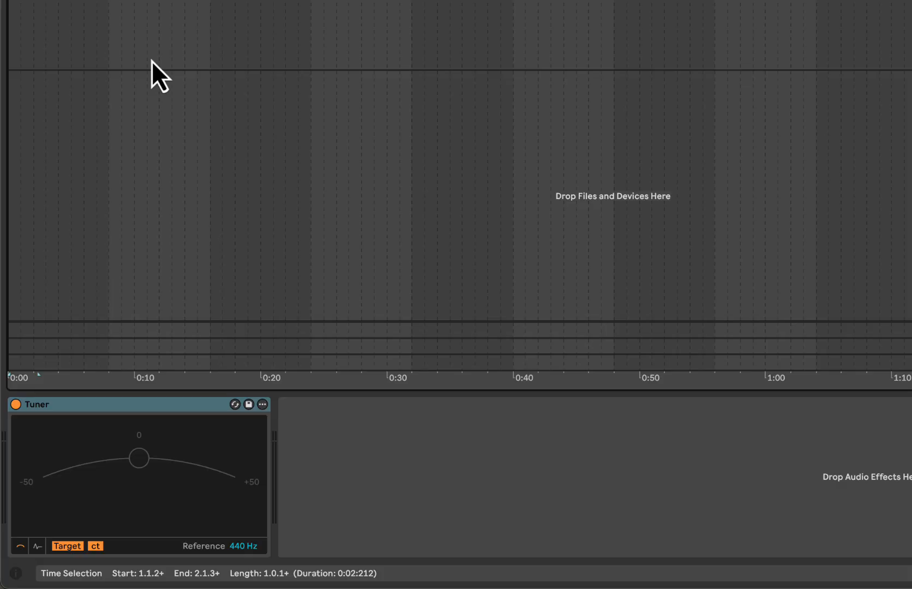
pyautogui.press('space')
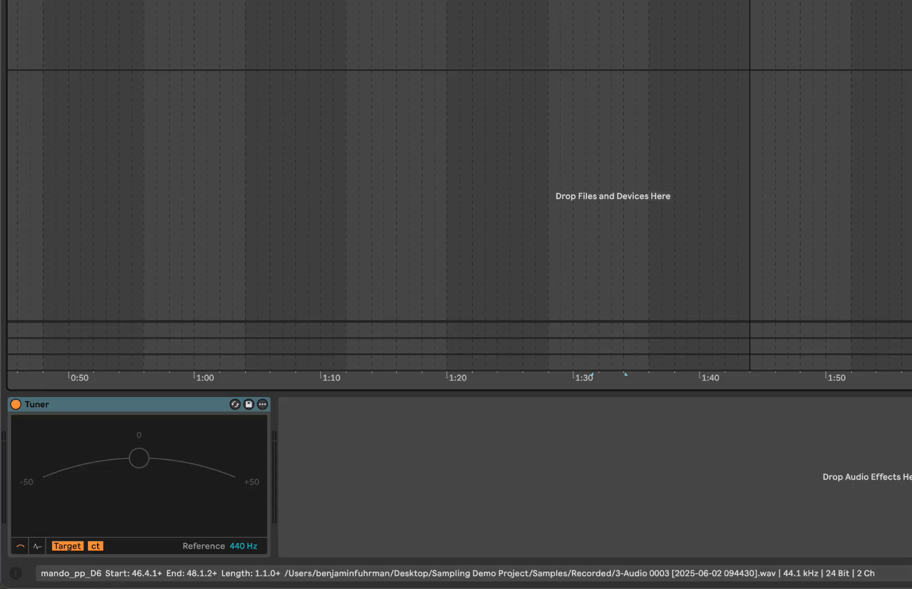
pyautogui.press('space')
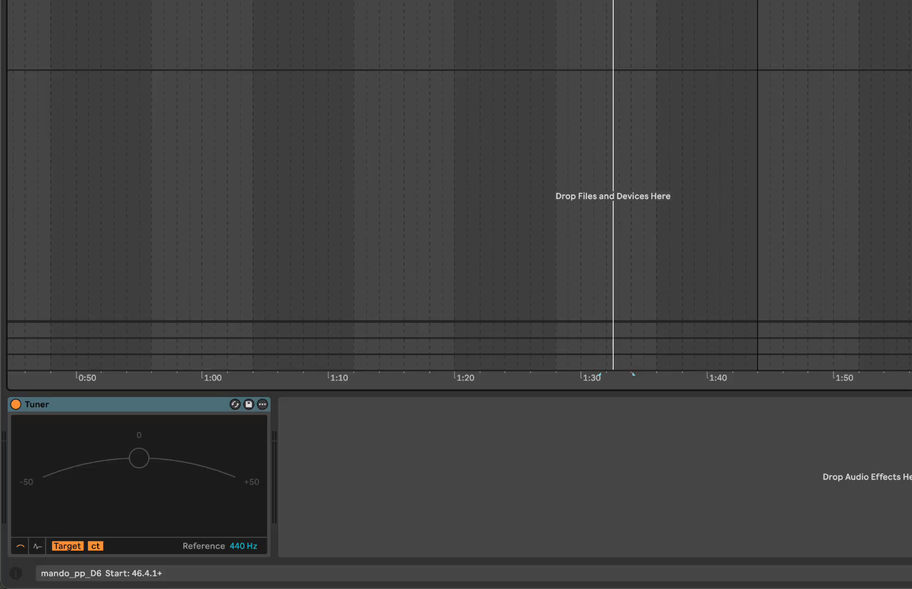
# Try detuning the mando_pp_D6 clip by -18 cents, playing it through the Tuner, and undo the detune
pyautogui.hotkey('shift', 'Tab')
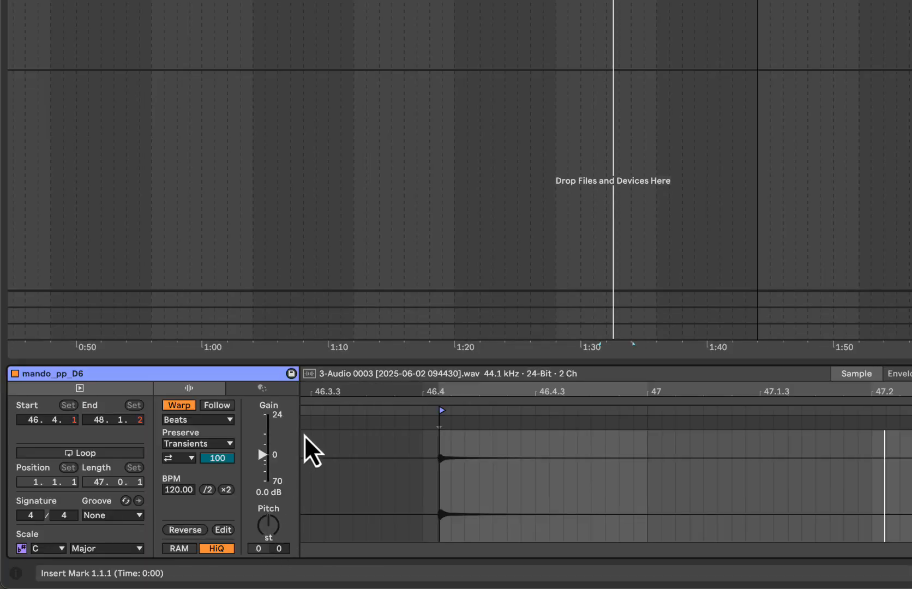
pyautogui.click(280, 554)
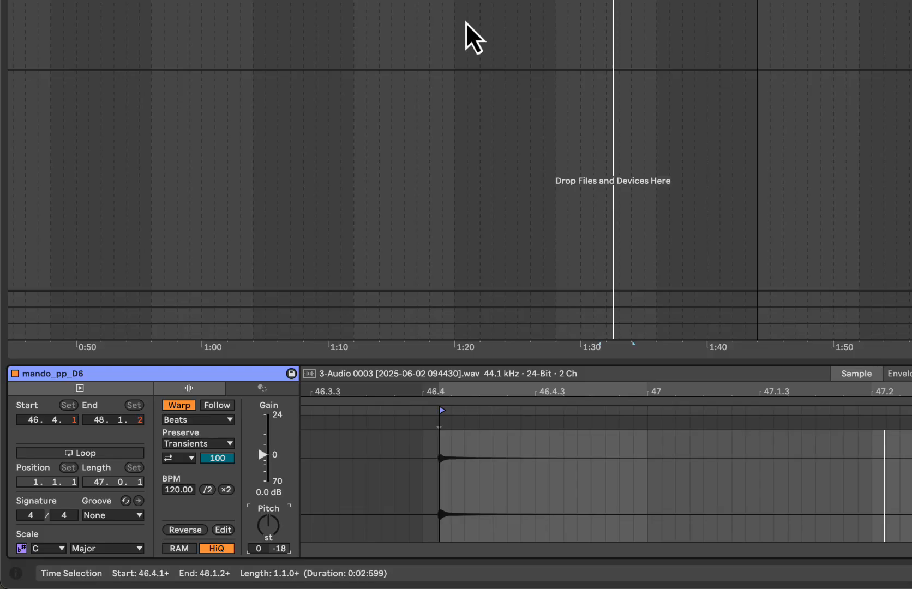
pyautogui.hotkey('shift', 'Tab')
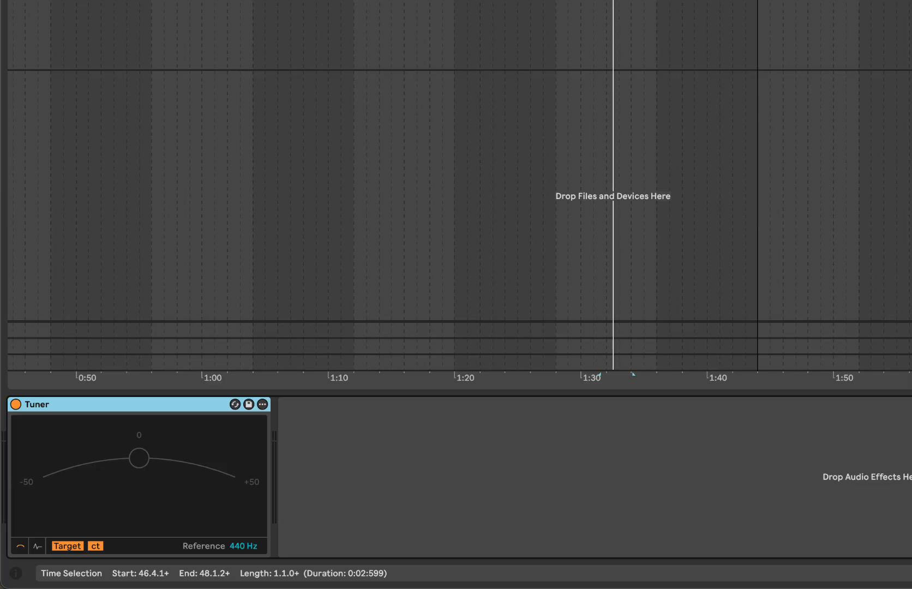
pyautogui.press('space')
pyautogui.press('space')
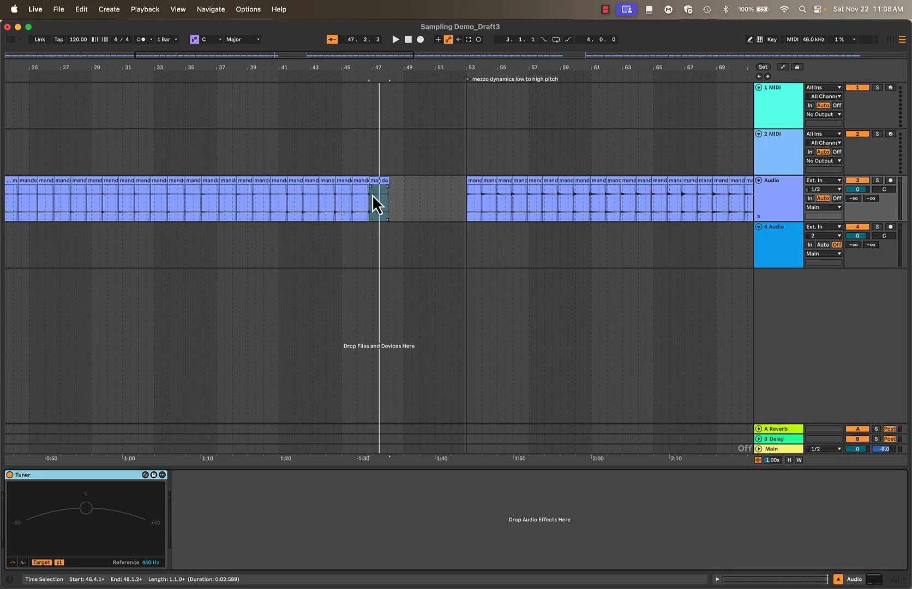
pyautogui.doubleClick(373, 194)
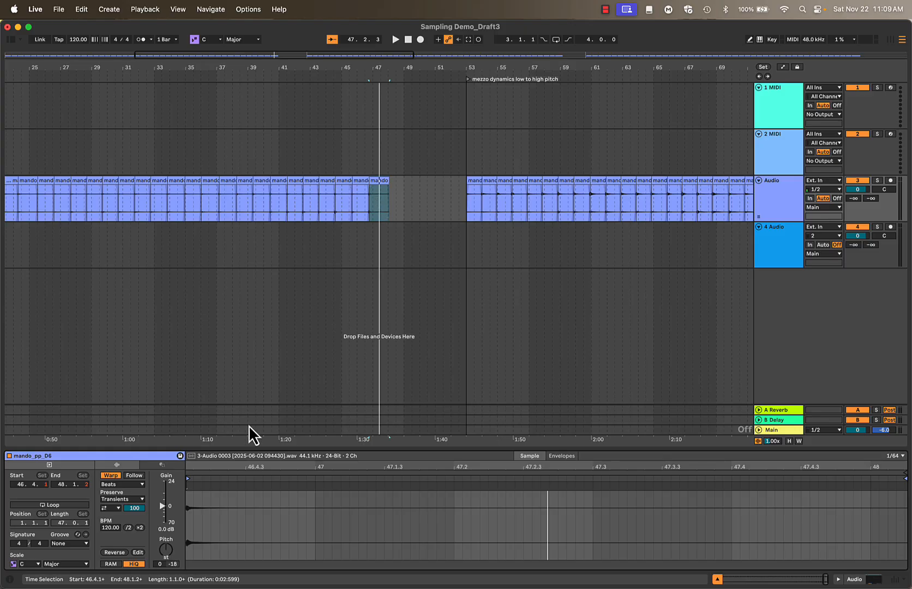
pyautogui.press('super+z')
# Find Auto Shift among the audio effects and add it after the Tuner on the audio track
pyautogui.press('alt+super+b')
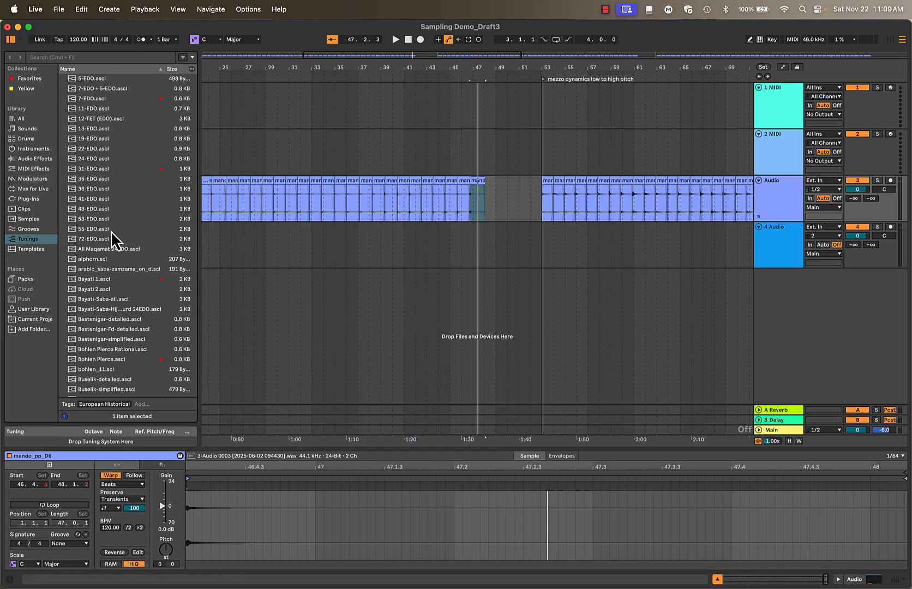
pyautogui.click(30, 159)
pyautogui.hotkey('shift', 'Tab')
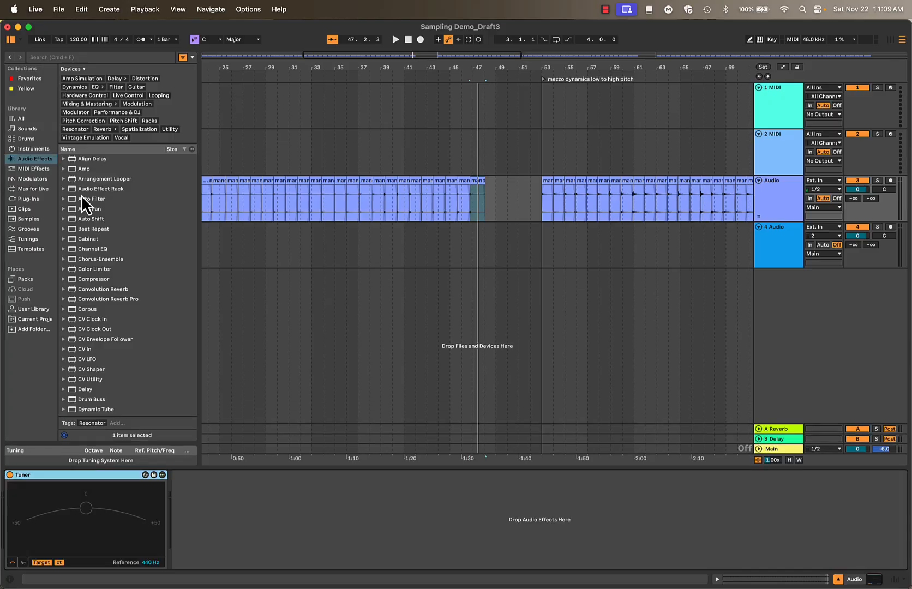
pyautogui.click(184, 57)
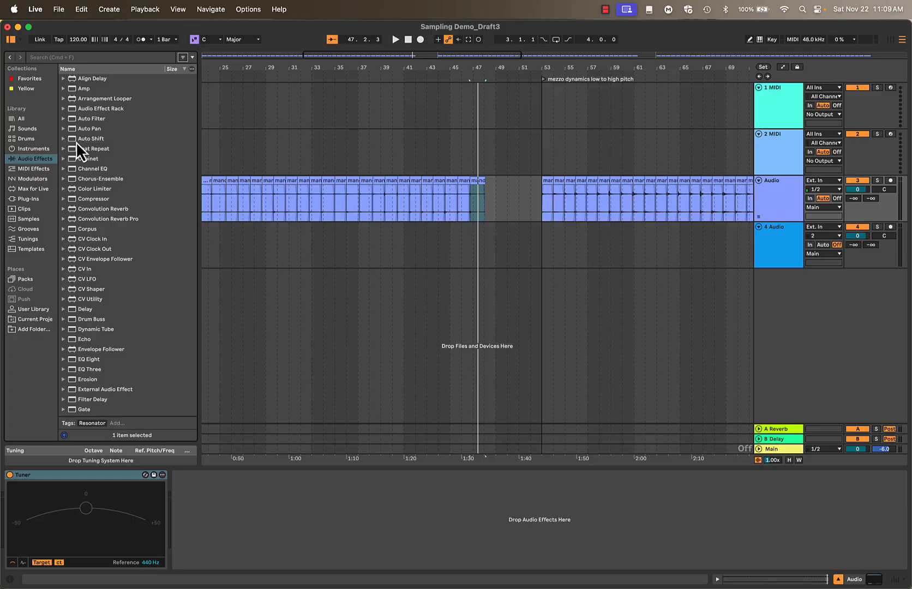
pyautogui.moveTo(75, 139); pyautogui.dragTo(241, 489)
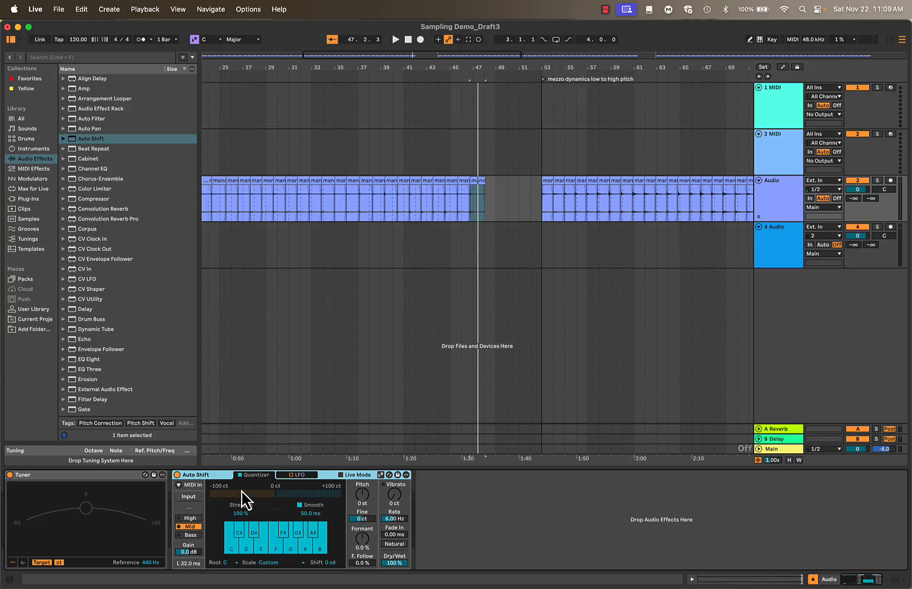
# Add a second Tuner after Auto Shift and return the playback position to the start of the arrangement
pyautogui.scroll(-10, 112, 335)
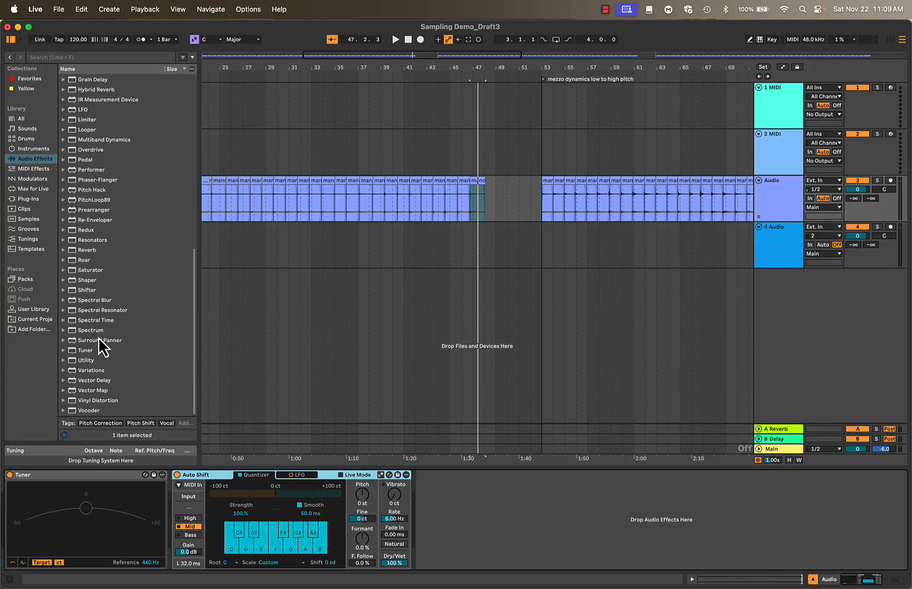
pyautogui.moveTo(74, 352); pyautogui.dragTo(430, 505)
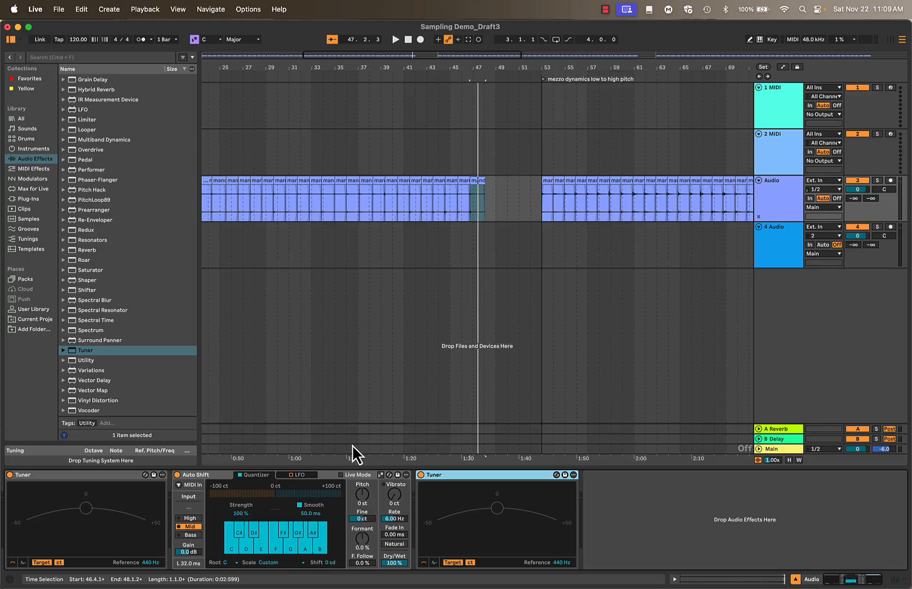
pyautogui.click(409, 40)
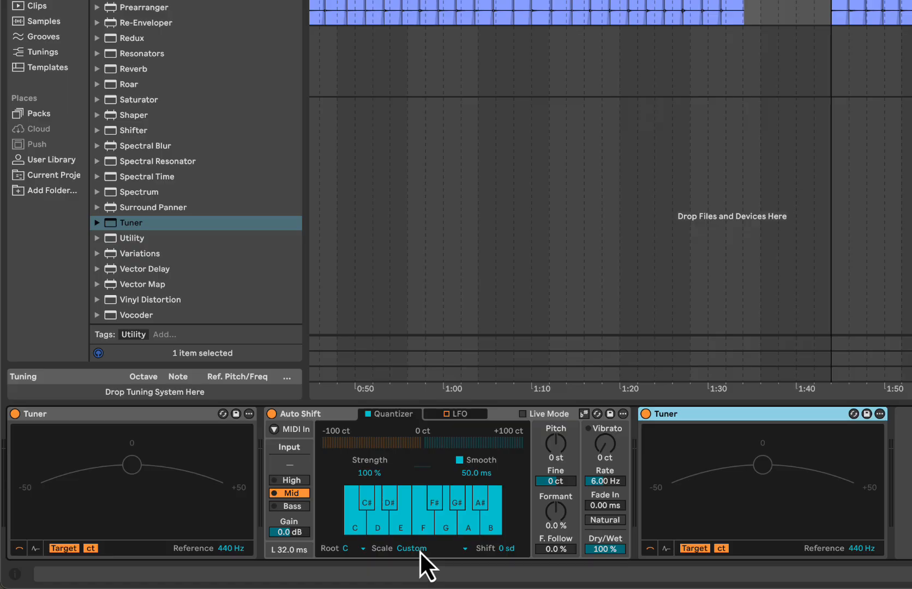
# Set Auto Shift's quantizer scale to Chromatic and its Smooth time to 1.00 ms
pyautogui.click(416, 550)
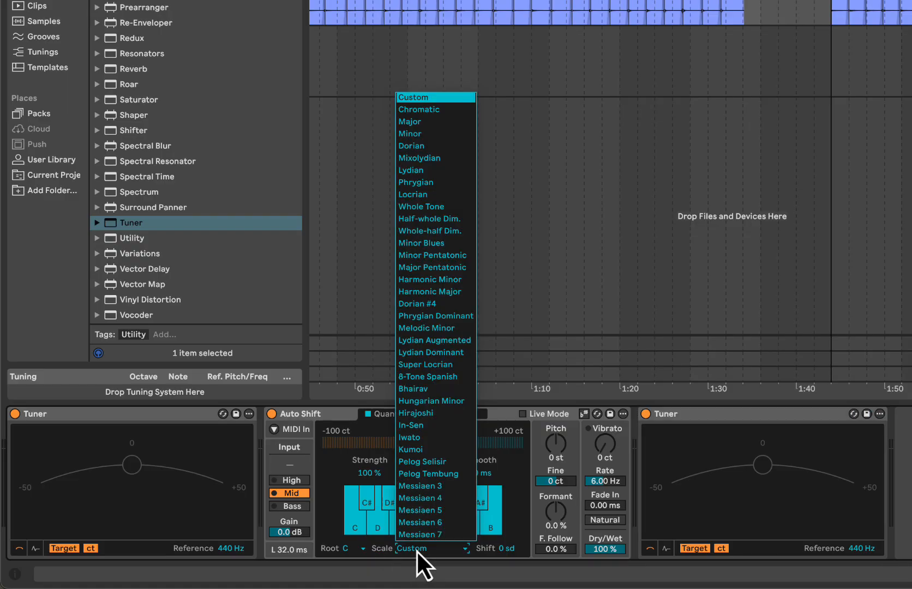
pyautogui.click(431, 111)
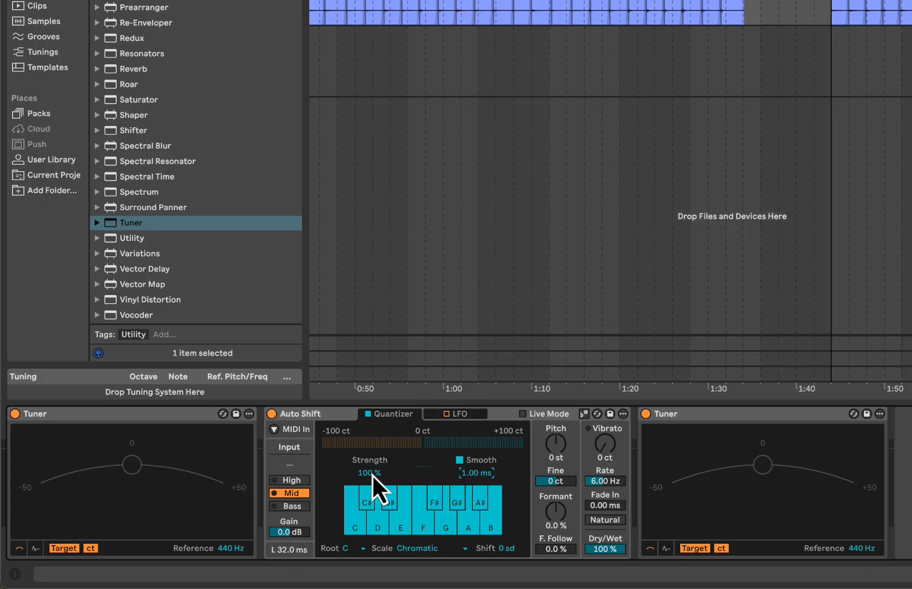
pyautogui.click(496, 418)
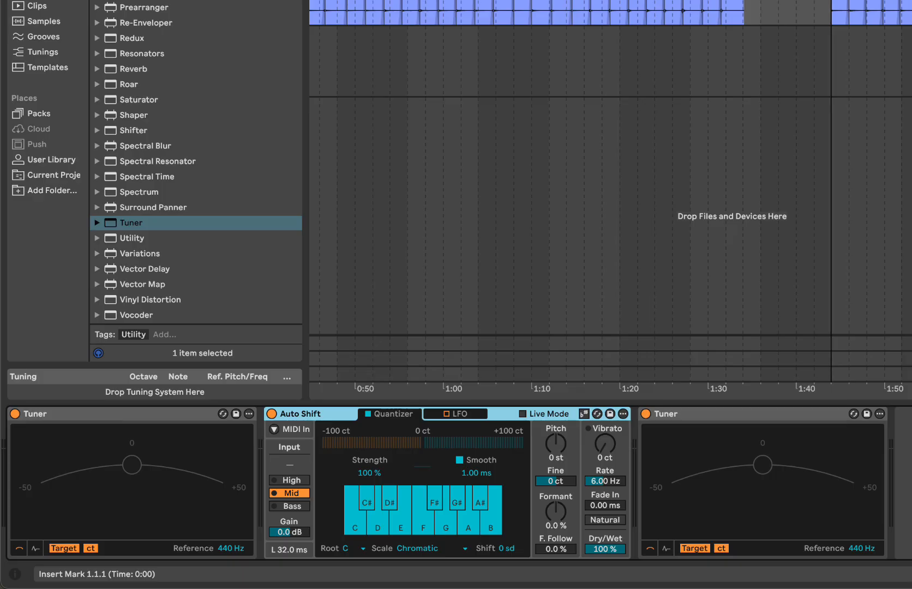
# Play the slices from the start to compare the Tuner readings before and after Auto Shift
pyautogui.click(138, 422)
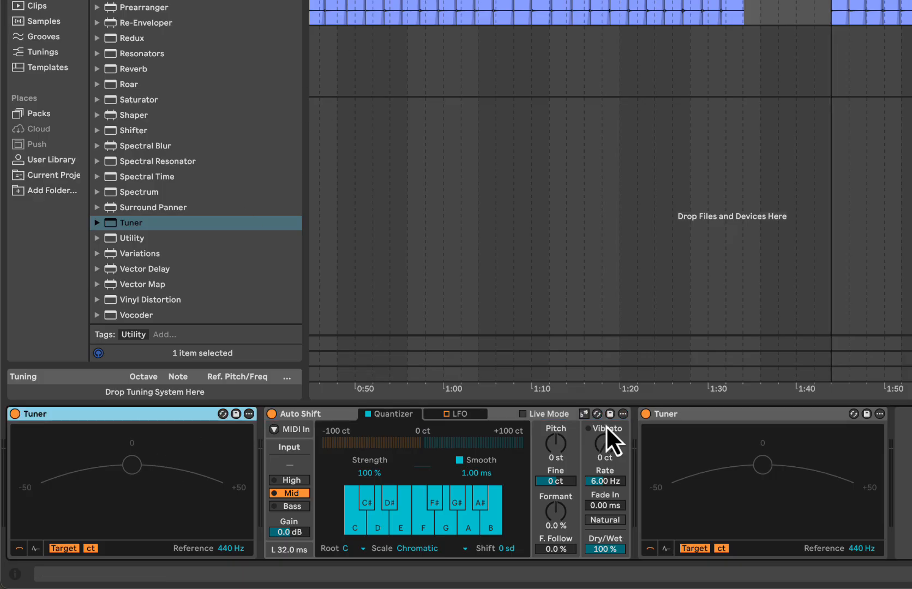
pyautogui.click(729, 414)
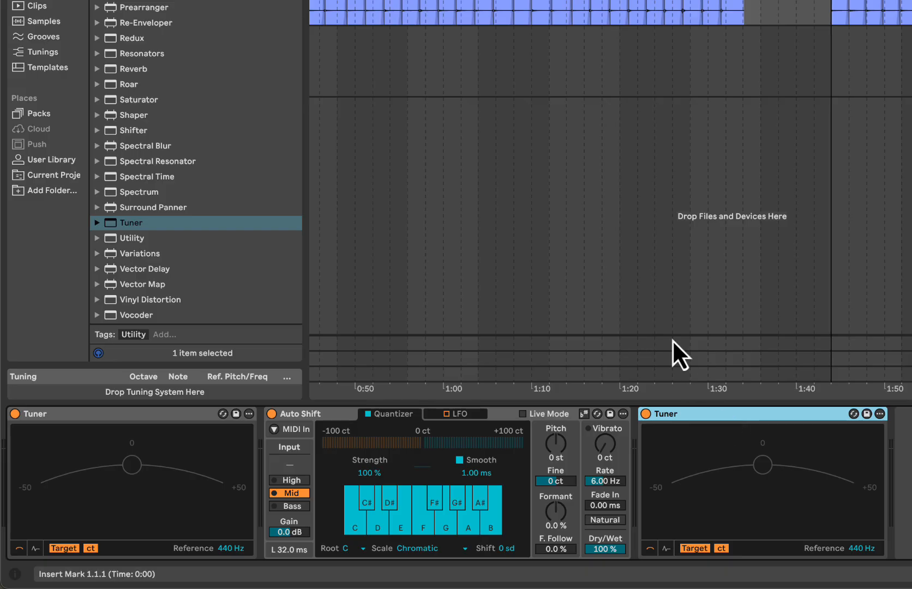
pyautogui.press('space')
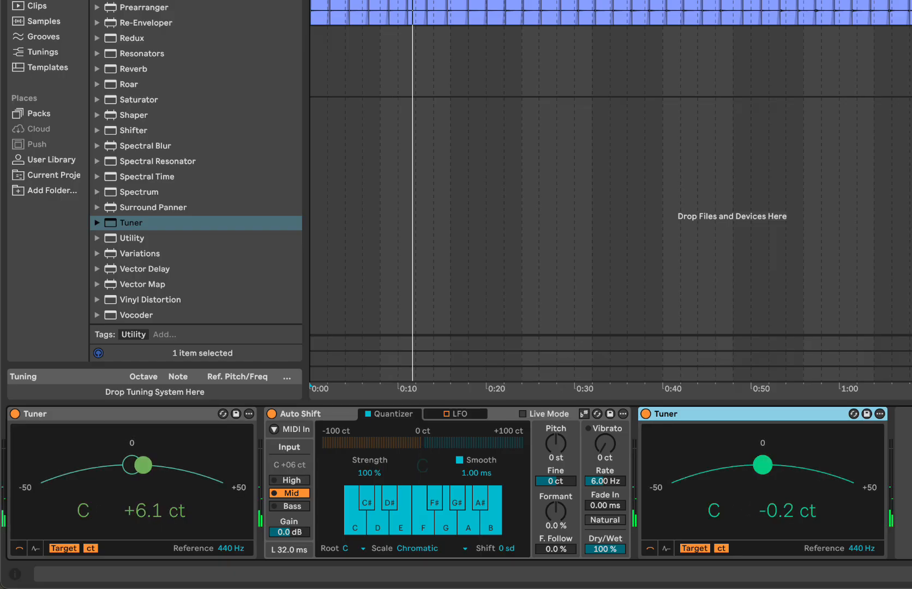
pyautogui.press('space')
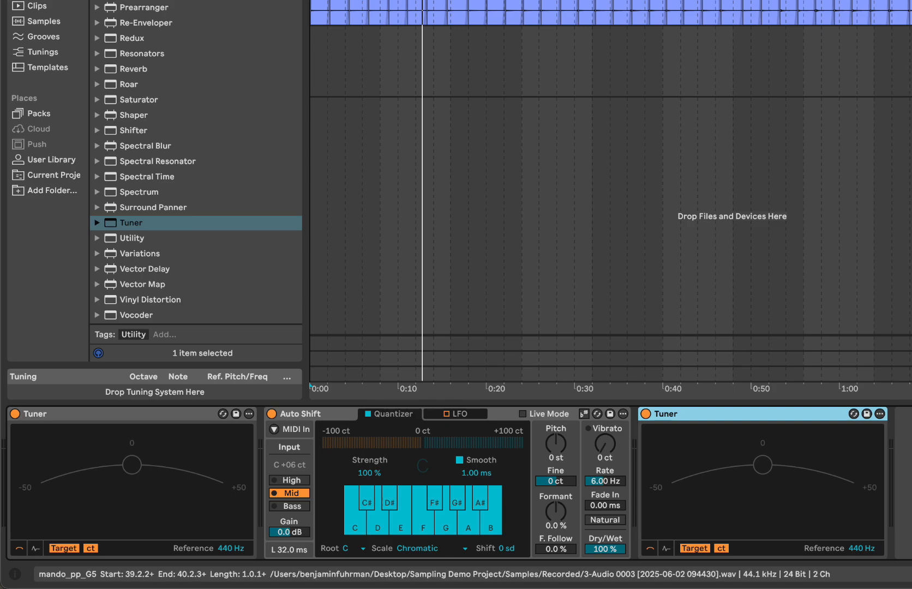
# Play from the mando_pp_G5 slice and switch Auto Shift's input range to High for the upper notes
pyautogui.click(902, 15)
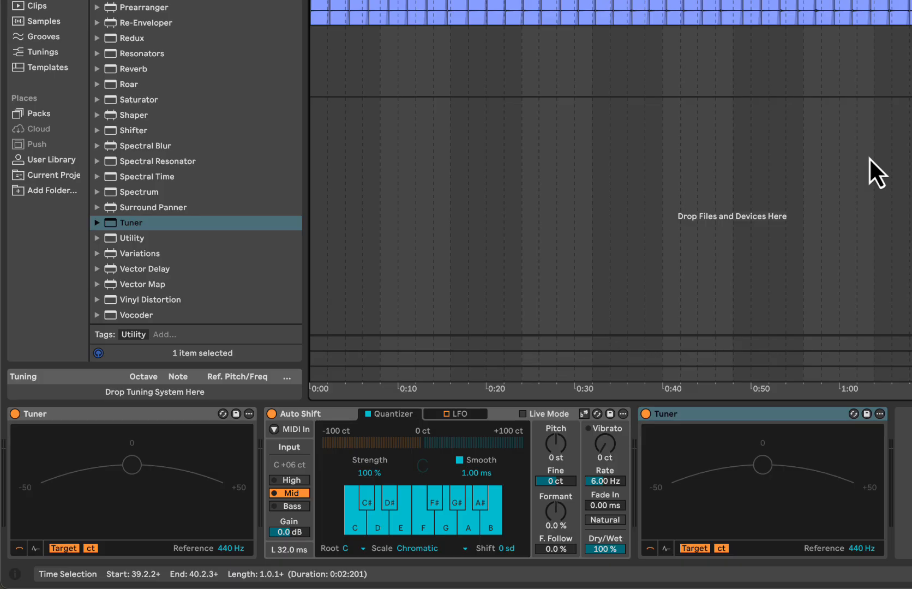
pyautogui.press('space')
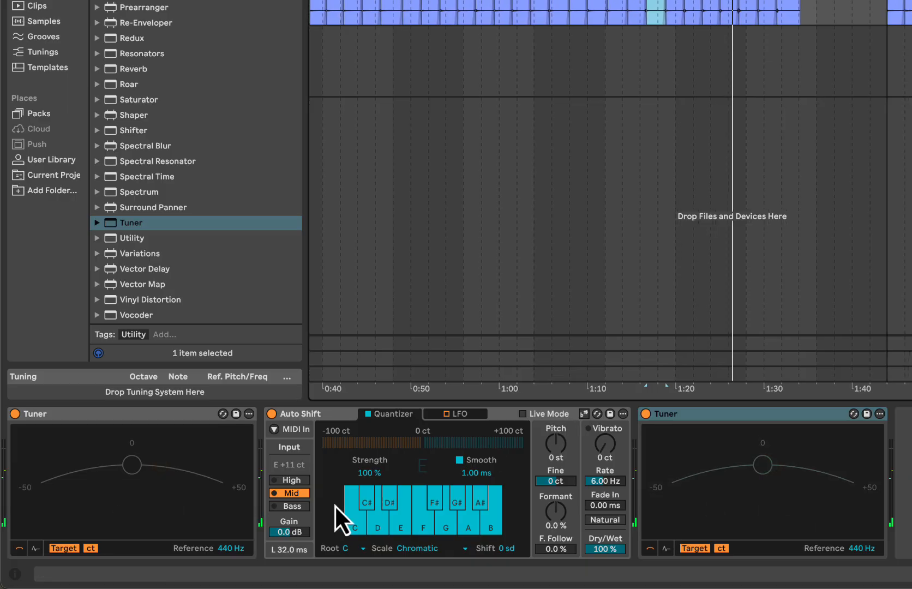
pyautogui.click(292, 481)
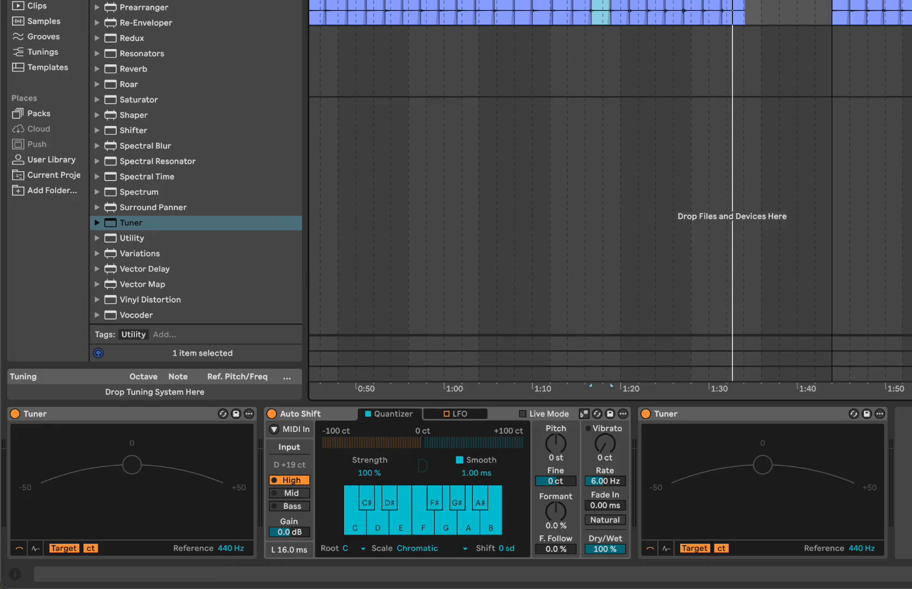
# Select the first slice at the start of the audio track
pyautogui.hscroll(-10, 610, 190)
pyautogui.click(319, 2)
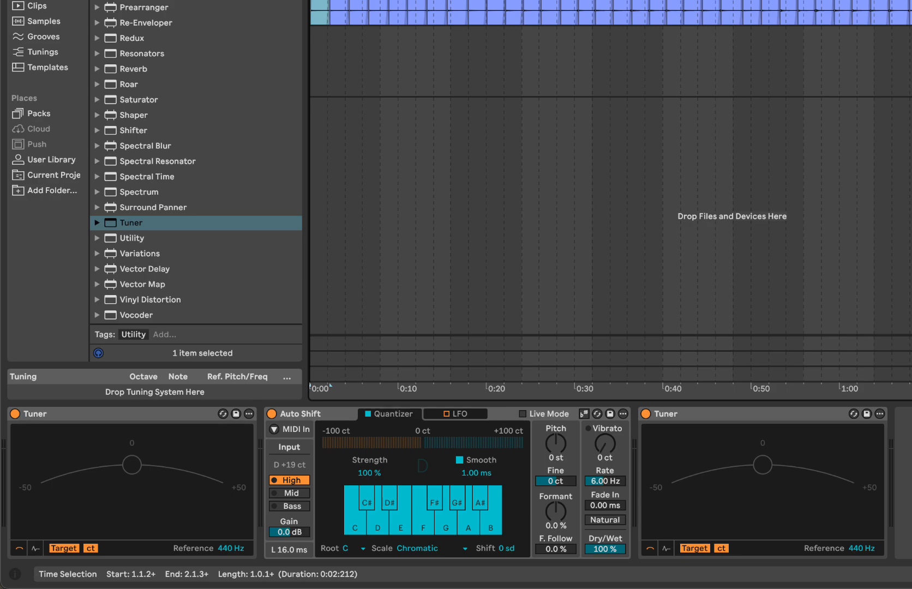
# Play the slices from the start and from mando_pp_D4 to check Auto Shift's tuning with the High input range
pyautogui.press('space')
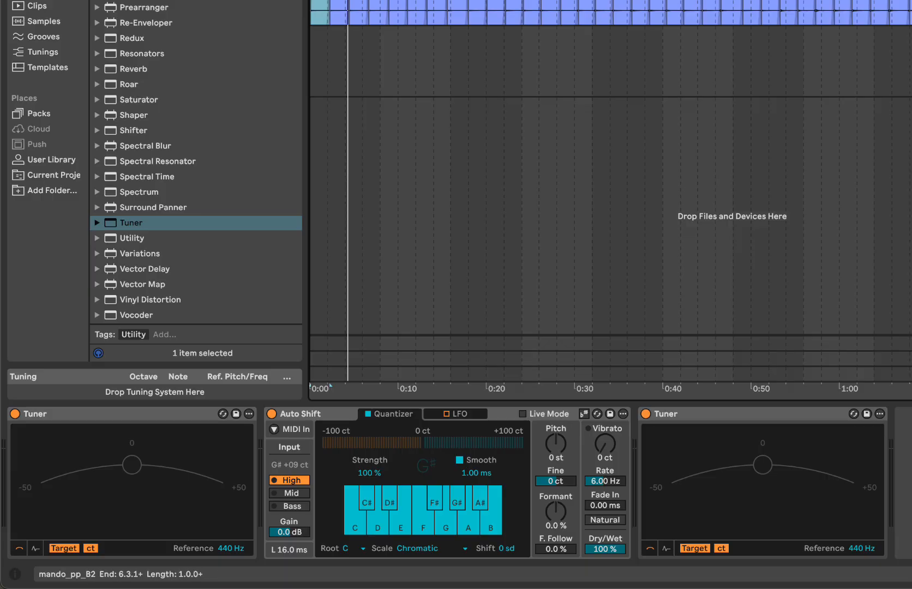
pyautogui.click(675, 5)
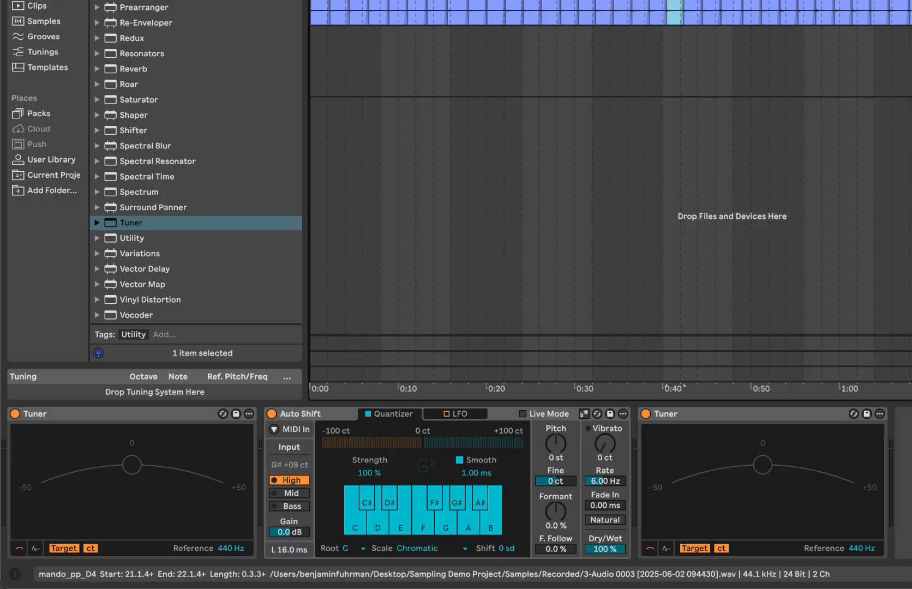
pyautogui.press('space')
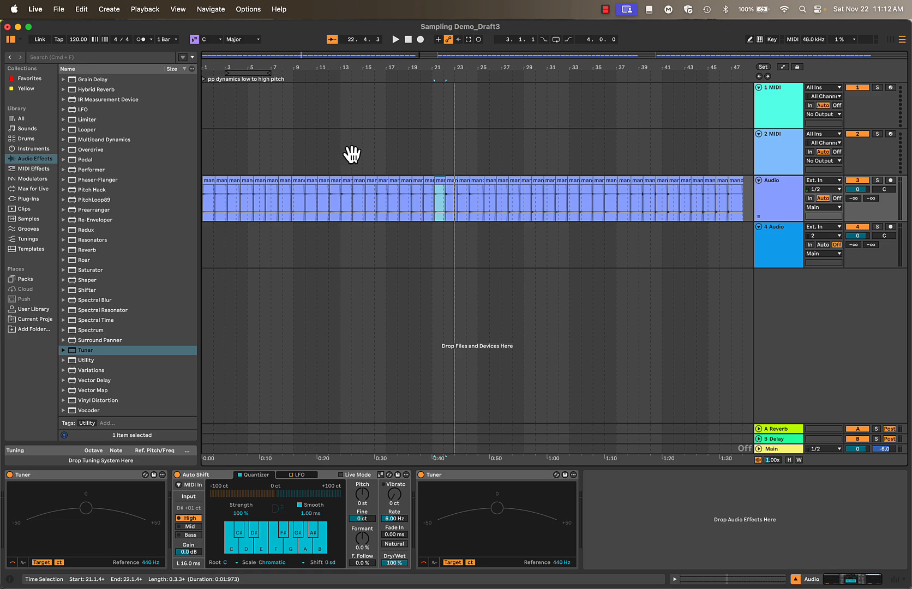
# Hide the browser, fit the whole arrangement in view and bounce the Audio track in place
pyautogui.press('super+alt+b')
pyautogui.doubleClick(332, 55)
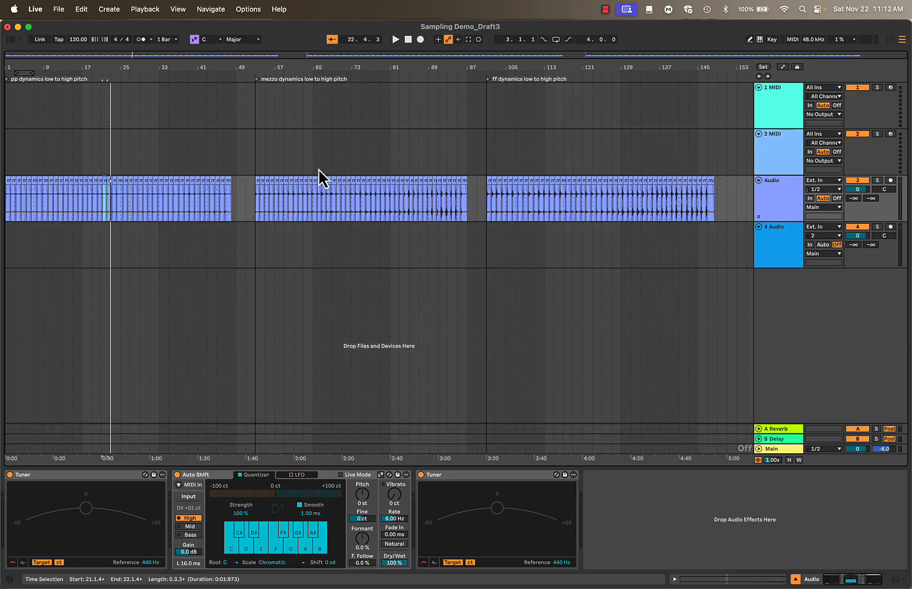
pyautogui.click(734, 196)
pyautogui.rightClick(779, 191)
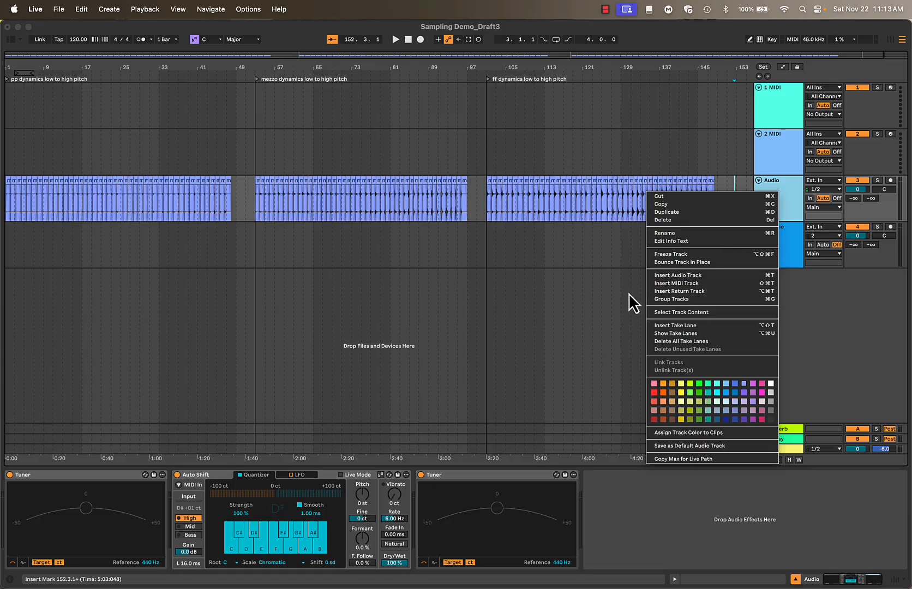
pyautogui.click(467, 195)
pyautogui.click(480, 195)
pyautogui.rightClick(480, 195)
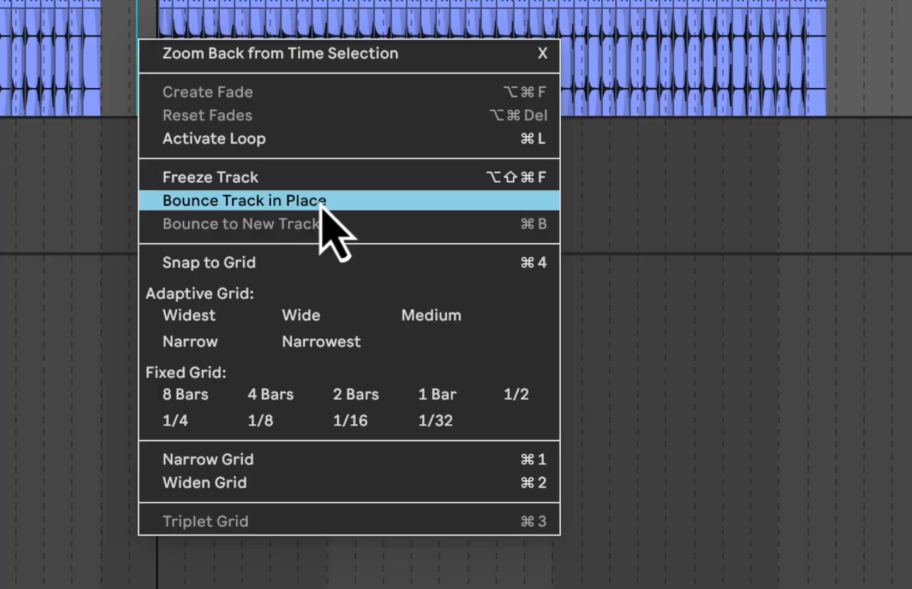
pyautogui.click(353, 206)
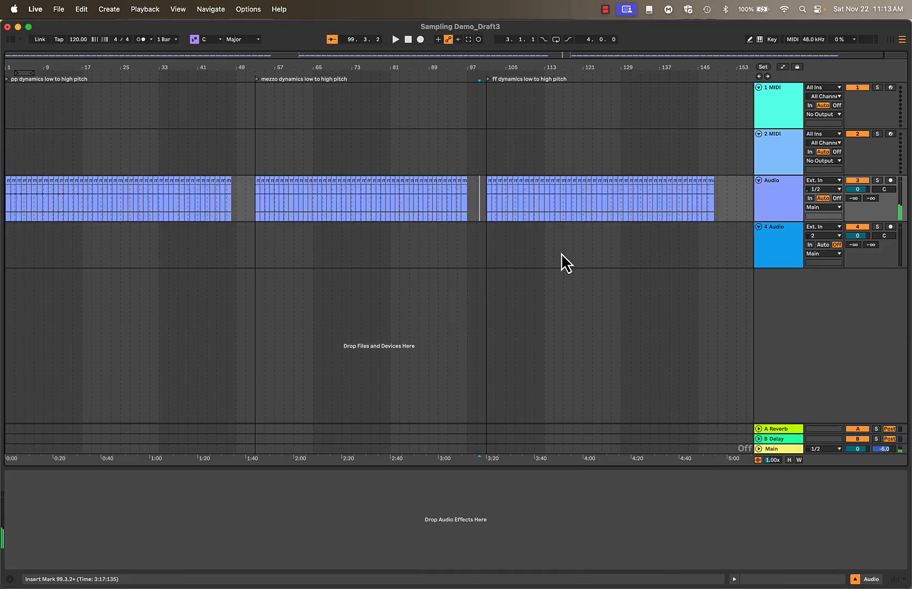
# Check the Audio track's device chain and open the last bounced pp slice, mando_pp_D6, to inspect its sample details
pyautogui.click(784, 198)
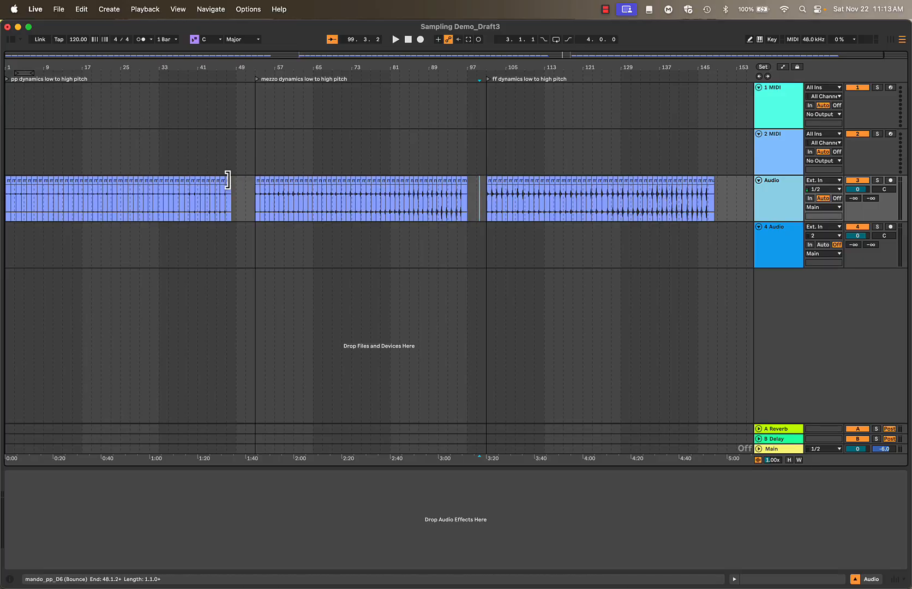
pyautogui.click(232, 181)
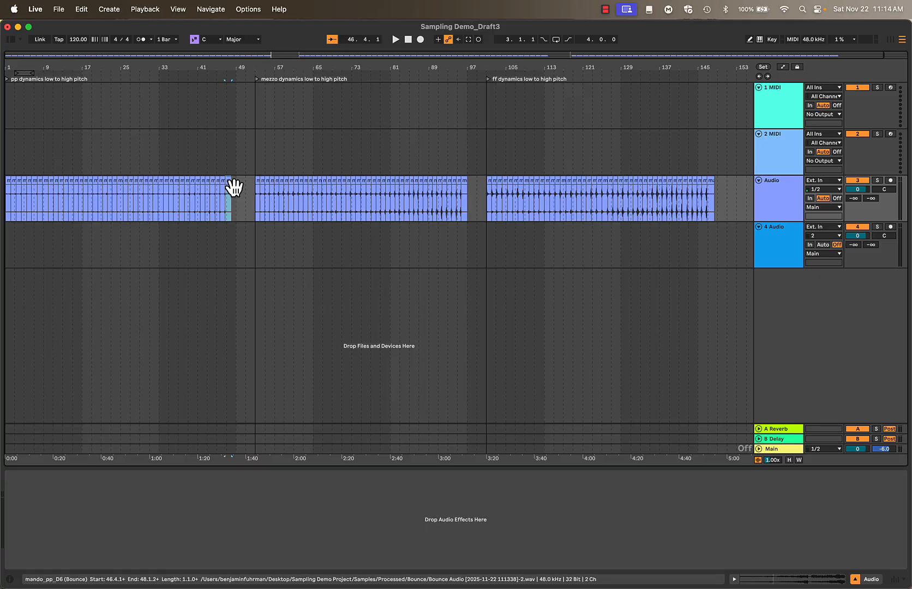
pyautogui.doubleClick(232, 183)
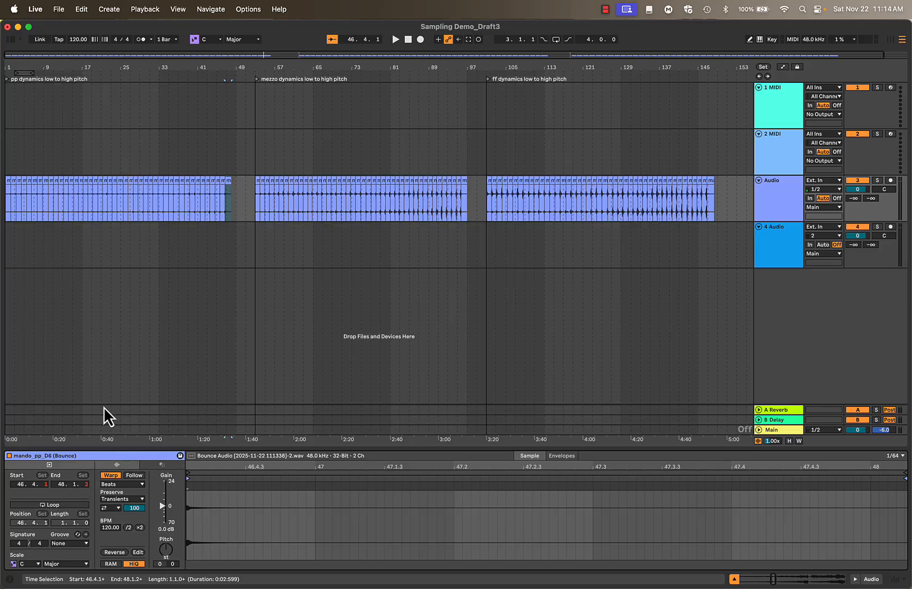
# Add a Tuner to the Audio track and play the bounced pp slices from around bar 31 to check their tuning
pyautogui.press('super+alt+b')
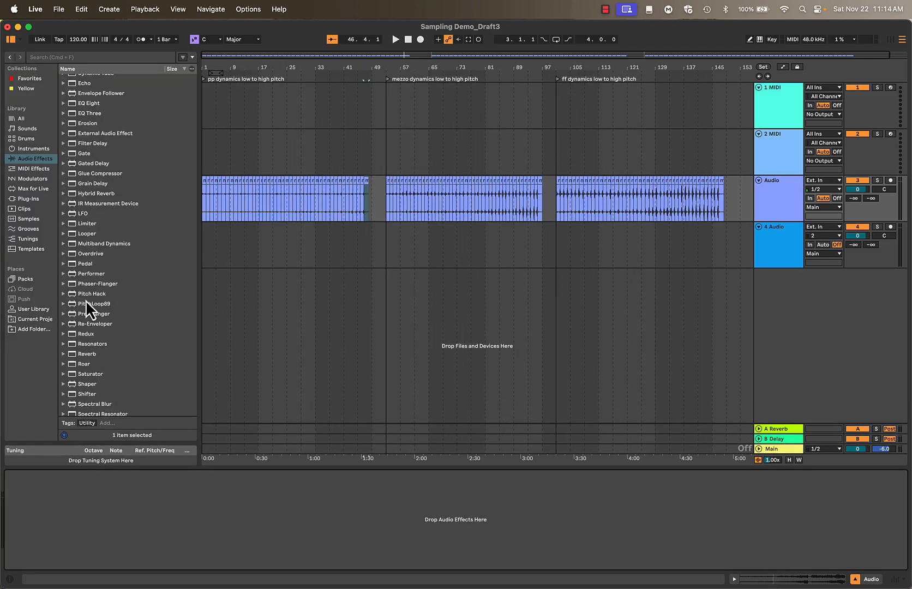
pyautogui.scroll(-5, 86, 303)
pyautogui.moveTo(82, 352); pyautogui.dragTo(776, 197)
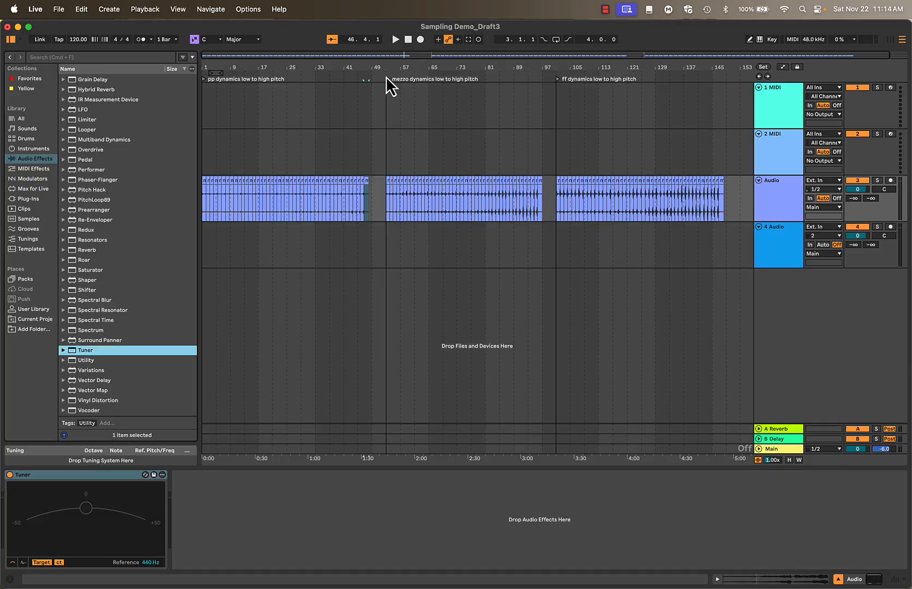
pyautogui.click(312, 183)
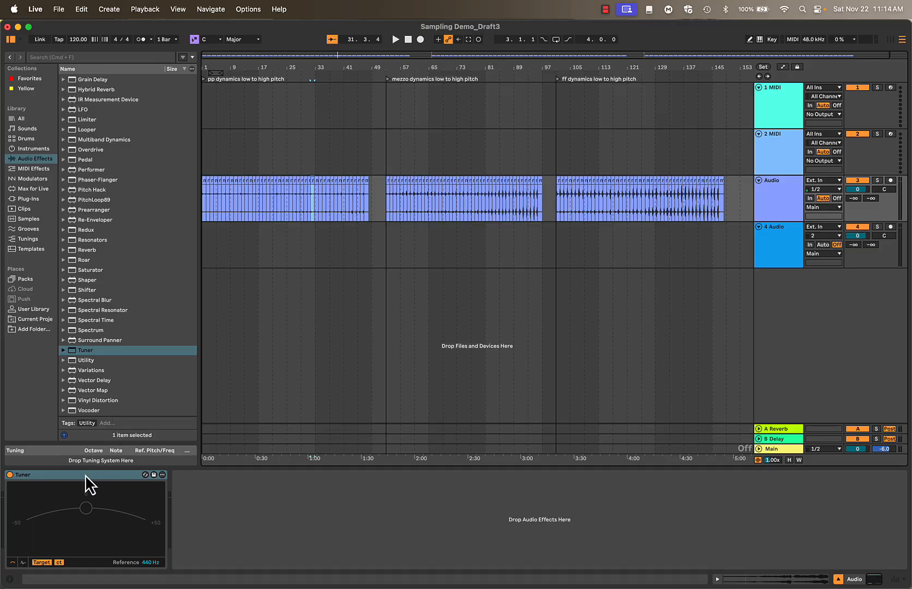
pyautogui.press('space')
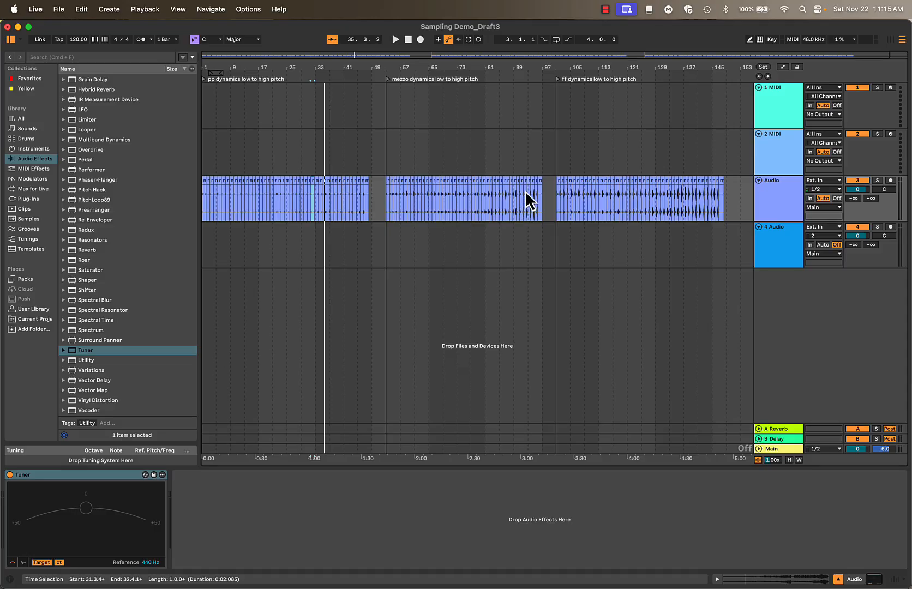
# Save the set, collecting files from elsewhere, other Projects and the User Library but not from Factory Packs
pyautogui.press('super+s')
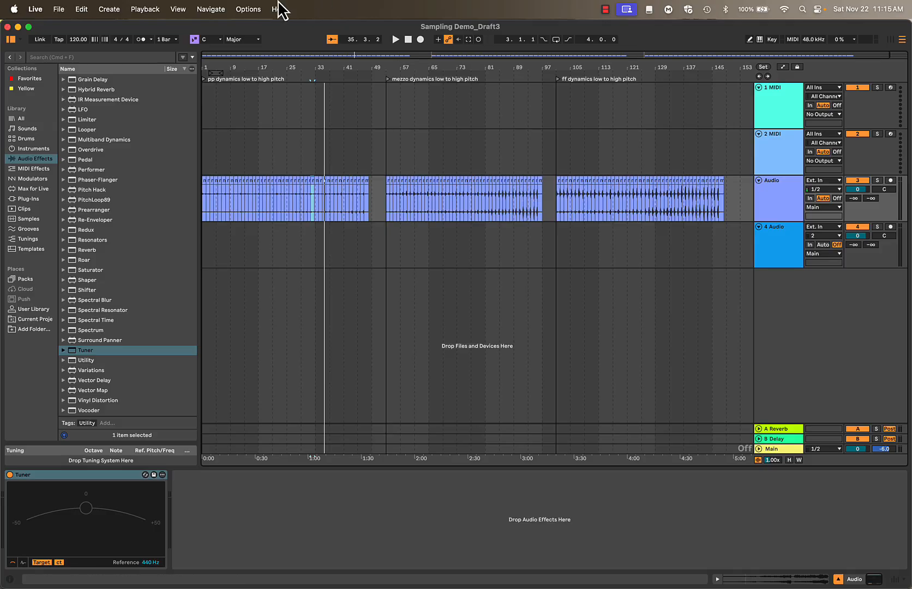
pyautogui.click(59, 9)
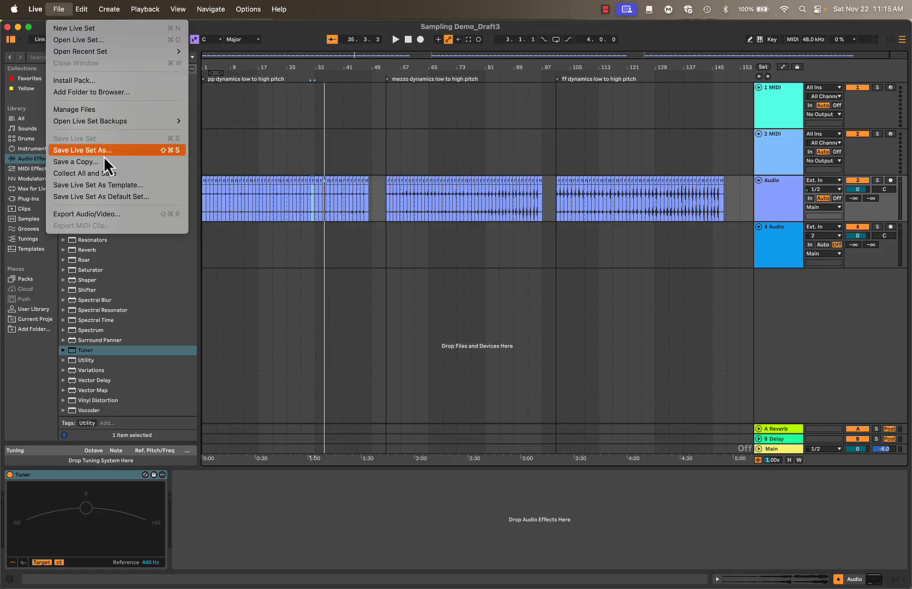
pyautogui.click(101, 173)
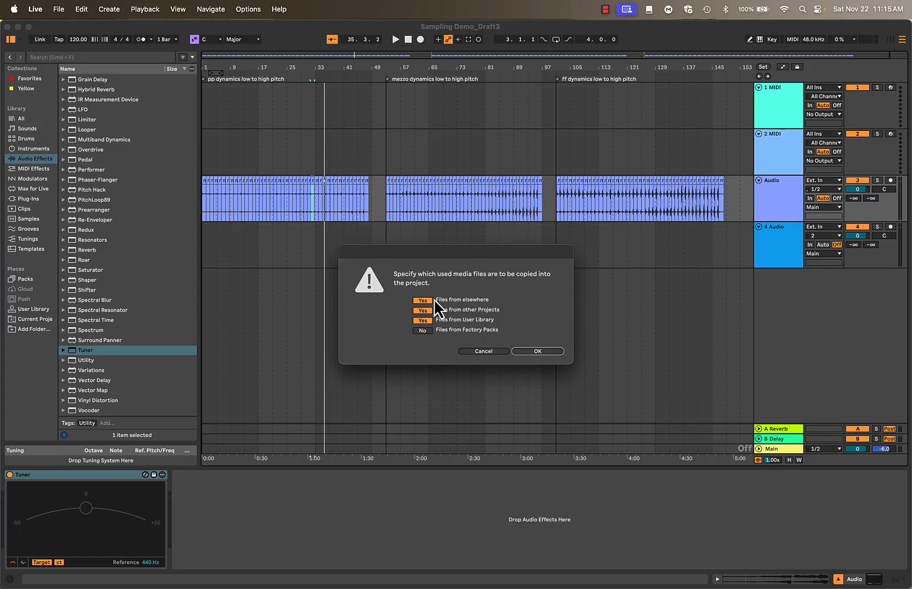
pyautogui.click(537, 353)
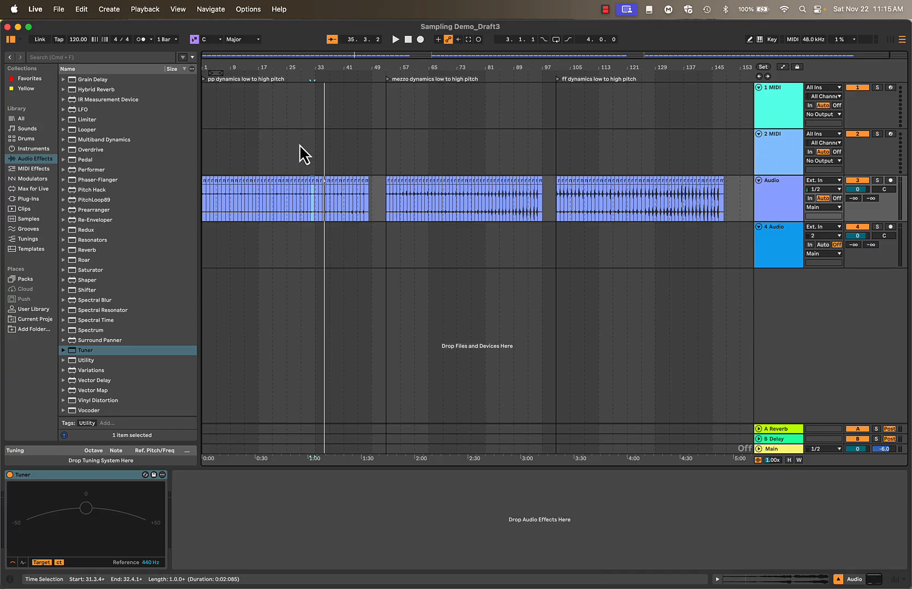
# Load a Sampler onto the 1 MIDI track and show its zone editor
pyautogui.click(34, 149)
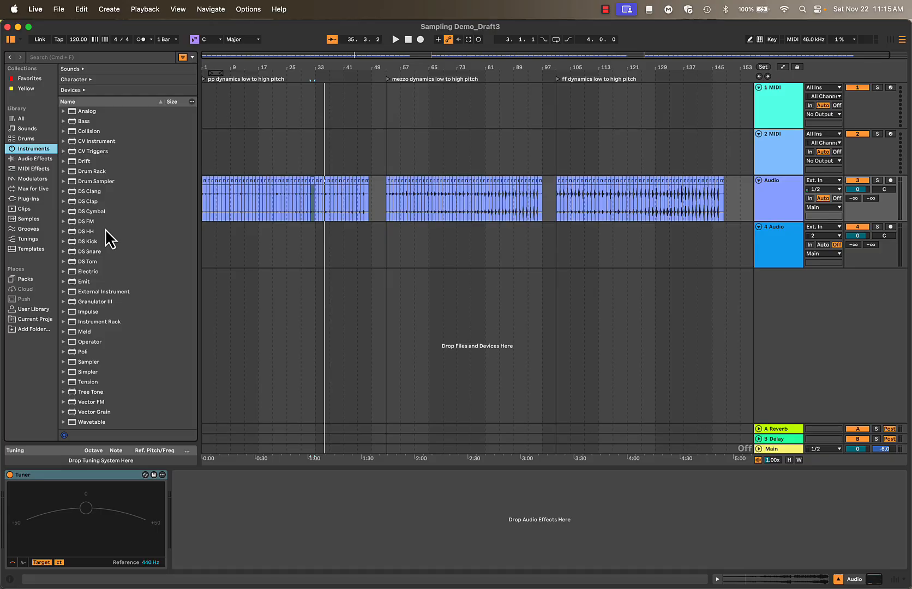
pyautogui.moveTo(74, 364); pyautogui.dragTo(682, 104)
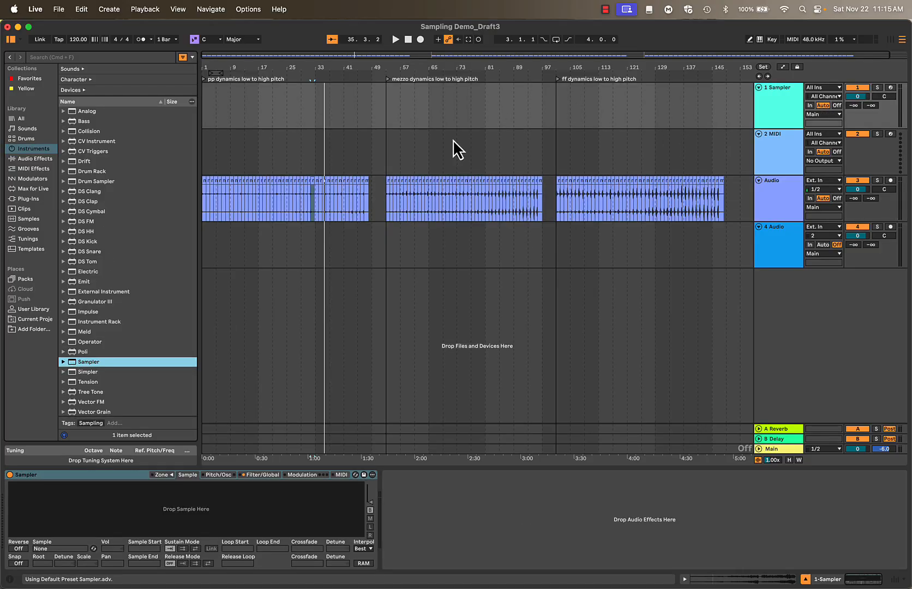
pyautogui.click(165, 477)
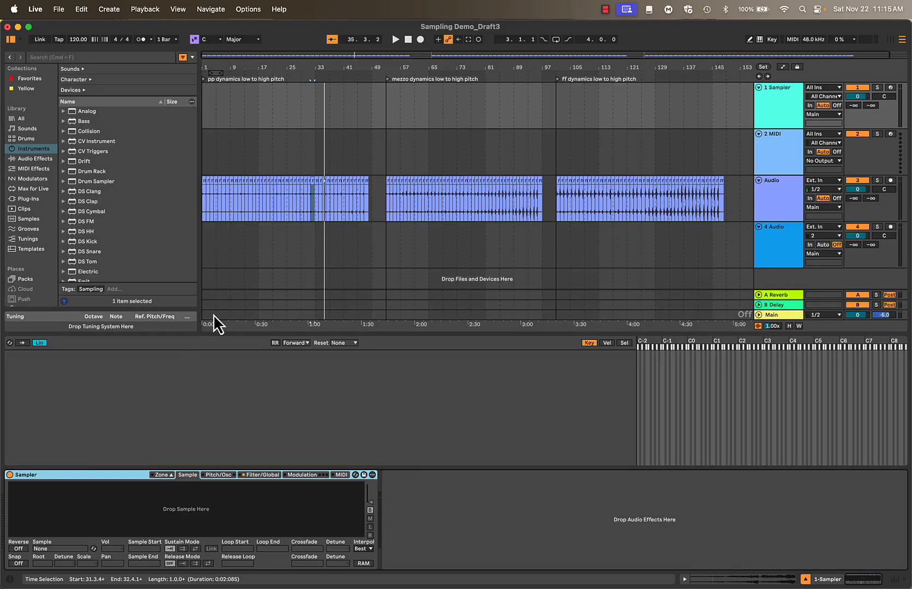
# Try to load all the bounced, uncropped pp slices into Sampler's zone list
pyautogui.click(206, 182)
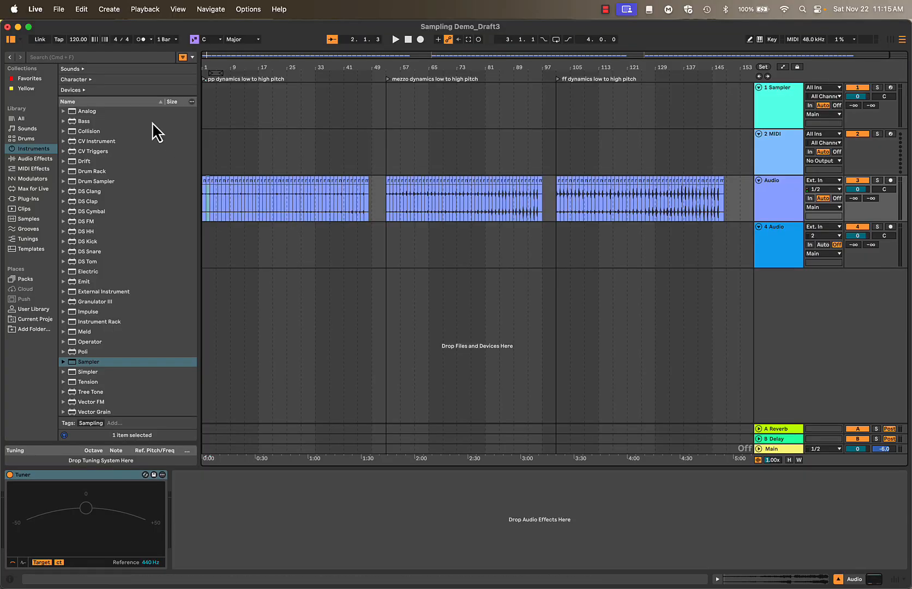
pyautogui.press('super+alt+b')
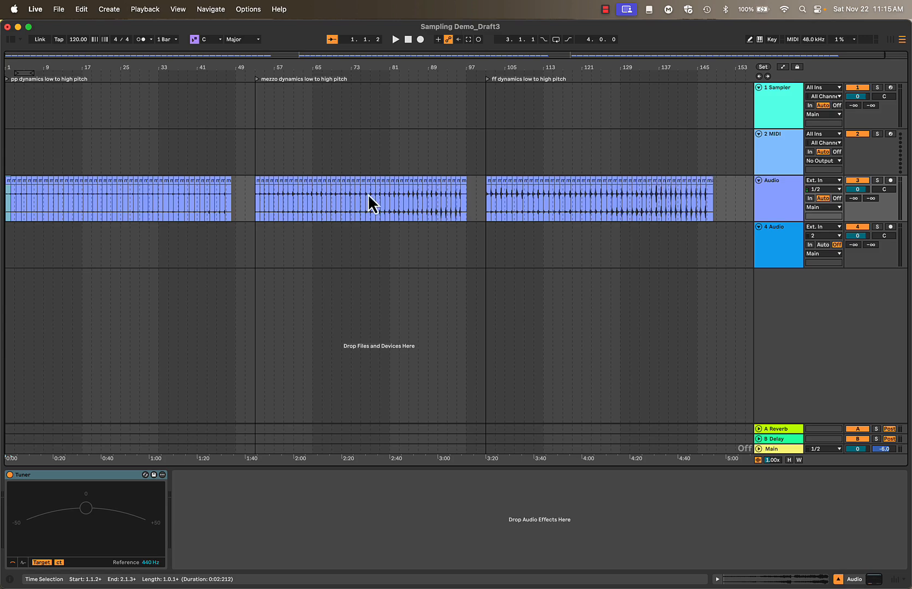
pyautogui.click(233, 188)
pyautogui.click(793, 107)
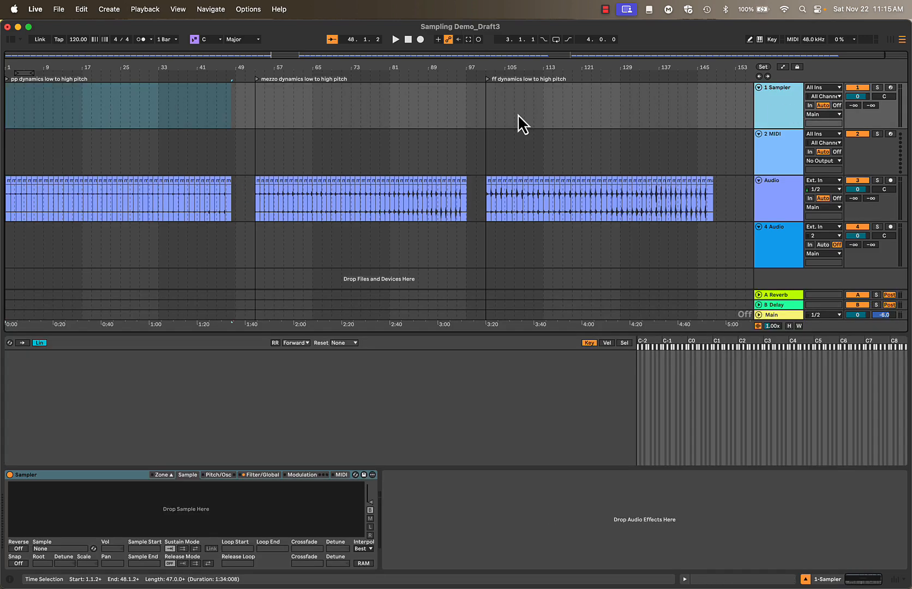
pyautogui.click(11, 188)
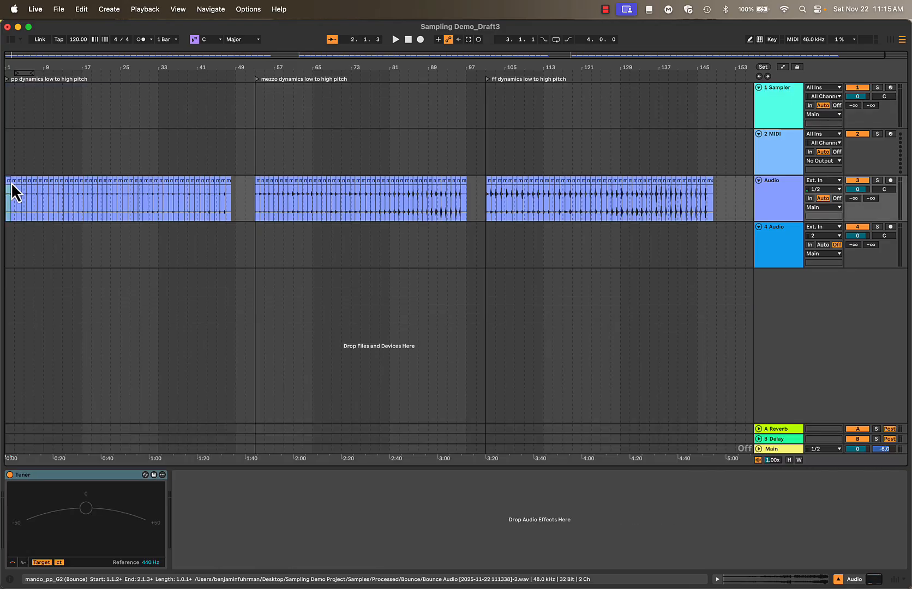
pyautogui.keyDown('shift'); pyautogui.click(235, 188); pyautogui.keyUp('shift')
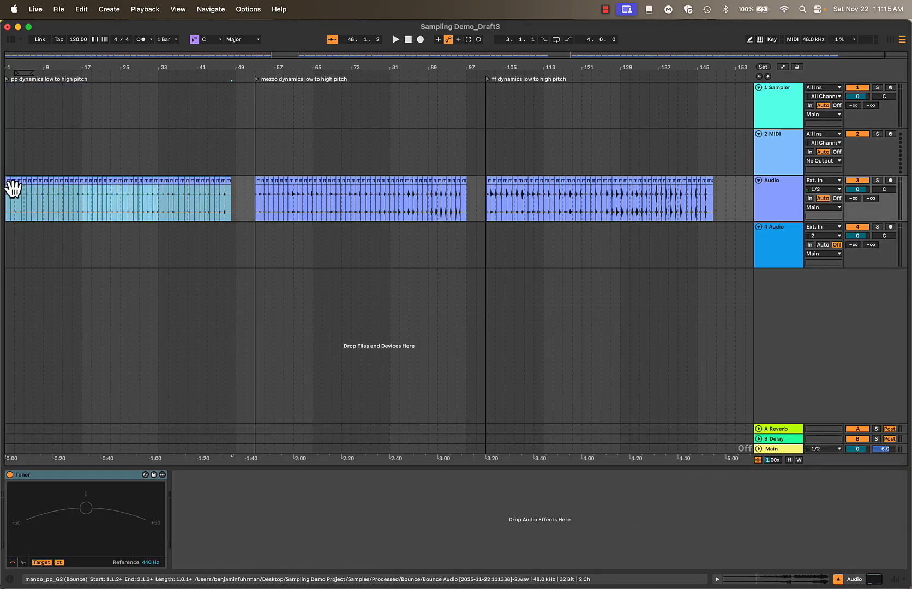
pyautogui.moveTo(12, 188); pyautogui.dragTo(99, 408)
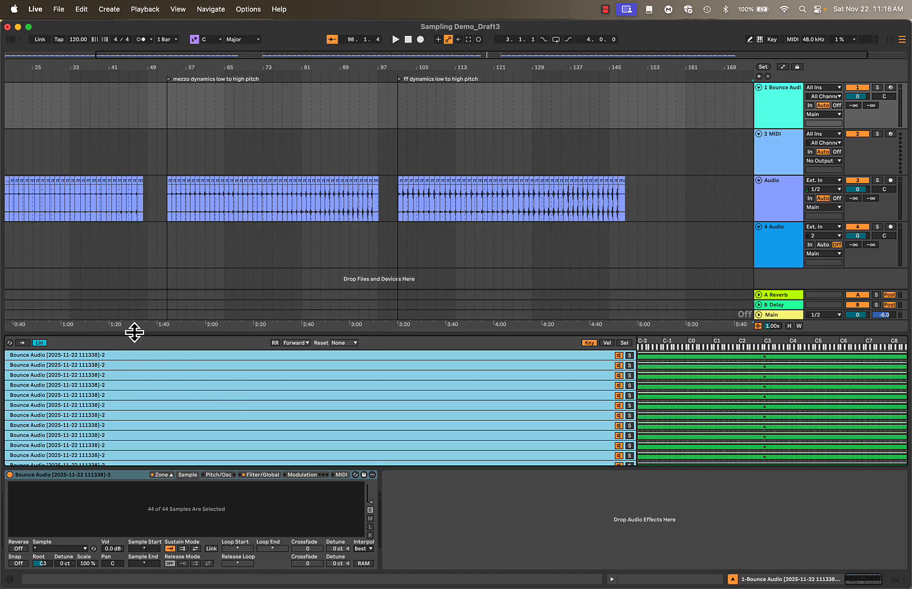
# Select every slice on the Audio track, from the first pp to the last ff slice, and crop the clips
pyautogui.click(154, 216)
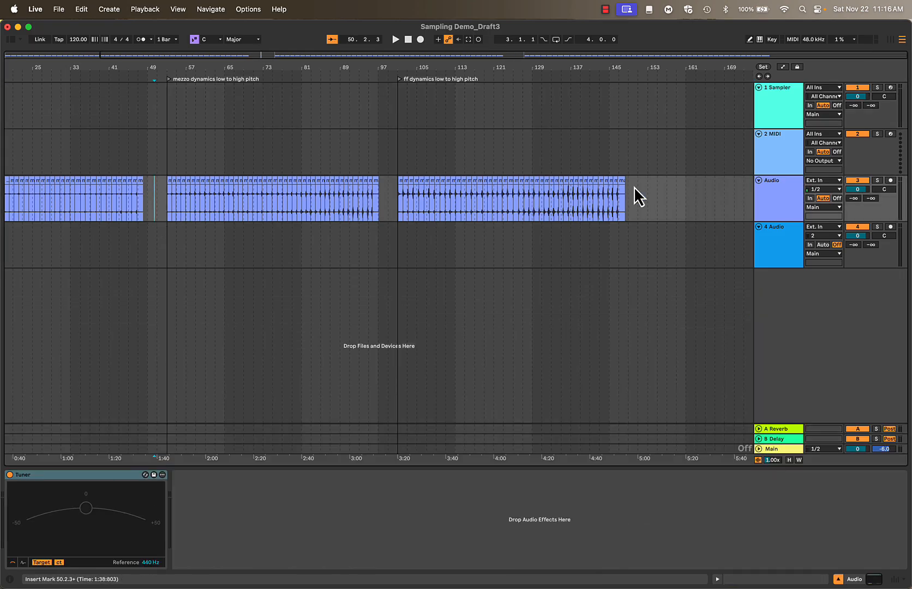
pyautogui.moveTo(618, 188); pyautogui.dragTo(626, 187)
pyautogui.hscroll(-3, 164, 190)
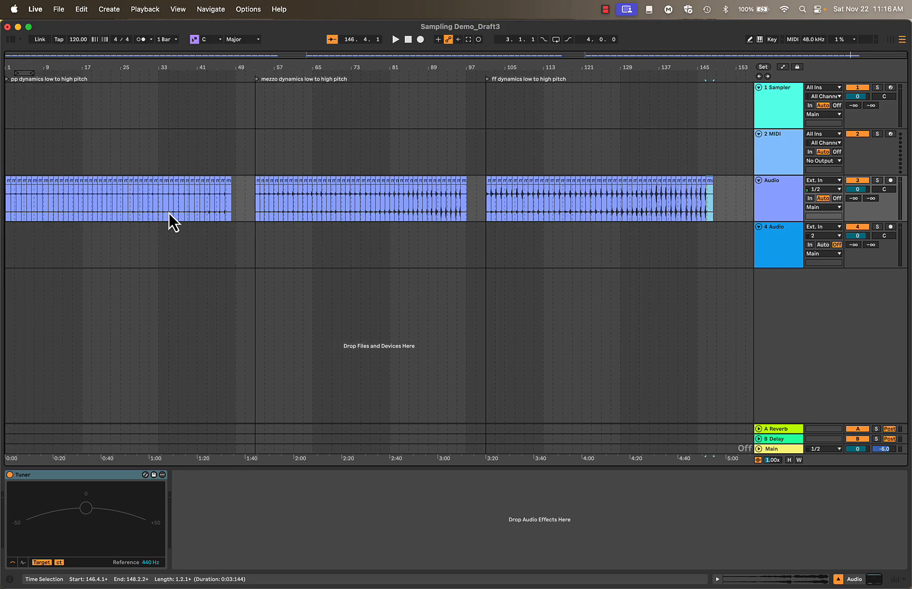
pyautogui.keyDown('shift'); pyautogui.click(11, 186); pyautogui.keyUp('shift')
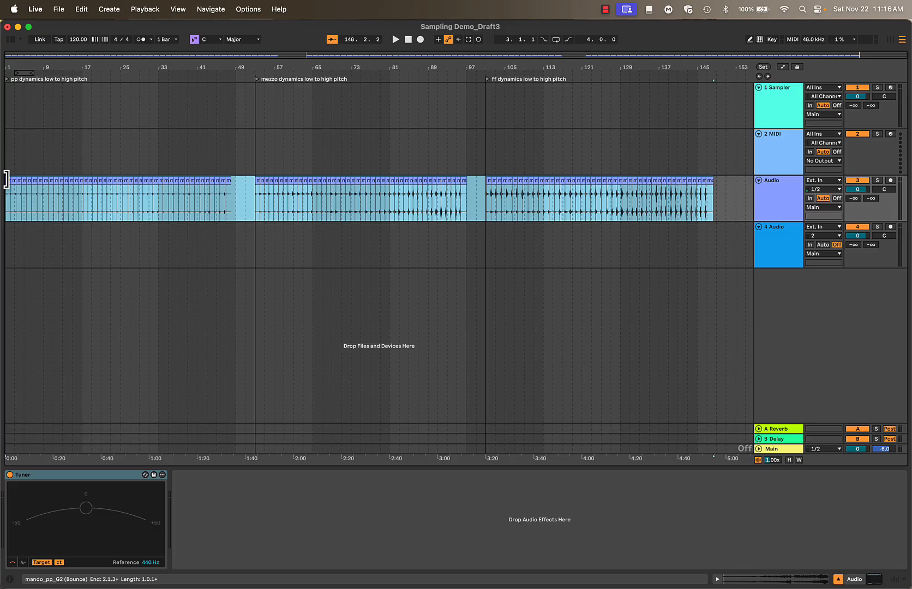
pyautogui.rightClick(7, 180)
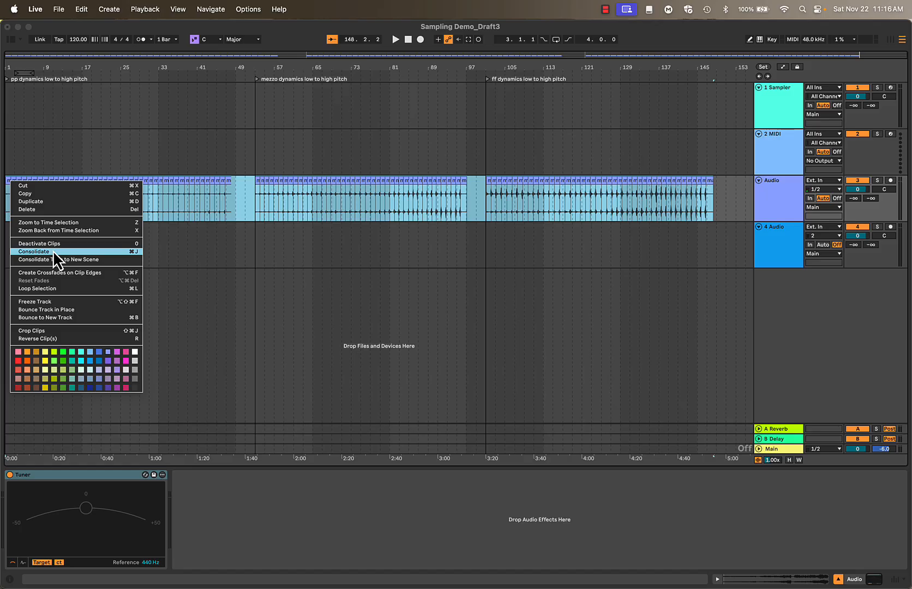
pyautogui.click(54, 331)
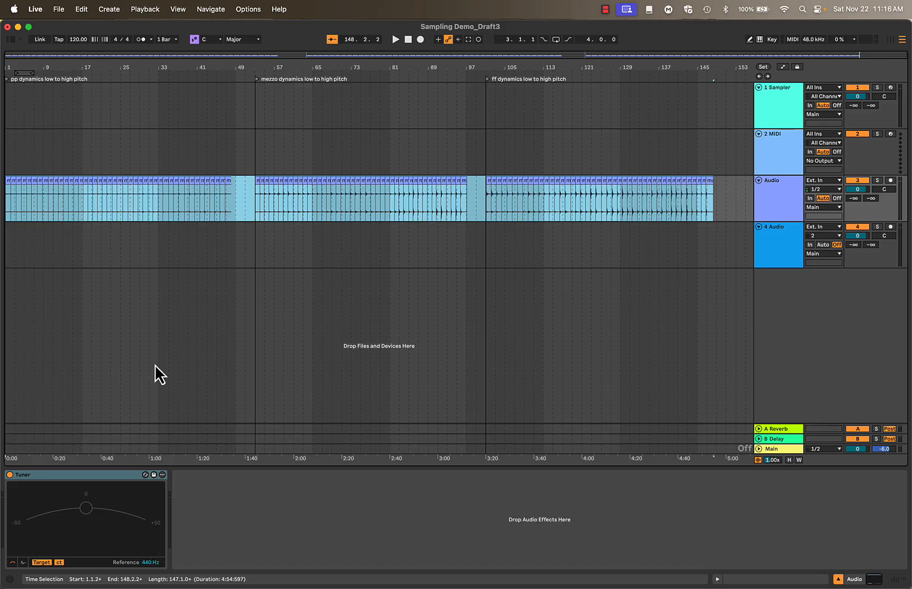
# Select the cropped pp slices, mando_pp_G2 through mando_pp_D6, and place them in Sampler's zone list
pyautogui.click(10, 183)
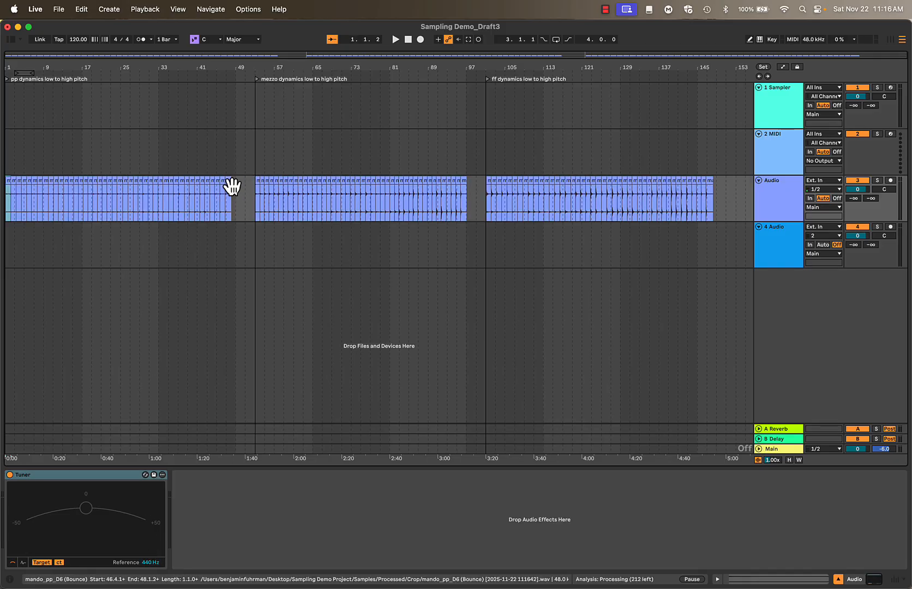
pyautogui.keyDown('shift'); pyautogui.click(234, 189); pyautogui.keyUp('shift')
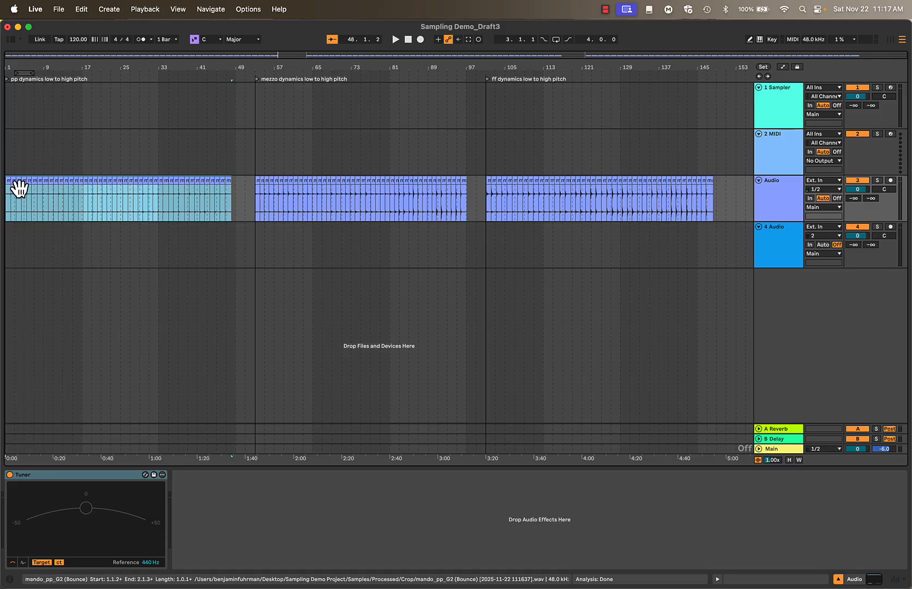
pyautogui.moveTo(19, 187); pyautogui.dragTo(160, 378)
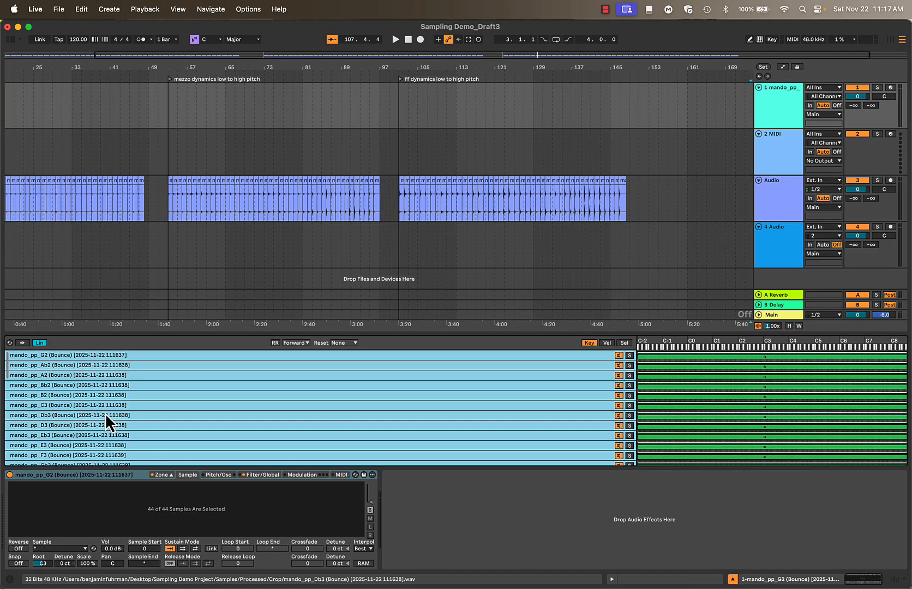
# Examine the order and full-keyboard key ranges of the pp samples in Sampler's zone list
pyautogui.click(128, 356)
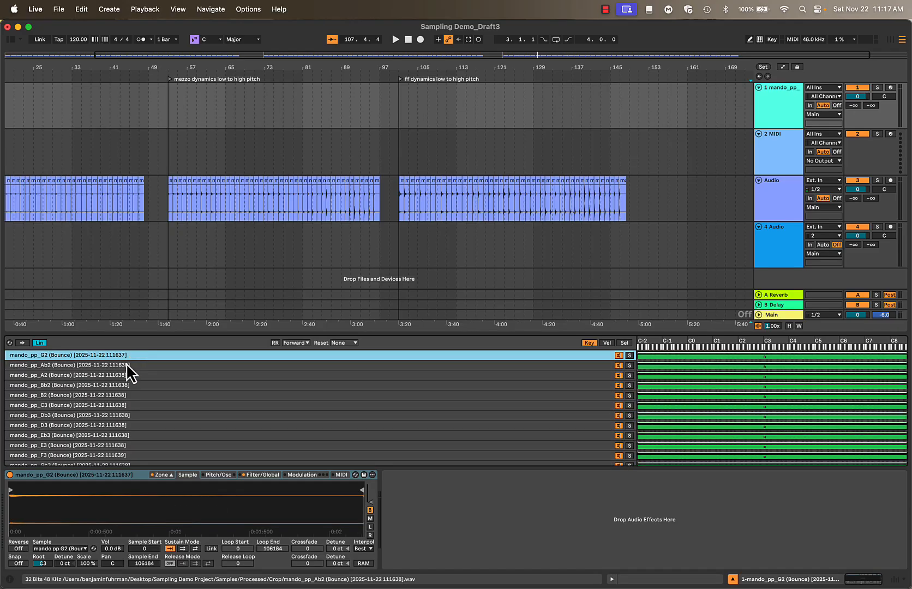
pyautogui.scroll(-5, 126, 363)
pyautogui.scroll(-4, 126, 363)
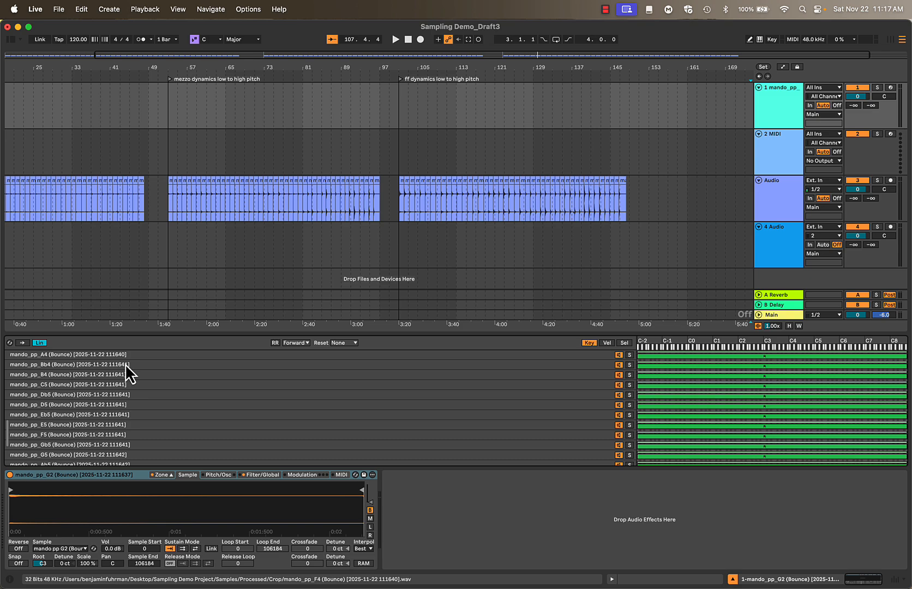
pyautogui.scroll(1, 125, 364)
pyautogui.scroll(1, 125, 364)
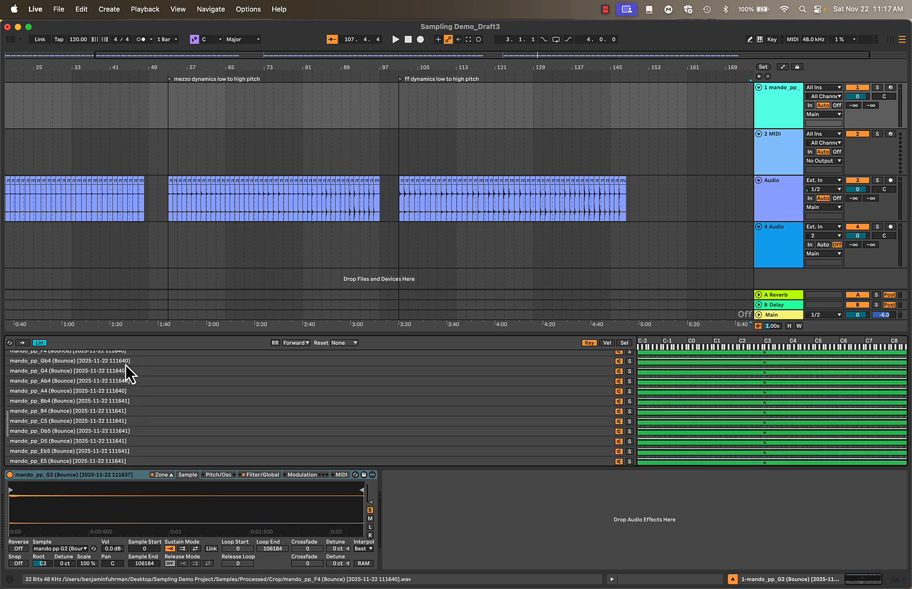
pyautogui.scroll(5, 125, 364)
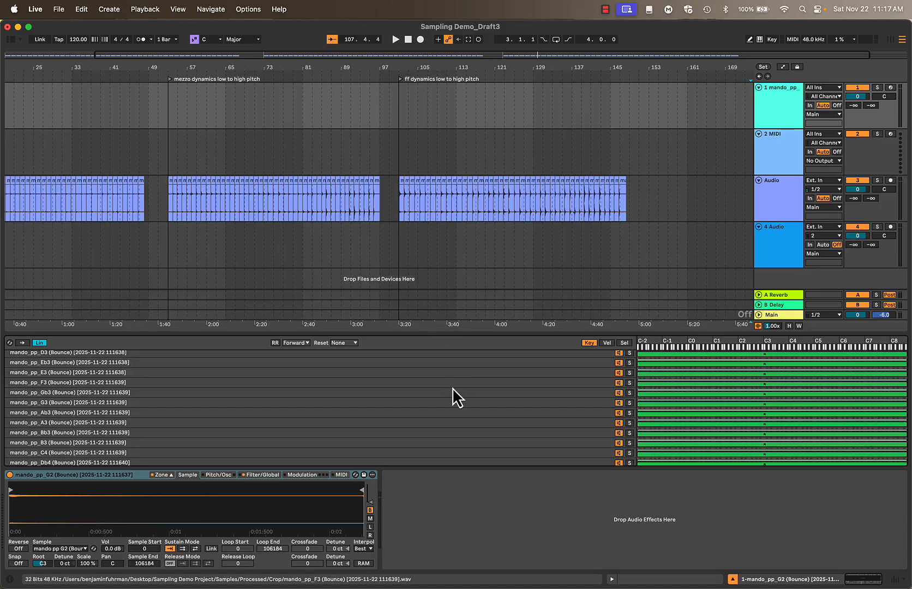
pyautogui.scroll(-6, 452, 388)
pyautogui.scroll(-3, 452, 388)
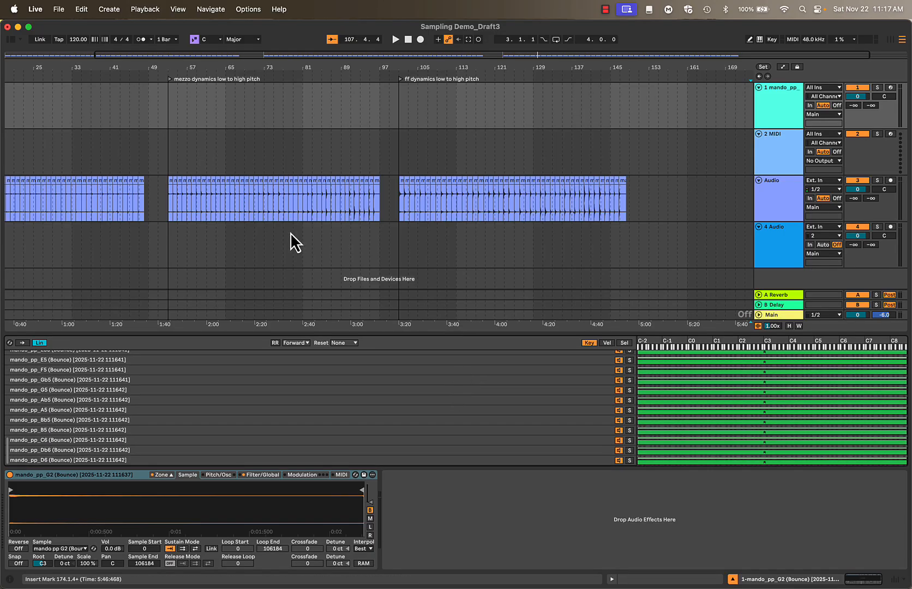
# Select all pp zones in the track 1 Sampler and limit their key ranges to G2 through D6
pyautogui.click(171, 185)
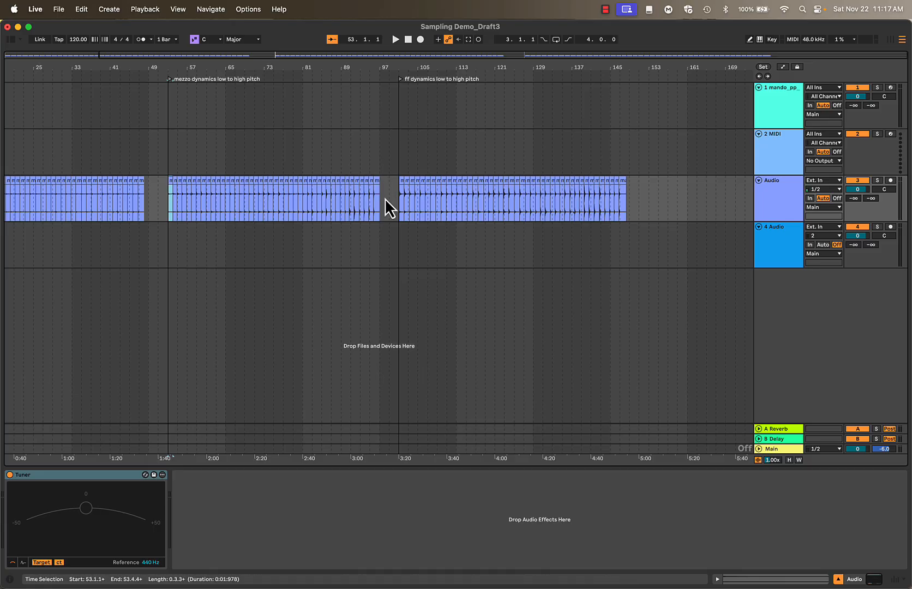
pyautogui.click(786, 101)
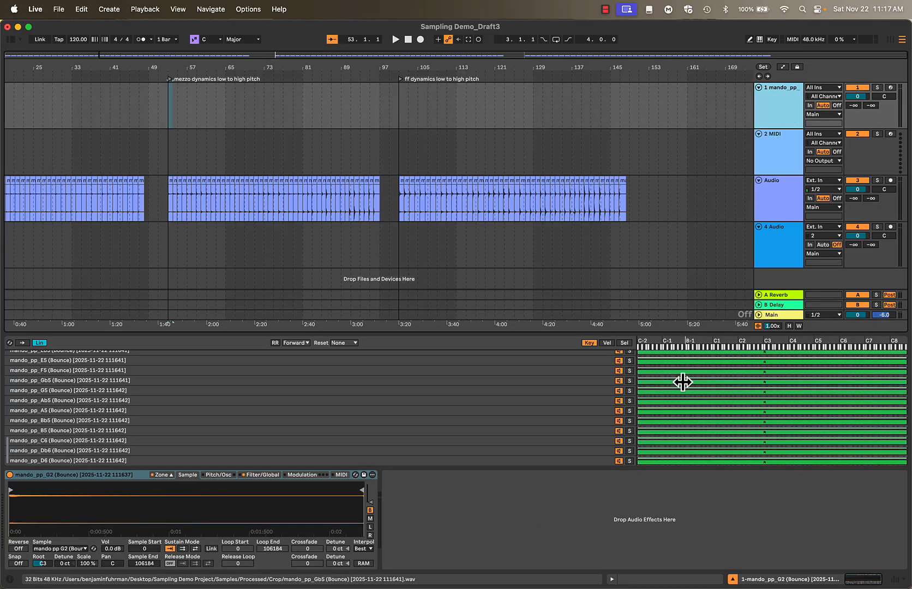
pyautogui.click(596, 375)
pyautogui.press('super+a')
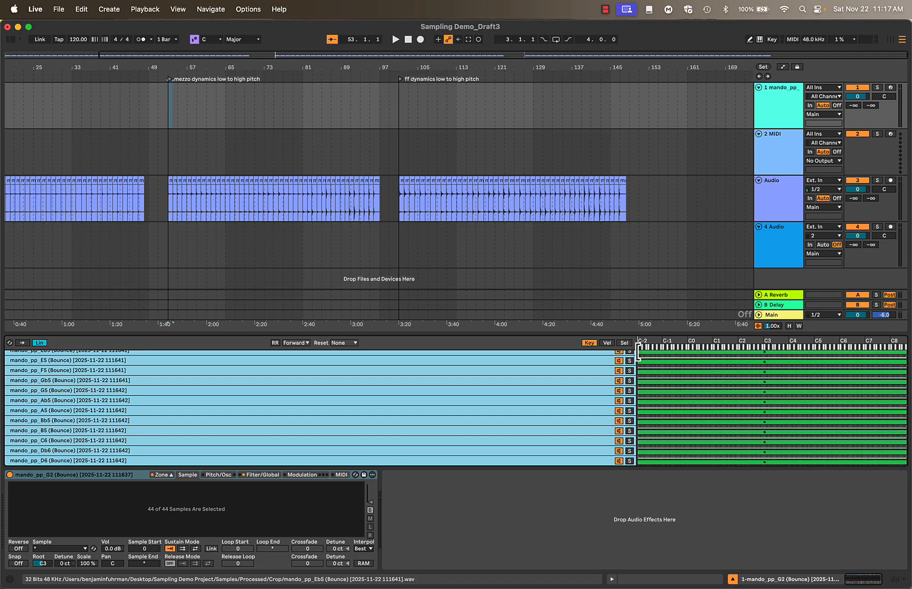
pyautogui.scroll(3, 638, 352)
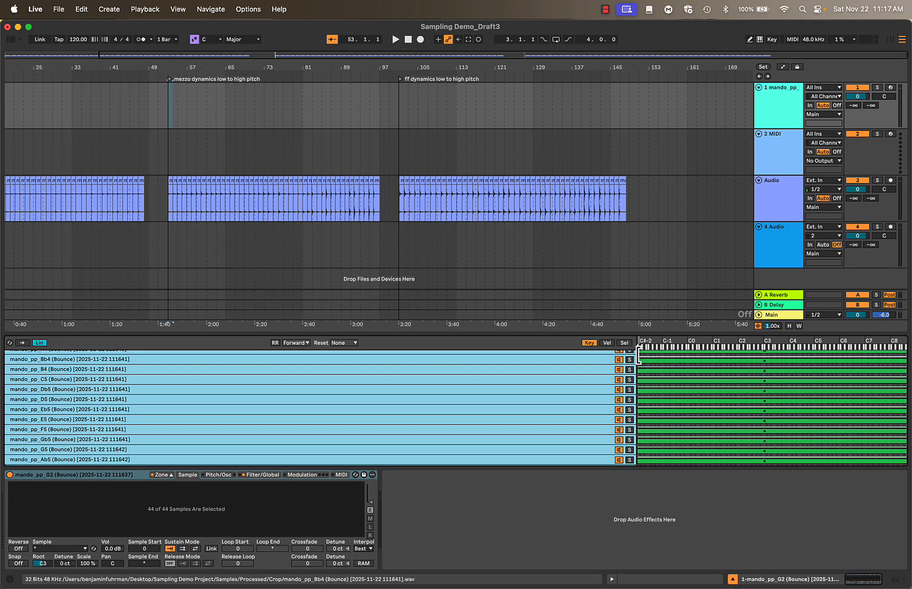
pyautogui.moveTo(639, 355); pyautogui.dragTo(755, 365)
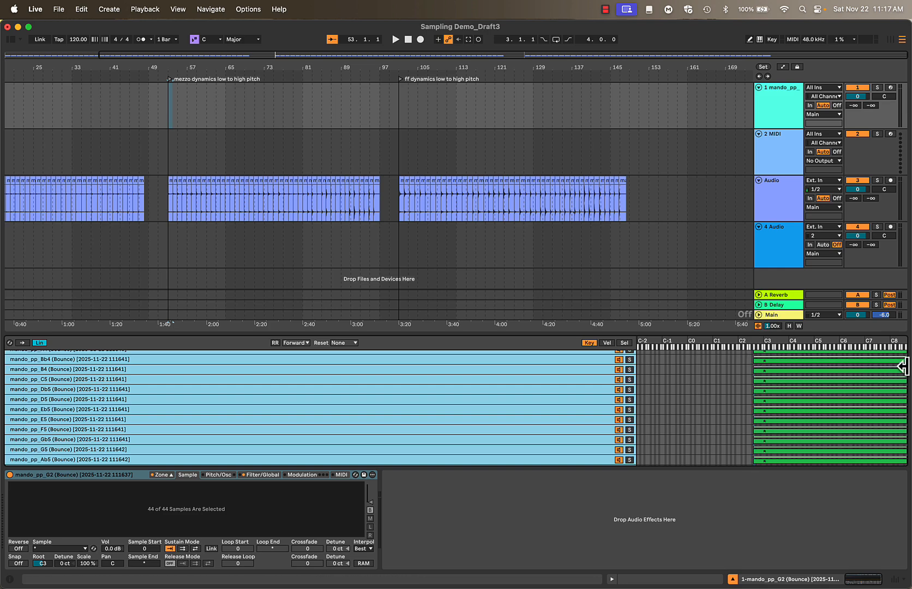
pyautogui.moveTo(903, 360); pyautogui.dragTo(841, 357)
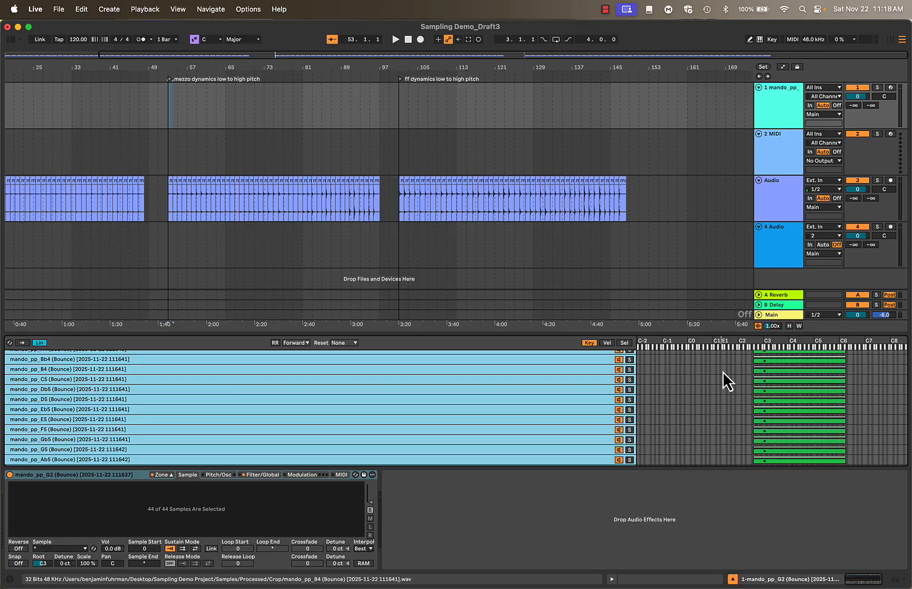
pyautogui.scroll(7, 729, 394)
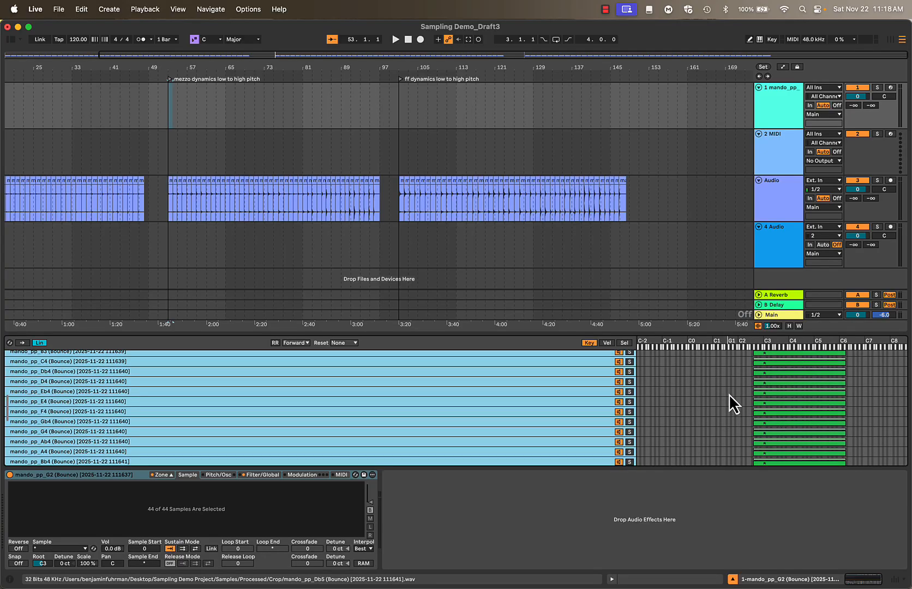
pyautogui.scroll(2, 729, 394)
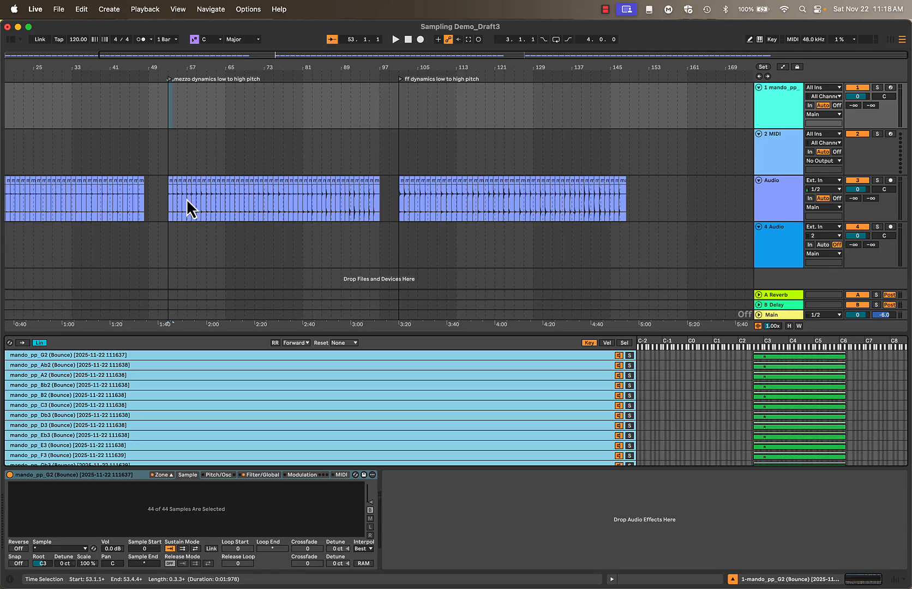
pyautogui.click(174, 183)
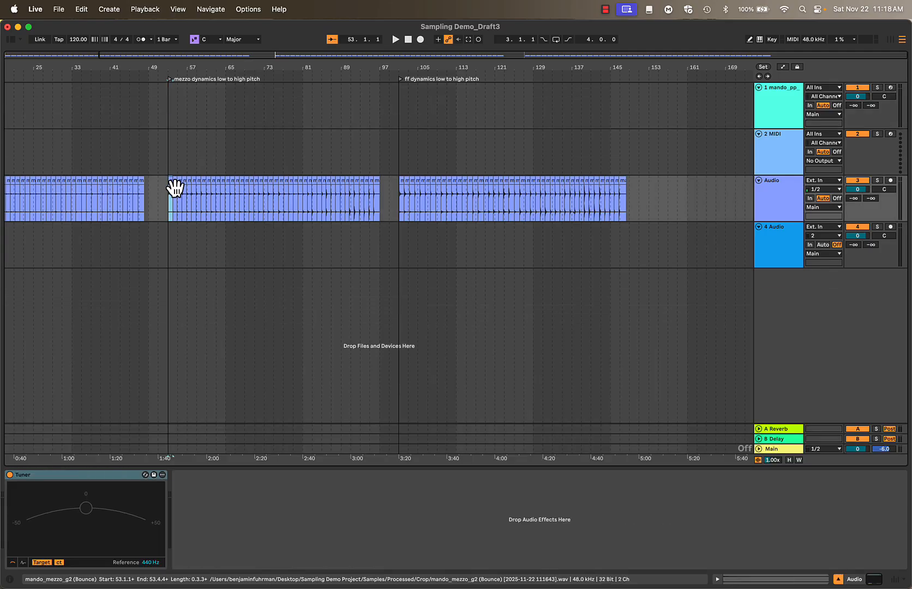
pyautogui.keyDown('shift'); pyautogui.click(382, 187); pyautogui.keyUp('shift')
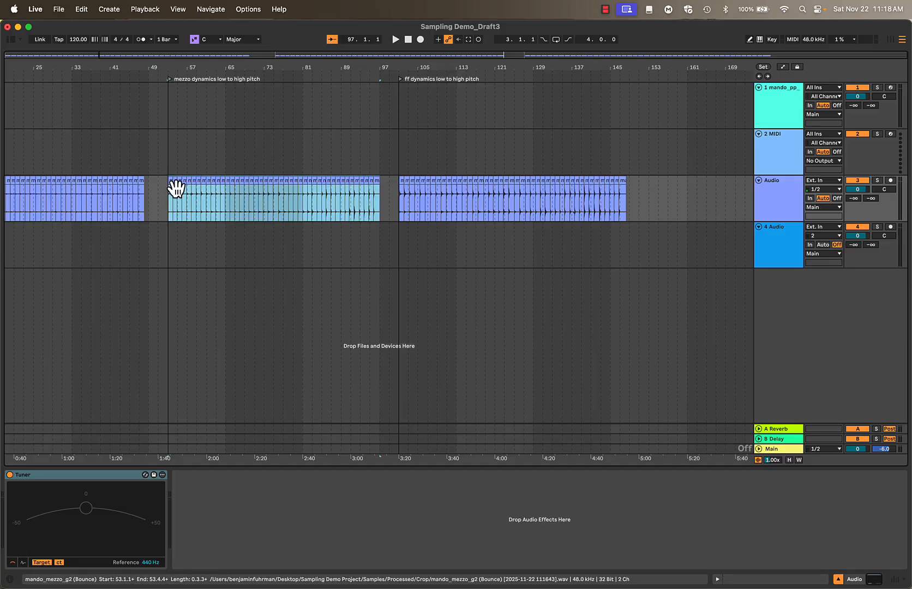
pyautogui.moveTo(176, 188); pyautogui.dragTo(349, 191)
pyautogui.press('Escape')
pyautogui.hscroll(-10, 349, 191)
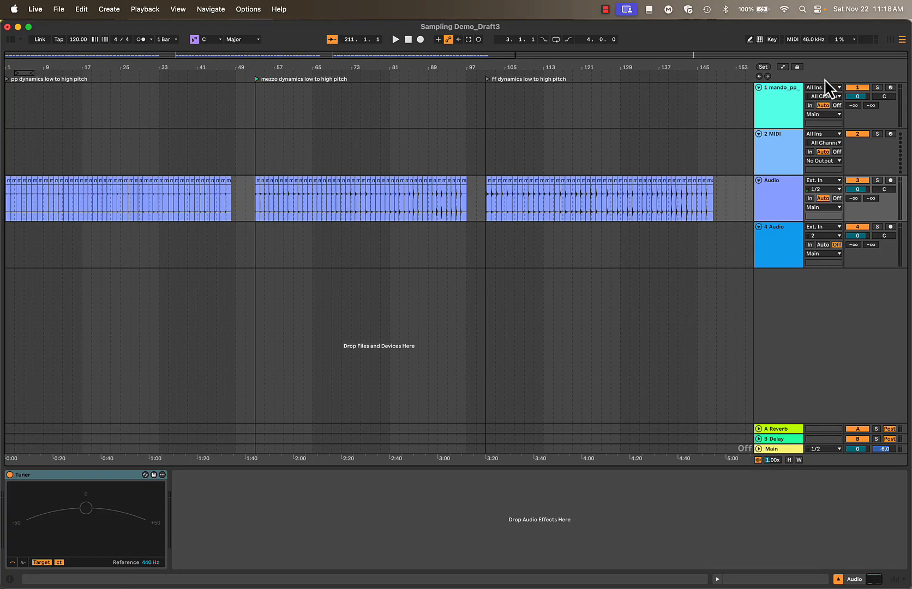
# Select all the mezzo slices, mando_mezzo_g2 through mando_mezzo_D5, on the Audio track and add them to Sampler's zone list below the pp samples
pyautogui.click(786, 117)
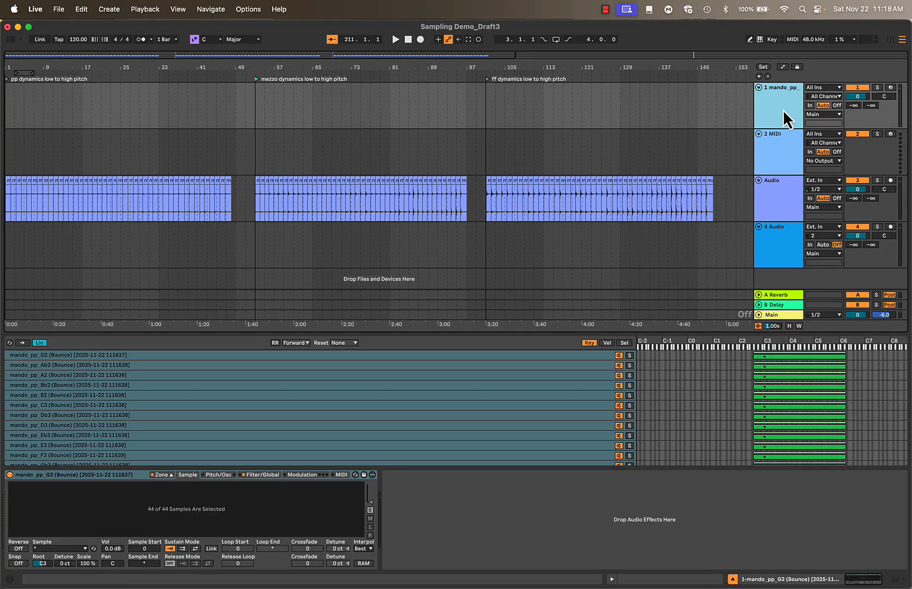
pyautogui.click(257, 180)
pyautogui.keyDown('shift'); pyautogui.click(460, 179); pyautogui.keyUp('shift')
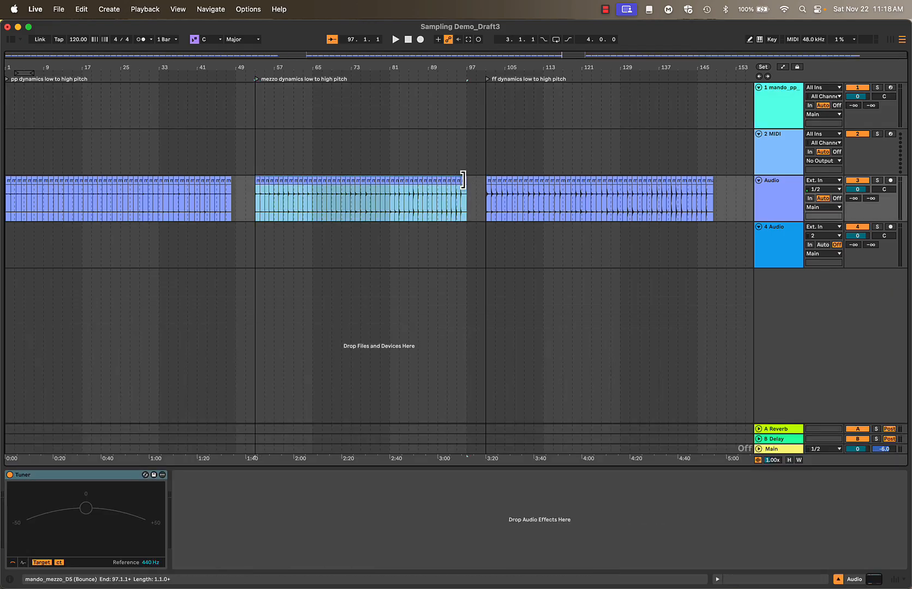
pyautogui.click(257, 181)
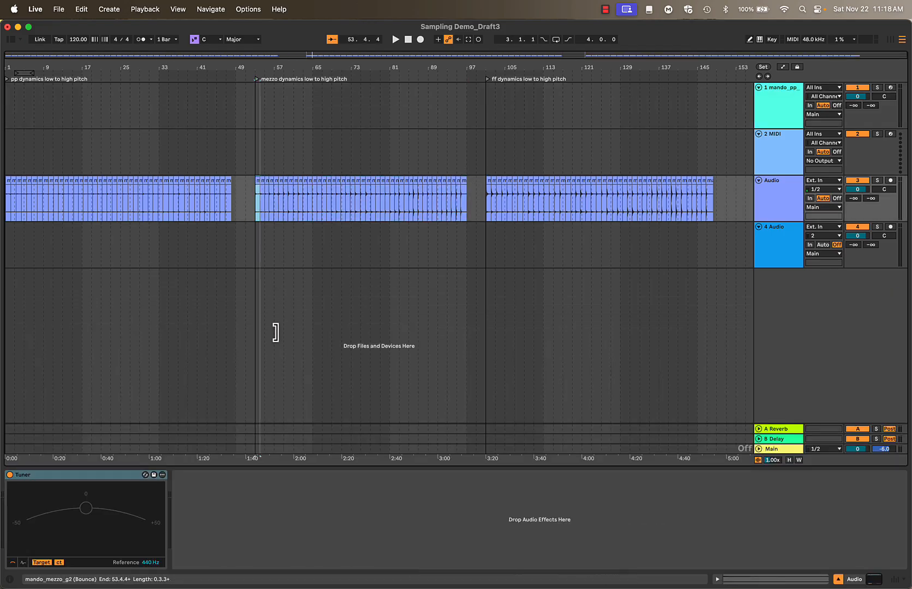
pyautogui.keyDown('shift'); pyautogui.click(467, 187); pyautogui.keyUp('shift')
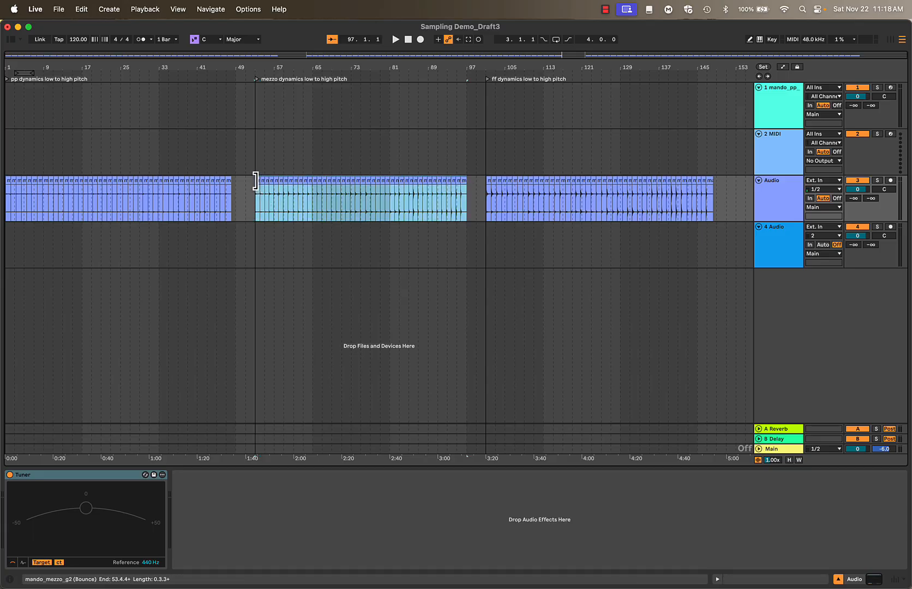
pyautogui.moveTo(261, 187); pyautogui.dragTo(427, 464)
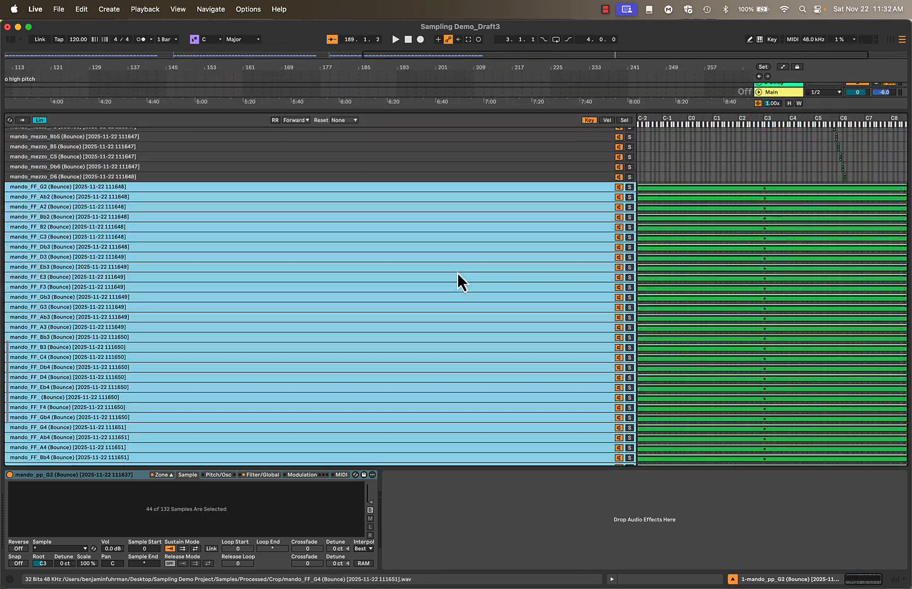
# Review the pp, mezzo and FF samples in the zone list, comparing how their zones are spread across the keyboard
pyautogui.scroll(-4, 458, 273)
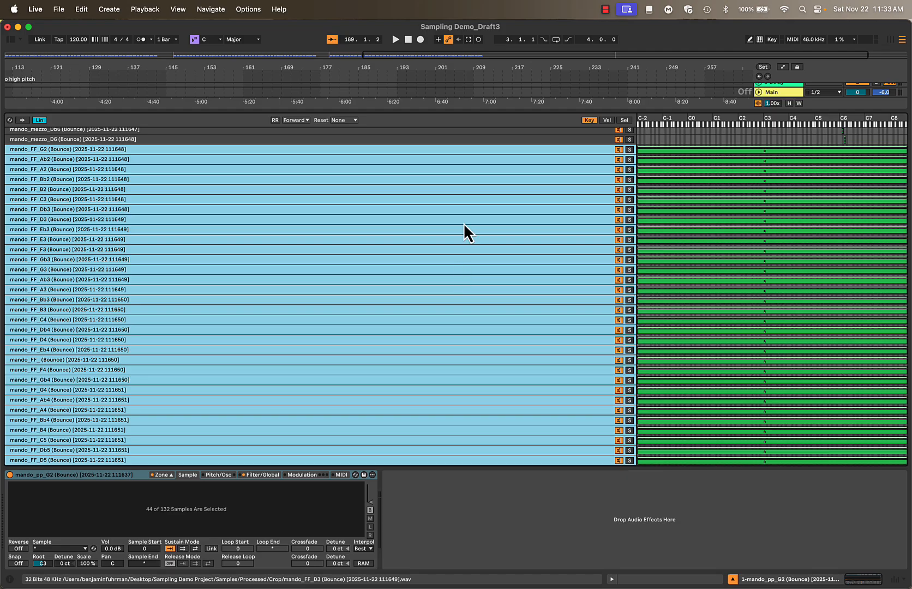
pyautogui.scroll(15, 463, 223)
pyautogui.scroll(6, 463, 223)
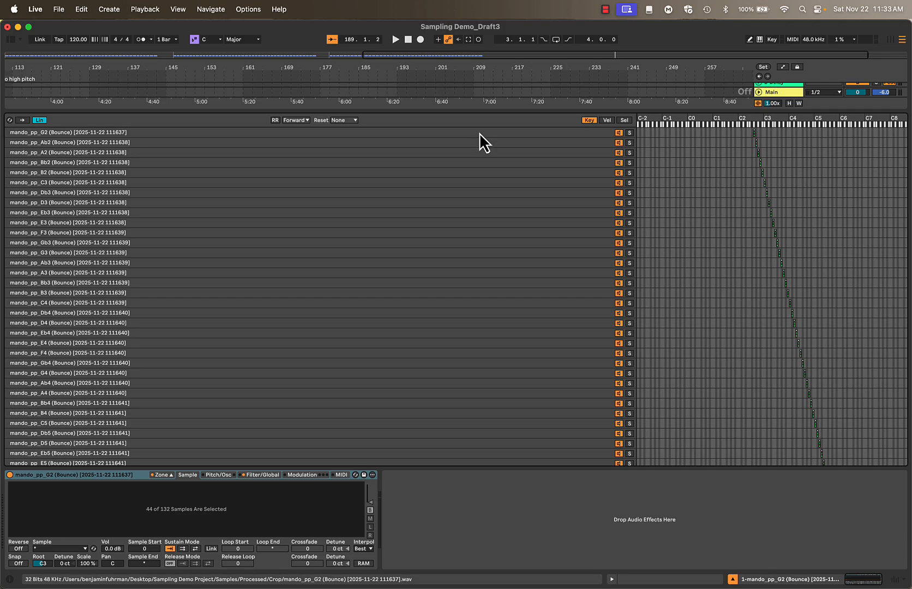
pyautogui.scroll(-9, 480, 134)
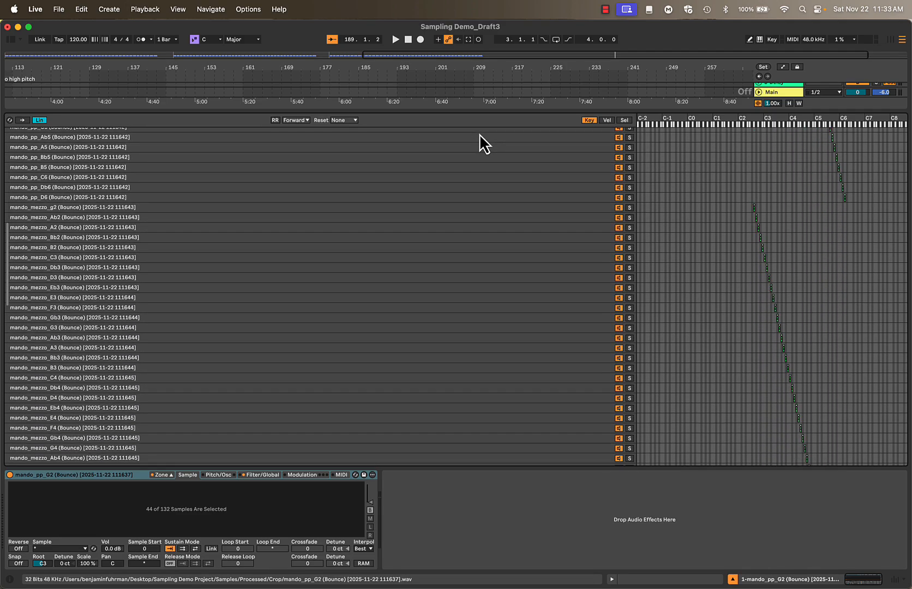
pyautogui.scroll(-2, 480, 134)
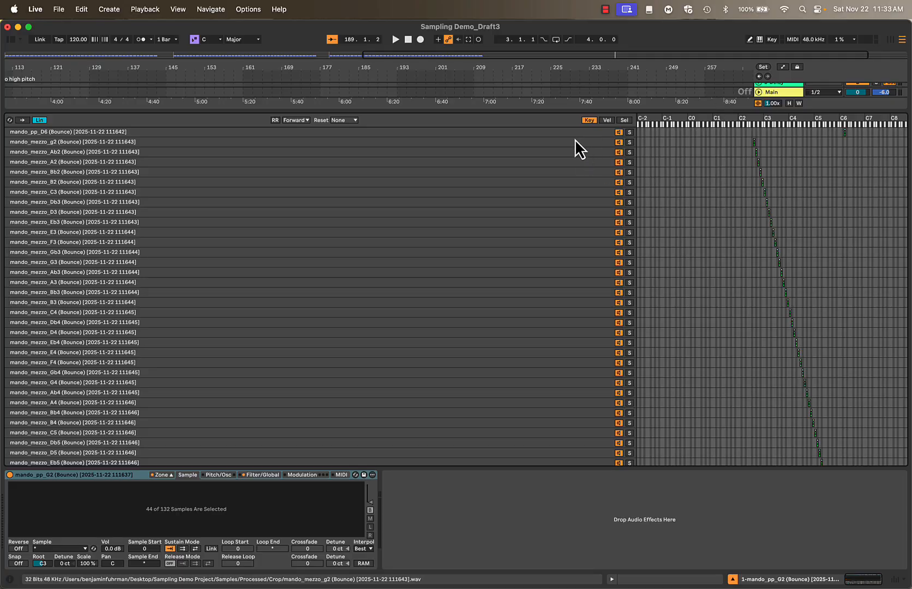
pyautogui.scroll(-10, 575, 139)
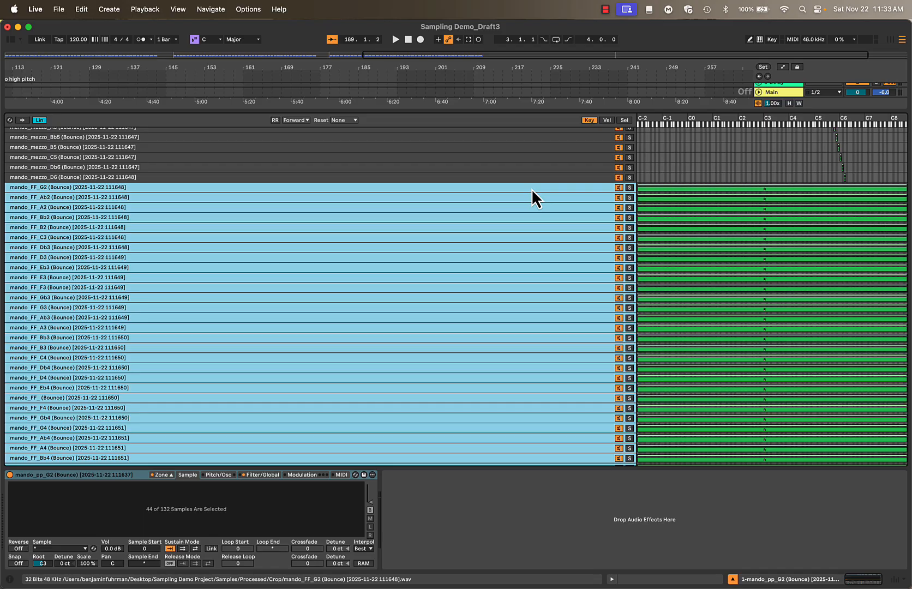
pyautogui.scroll(-4, 532, 190)
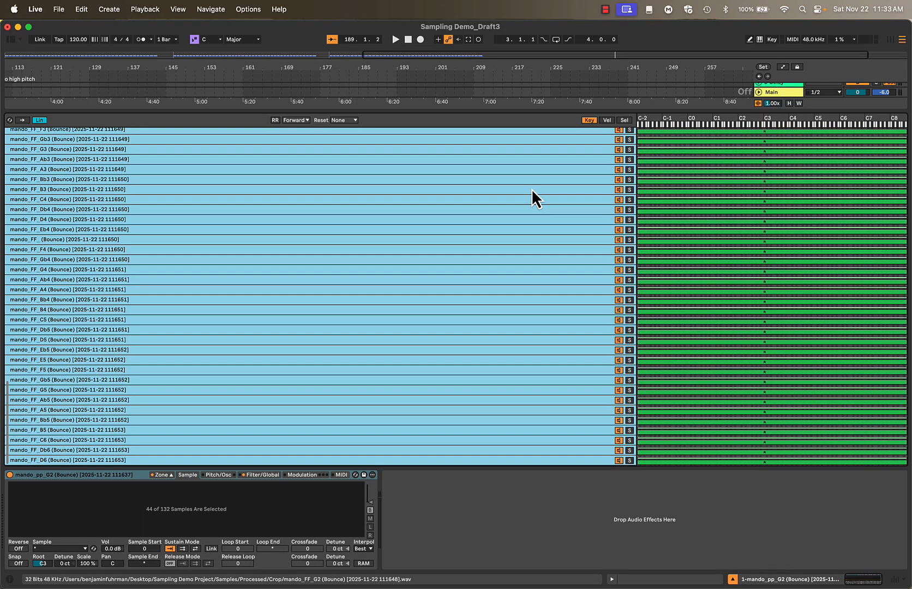
pyautogui.scroll(3, 529, 186)
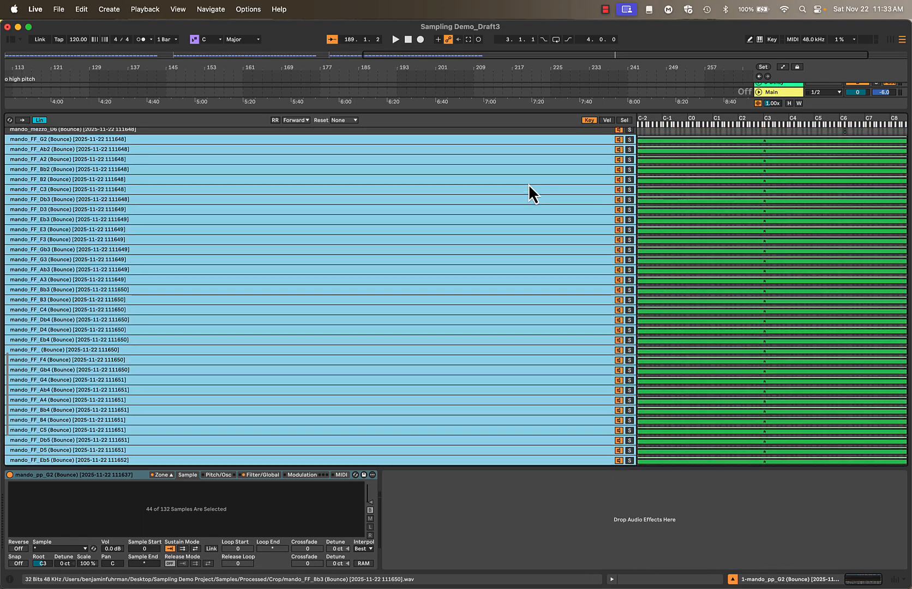
pyautogui.scroll(1, 528, 184)
pyautogui.scroll(-2, 528, 184)
pyautogui.scroll(1, 528, 184)
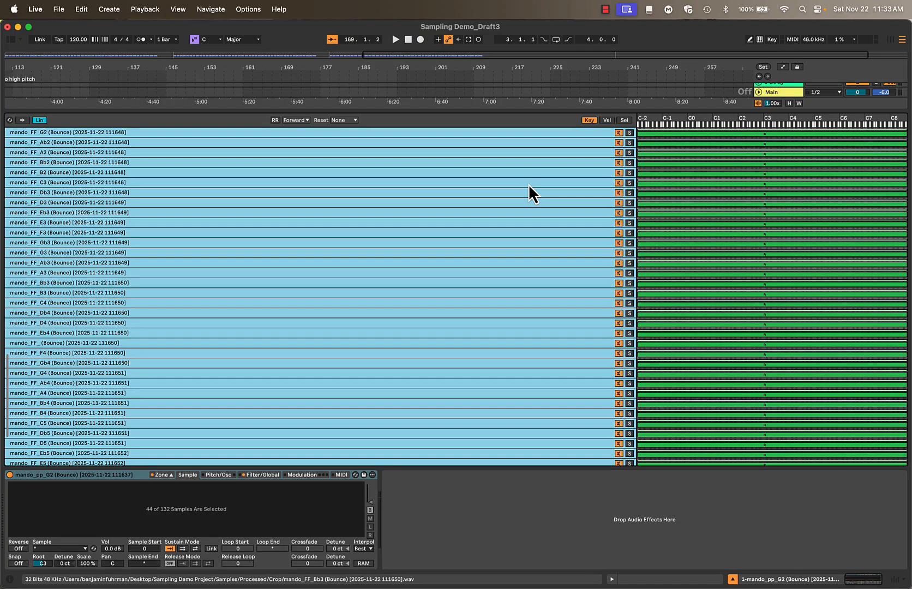
pyautogui.scroll(1, 528, 184)
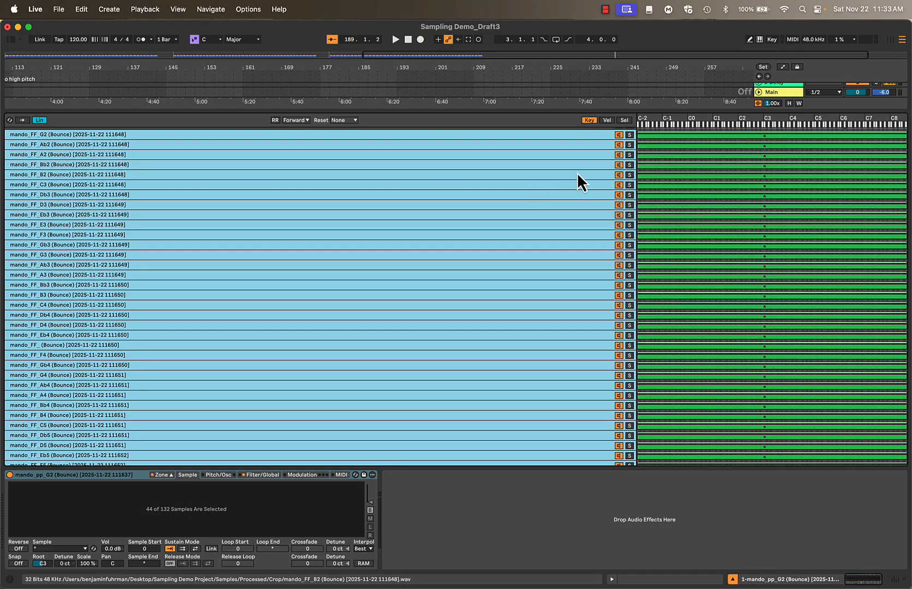
pyautogui.scroll(2, 507, 188)
pyautogui.scroll(1, 510, 180)
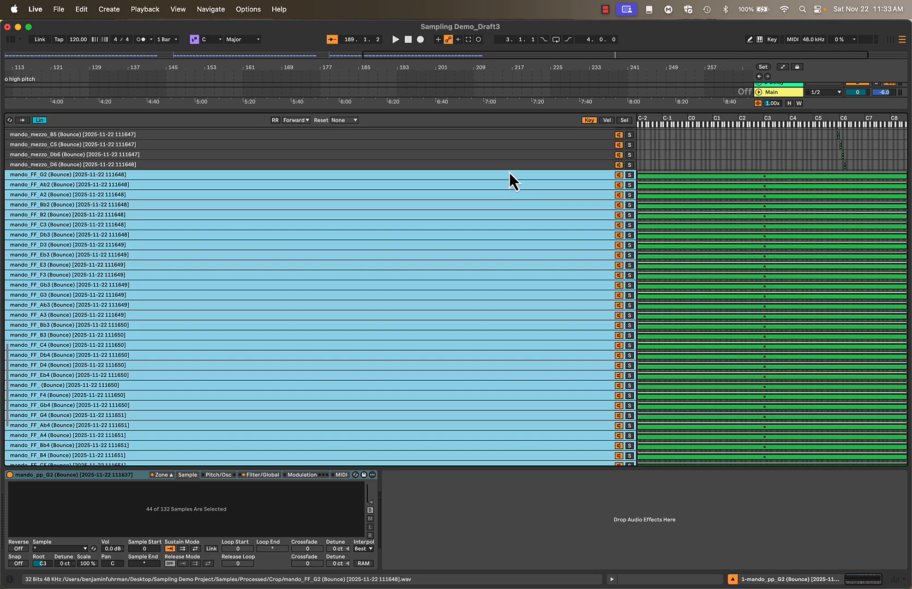
# Select all FF zones, from mando_FF_G2 through mando_FF_D6, and set their root key to G2
pyautogui.click(511, 174)
pyautogui.scroll(-3, 511, 175)
pyautogui.scroll(-5, 511, 175)
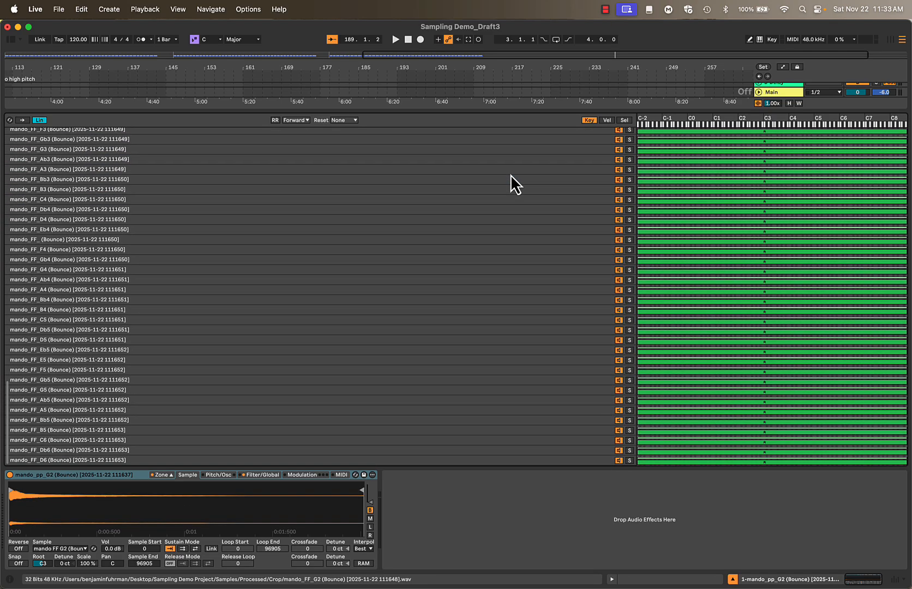
pyautogui.keyDown('shift'); pyautogui.click(500, 461); pyautogui.keyUp('shift')
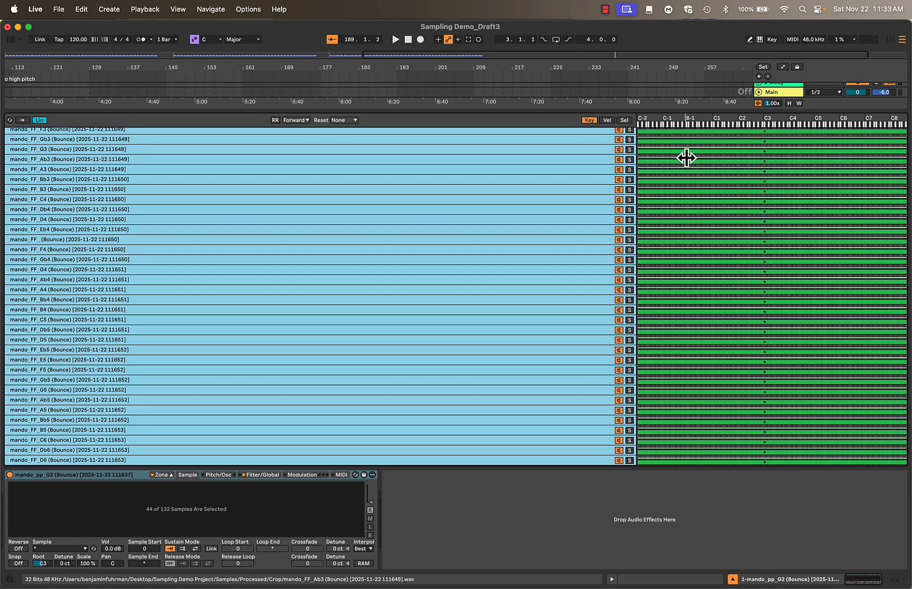
pyautogui.keyDown('shift'); pyautogui.rightClick(753, 132); pyautogui.keyUp('shift')
# Narrow the key ranges of all selected FF zones to the single note G2
pyautogui.scroll(5, 607, 169)
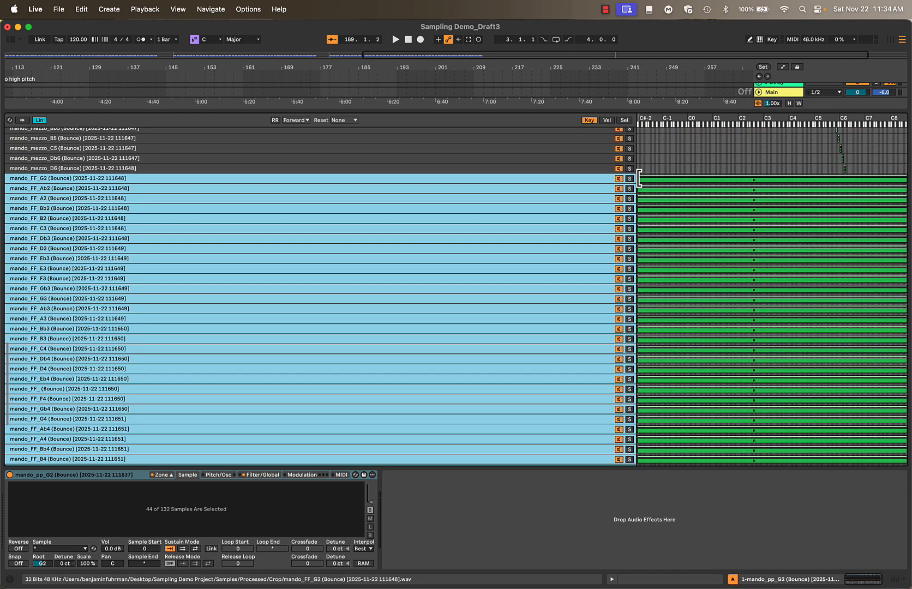
pyautogui.moveTo(636, 180); pyautogui.dragTo(754, 190)
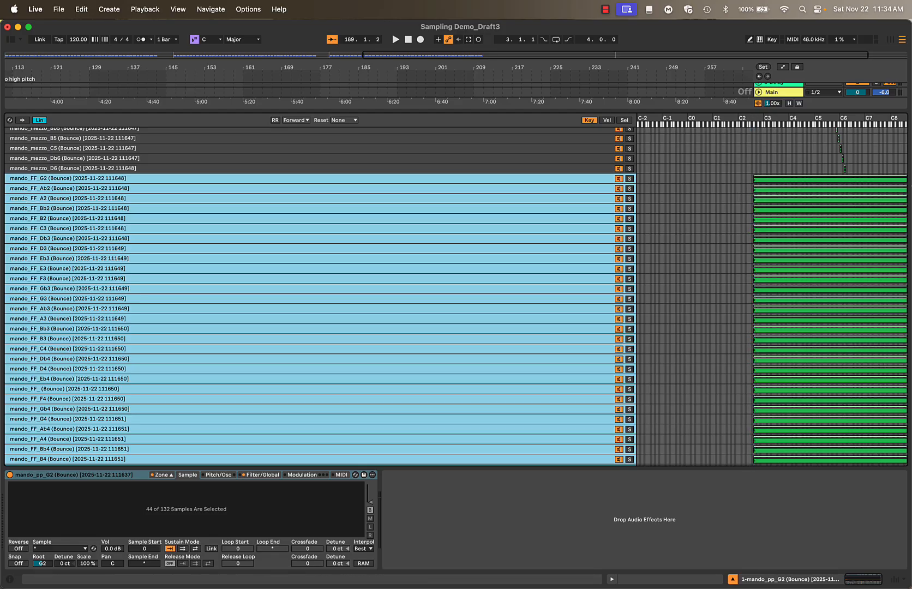
pyautogui.moveTo(902, 182); pyautogui.dragTo(753, 200)
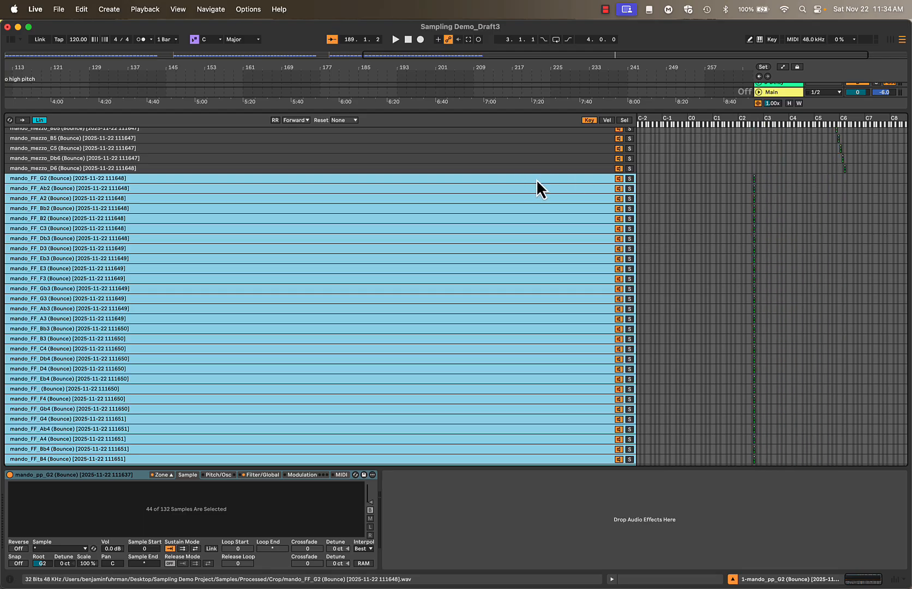
# Keep mando_FF_G2 in place and shift the following FF zones up by semitones, placing Ab2 on G#2, A2 on A2 and Bb2 on A#2
pyautogui.scroll(-2, 537, 179)
pyautogui.scroll(2, 537, 179)
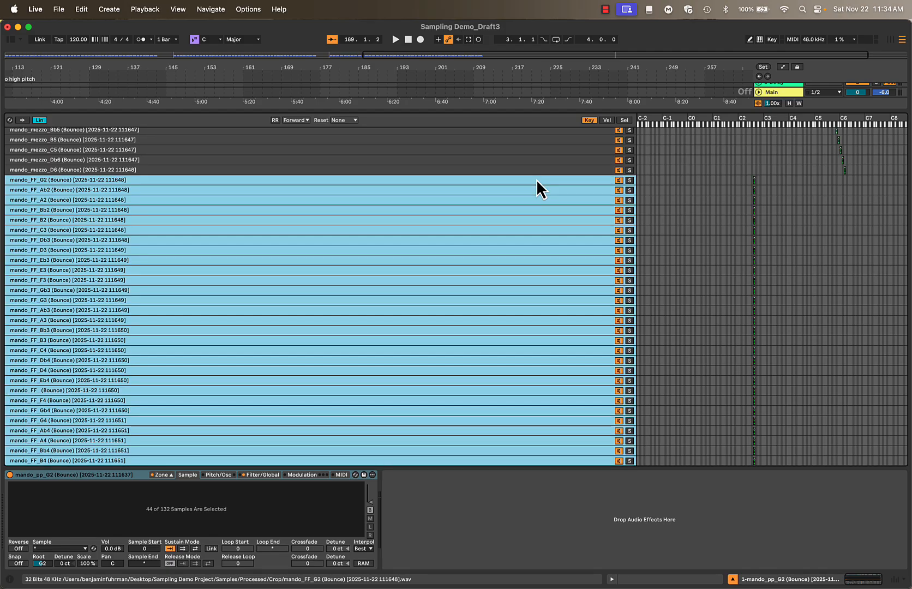
pyautogui.keyDown('super'); pyautogui.click(536, 179); pyautogui.keyUp('super')
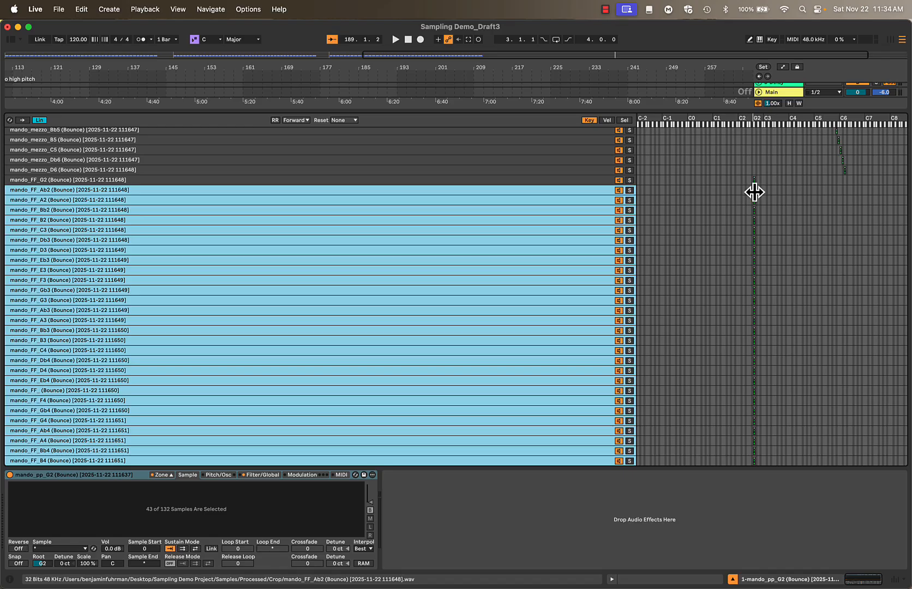
pyautogui.moveTo(755, 192); pyautogui.dragTo(756, 192)
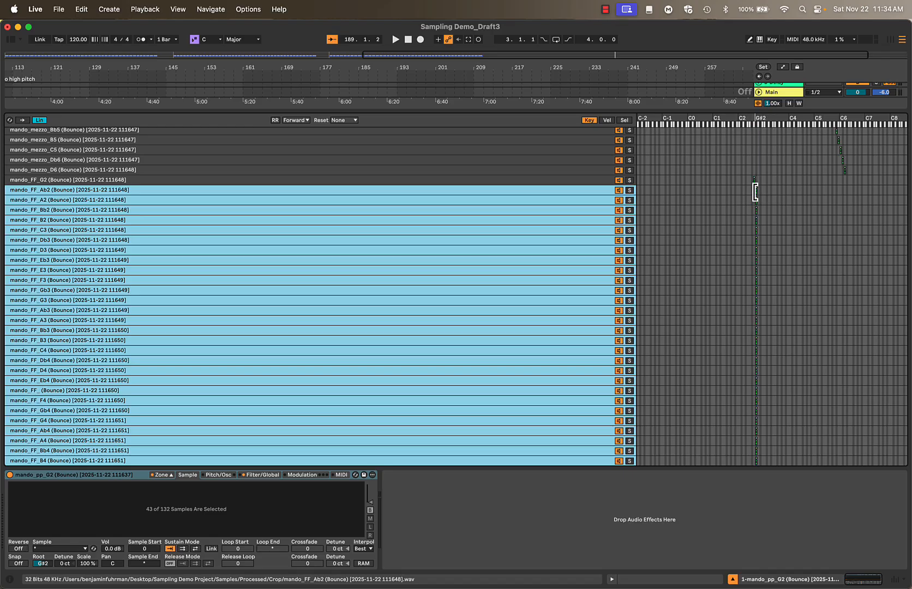
pyautogui.keyDown('super'); pyautogui.click(589, 193); pyautogui.keyUp('super')
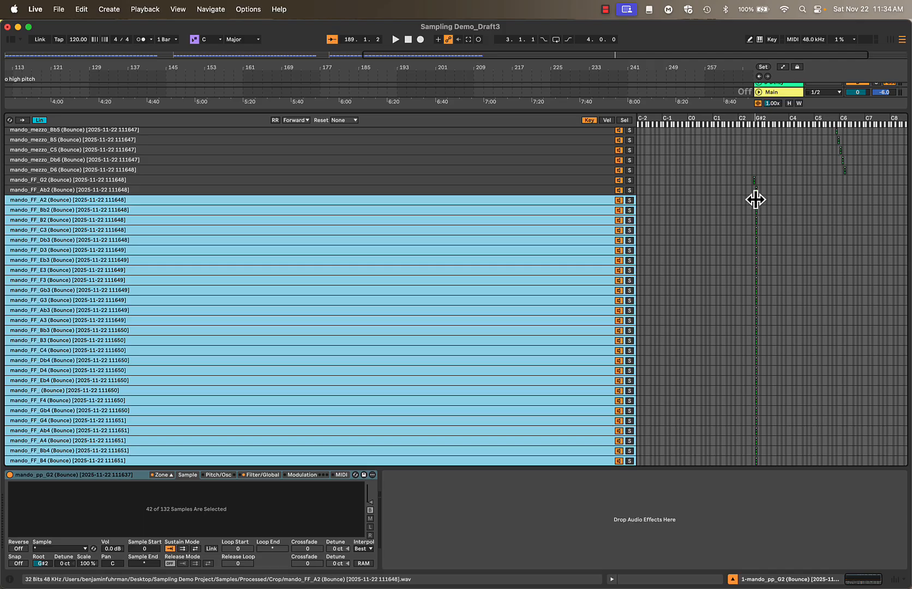
pyautogui.moveTo(756, 199); pyautogui.dragTo(757, 201)
pyautogui.keyDown('super'); pyautogui.click(592, 200); pyautogui.keyUp('super')
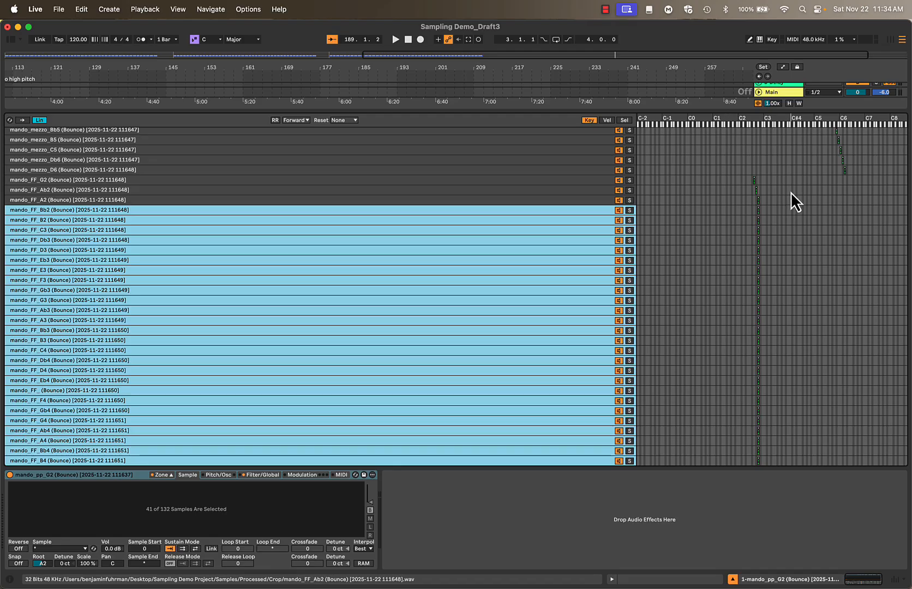
pyautogui.moveTo(757, 212); pyautogui.dragTo(760, 212)
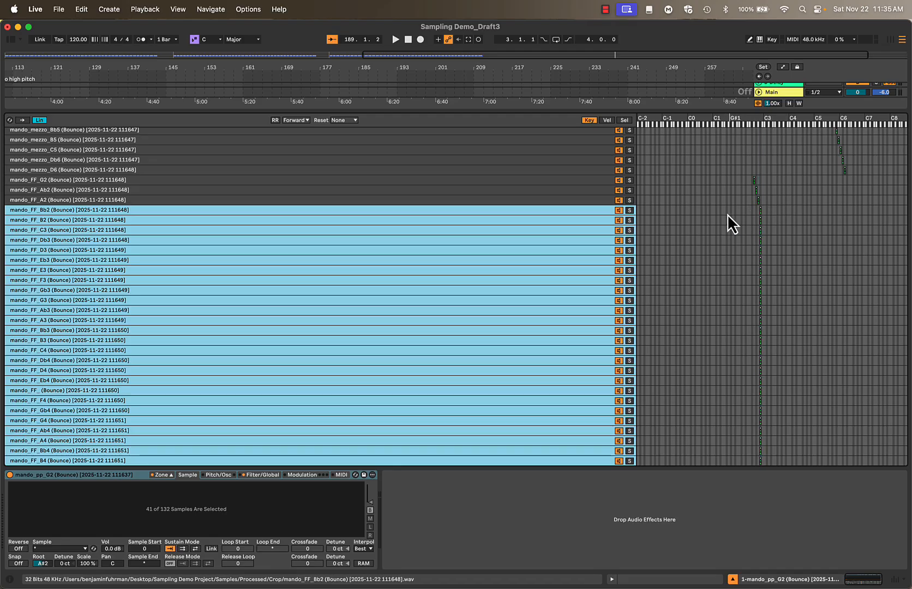
# Continue staggering the remaining FF zones by semitones, placing the B2, C3 and Db3 samples on B2, C3 and C#3
pyautogui.keyDown('super'); pyautogui.click(600, 210); pyautogui.keyUp('super')
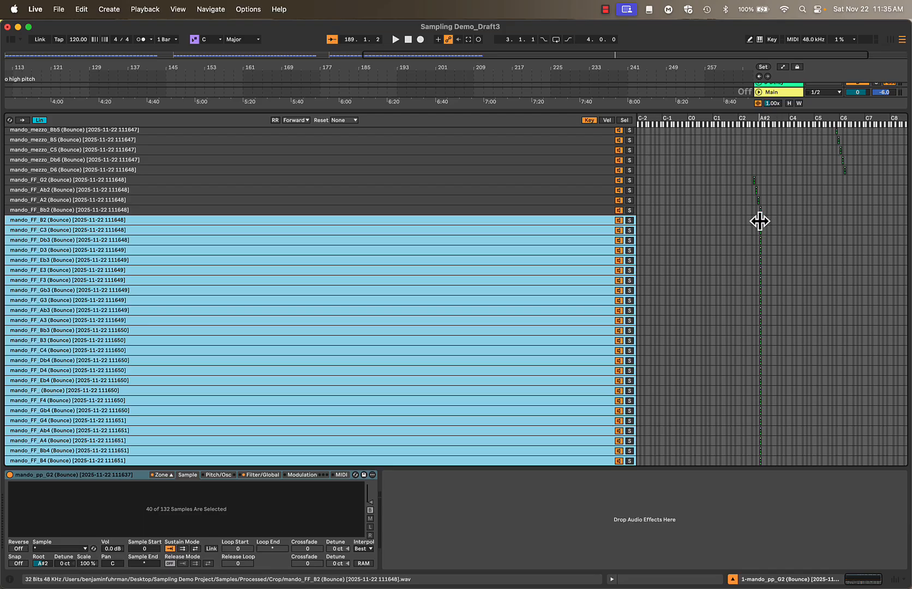
pyautogui.moveTo(759, 221); pyautogui.dragTo(761, 221)
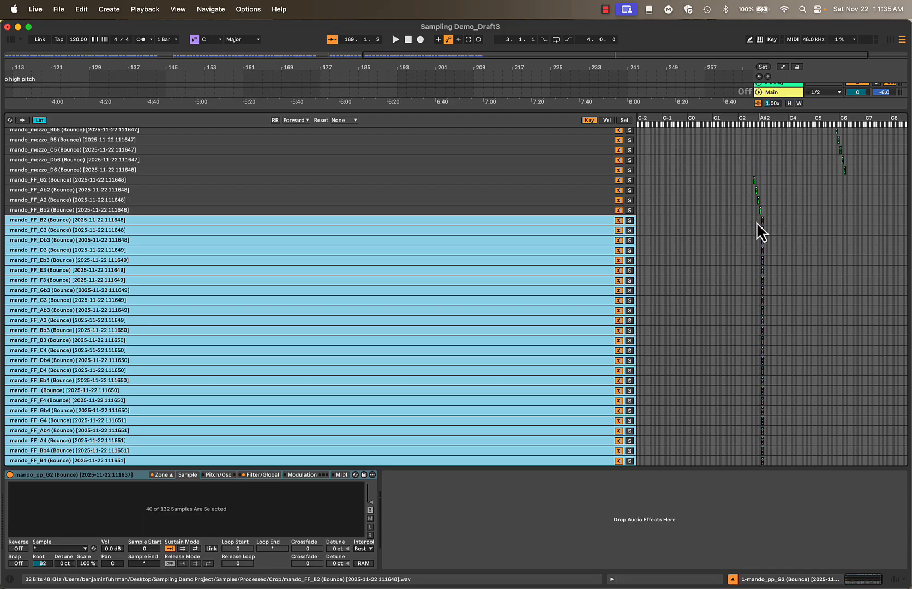
pyautogui.keyDown('super'); pyautogui.click(601, 223); pyautogui.keyUp('super')
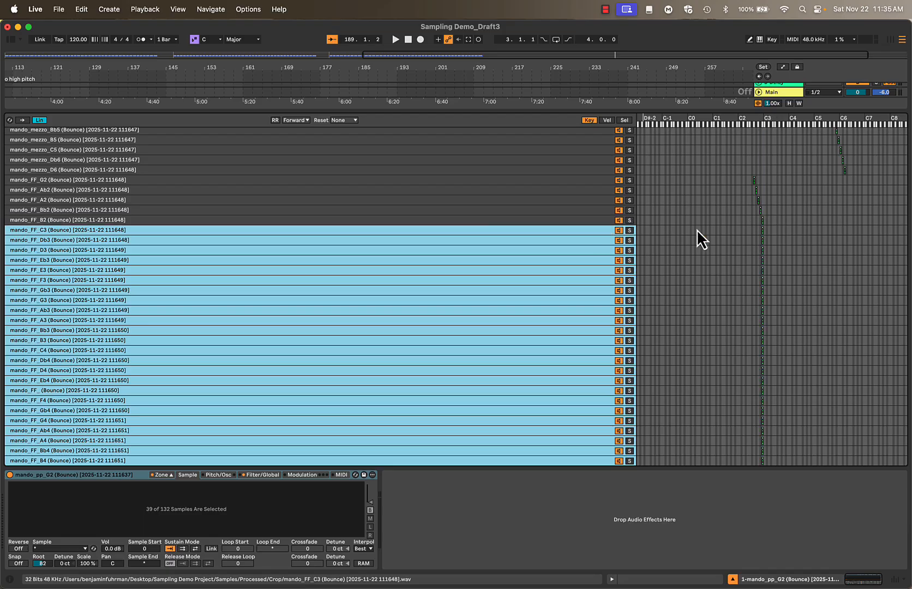
pyautogui.moveTo(761, 233); pyautogui.dragTo(764, 232)
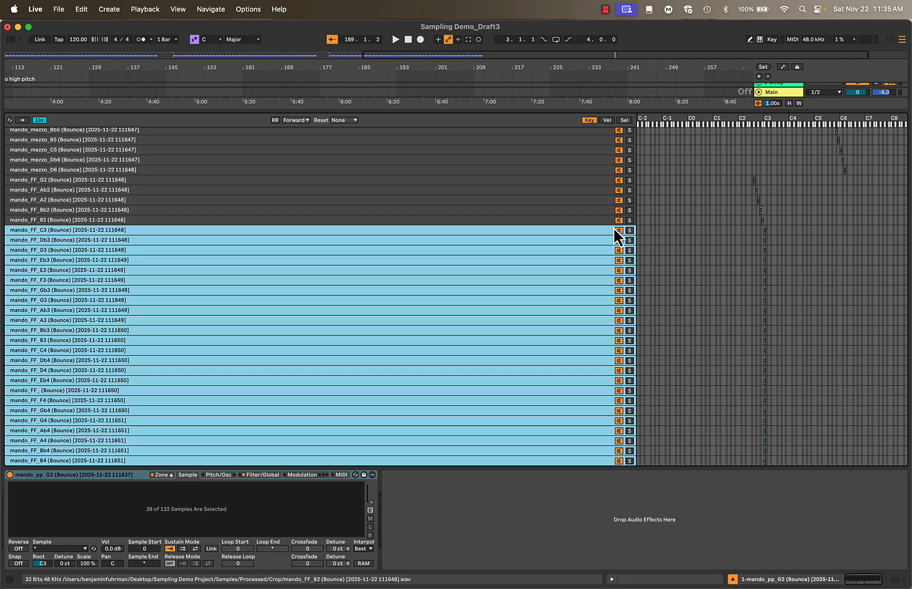
pyautogui.keyDown('super'); pyautogui.click(585, 230); pyautogui.keyUp('super')
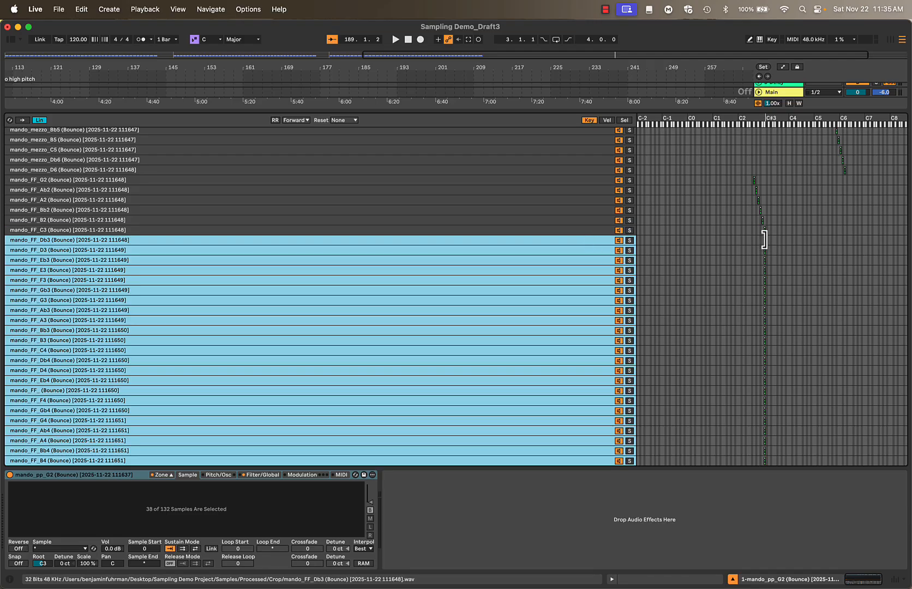
pyautogui.moveTo(764, 241); pyautogui.dragTo(766, 241)
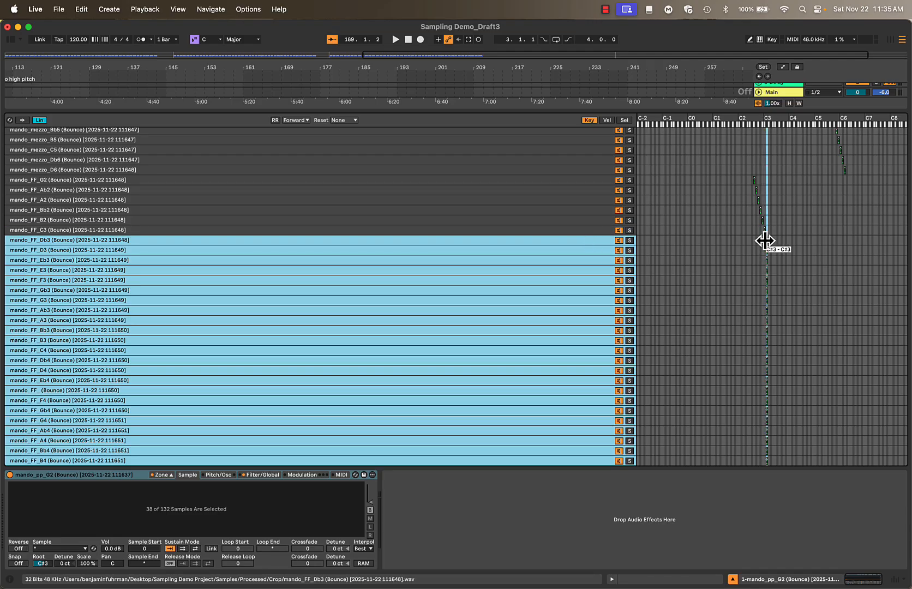
# Shift the remaining FF zones up by further semitones, placing the D3, Eb3 and E3 samples on D3, D#3 and E3
pyautogui.keyDown('super'); pyautogui.click(600, 240); pyautogui.keyUp('super')
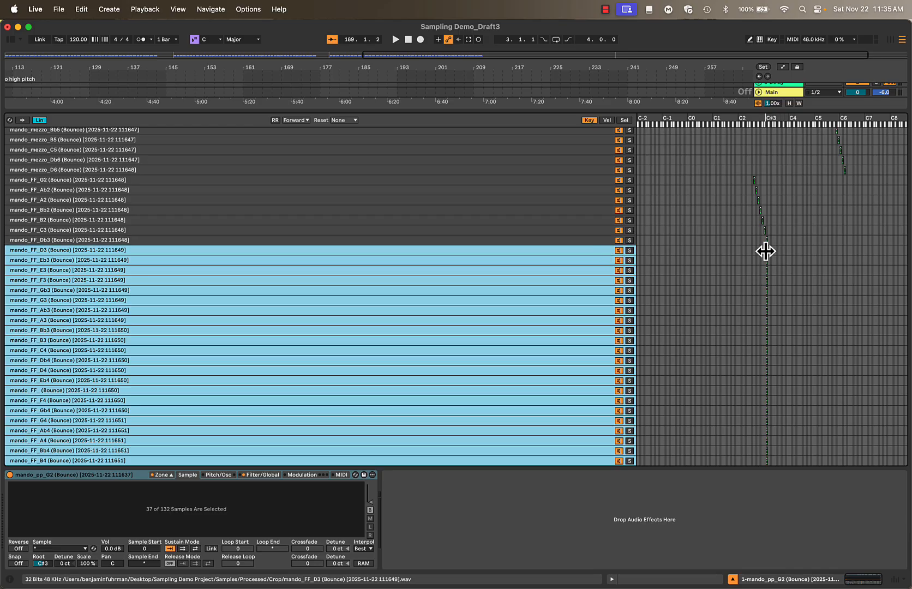
pyautogui.moveTo(766, 250); pyautogui.dragTo(767, 251)
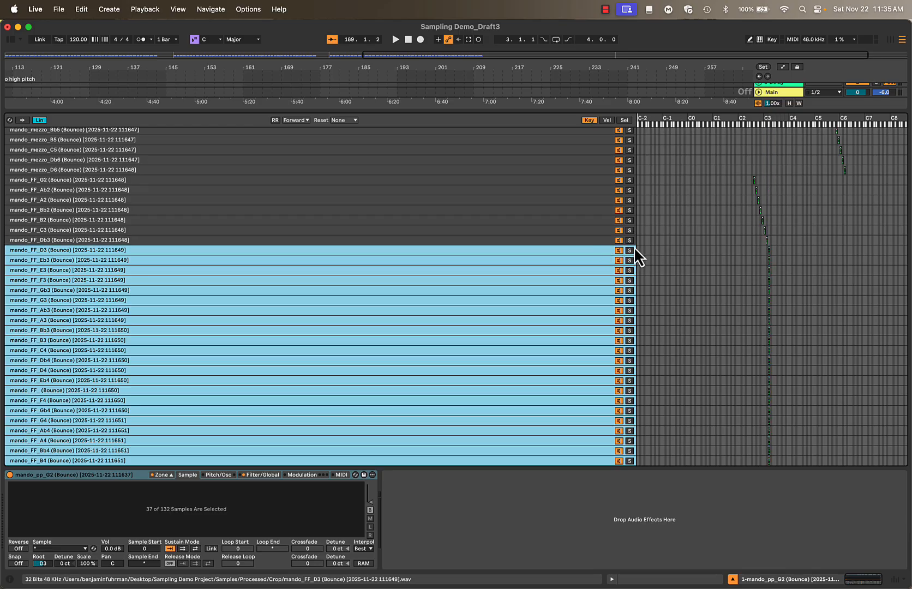
pyautogui.keyDown('super'); pyautogui.click(604, 252); pyautogui.keyUp('super')
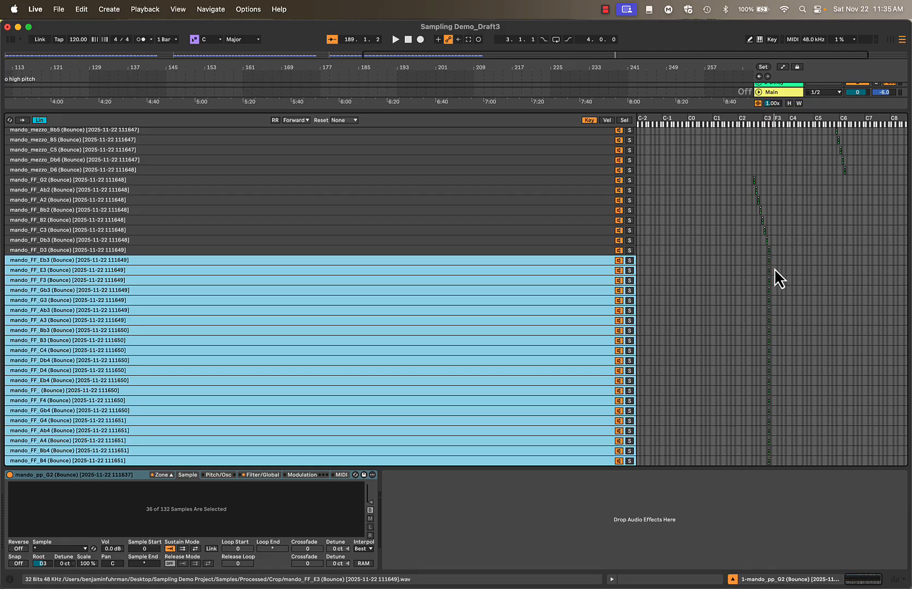
pyautogui.moveTo(768, 262); pyautogui.dragTo(772, 262)
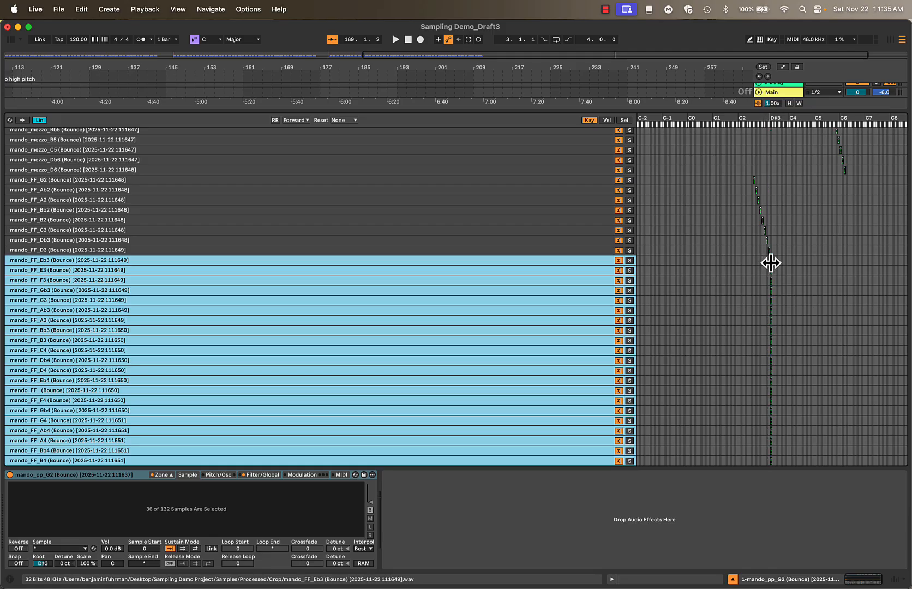
pyautogui.keyDown('super'); pyautogui.click(597, 261); pyautogui.keyUp('super')
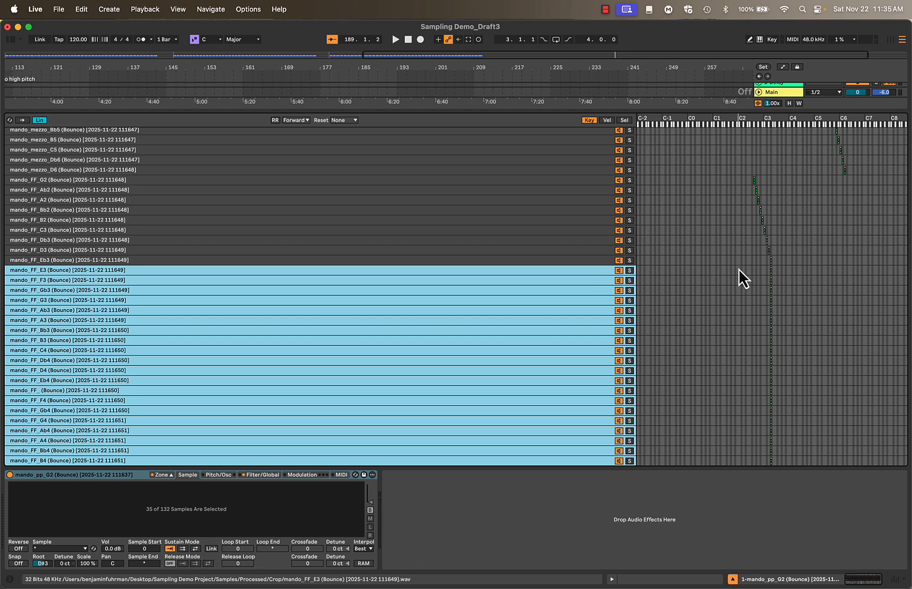
pyautogui.moveTo(771, 272); pyautogui.dragTo(774, 271)
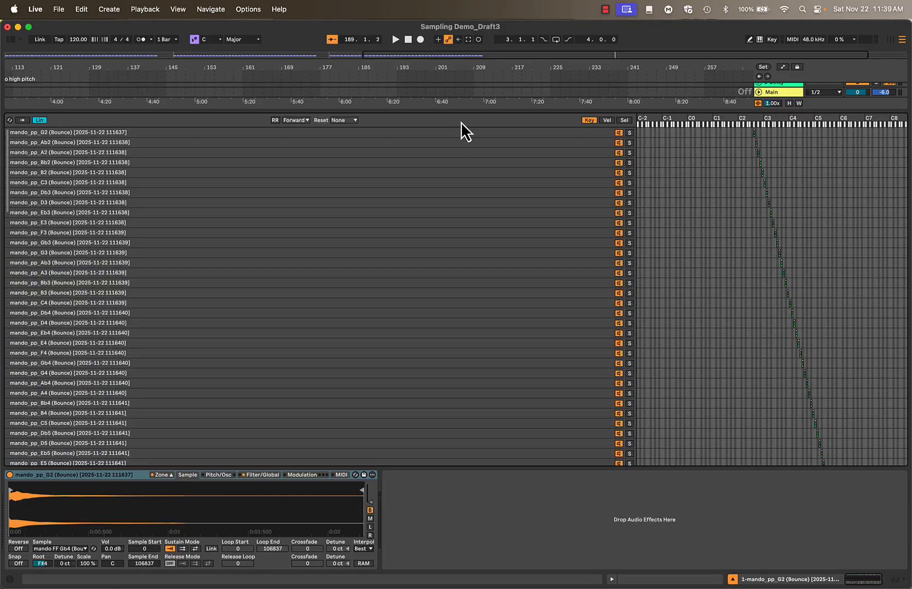
# Review the single-note key zones of the pp, mezzo and FF samples throughout the zone list
pyautogui.click(462, 136)
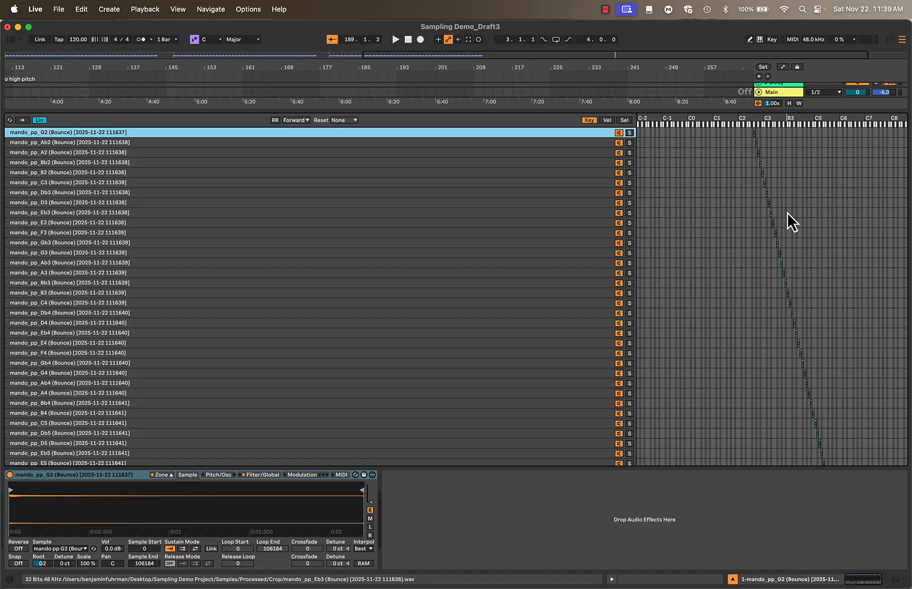
pyautogui.scroll(-3, 786, 300)
pyautogui.scroll(-10, 785, 299)
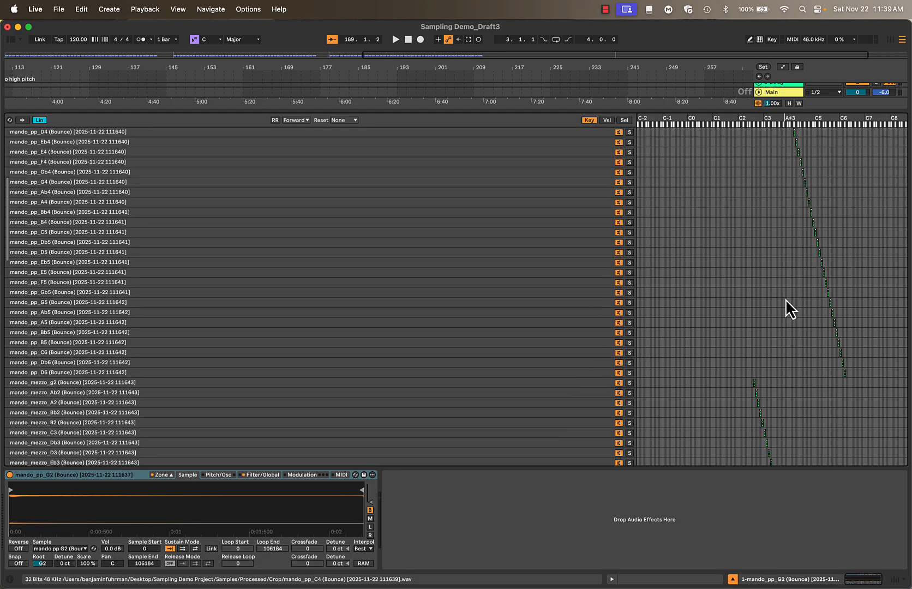
pyautogui.scroll(-8, 785, 300)
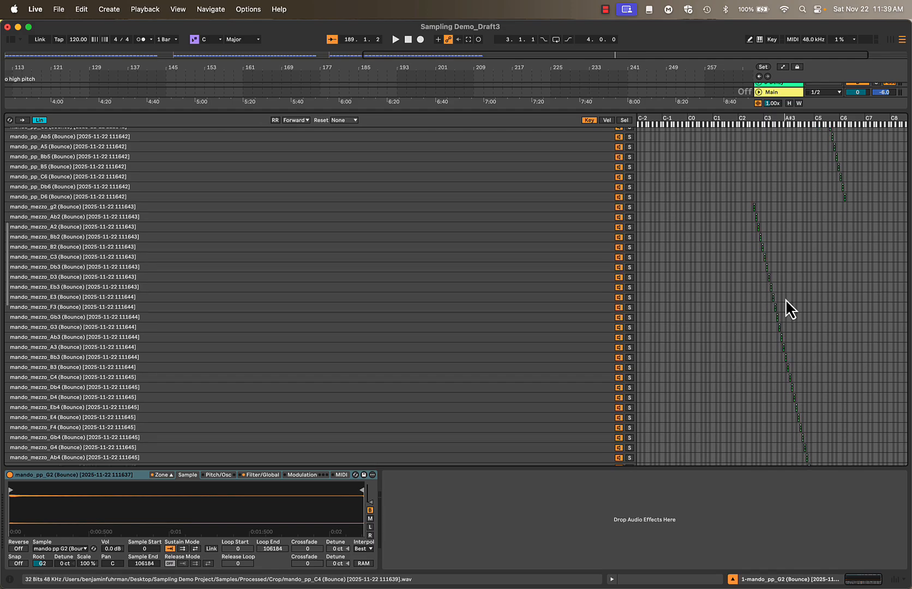
pyautogui.scroll(-10, 785, 300)
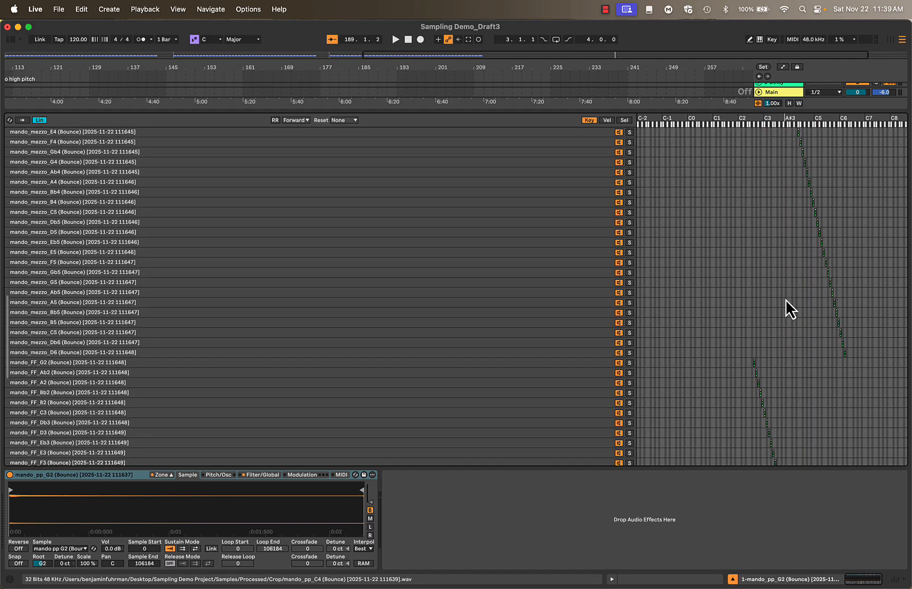
pyautogui.scroll(-3, 787, 300)
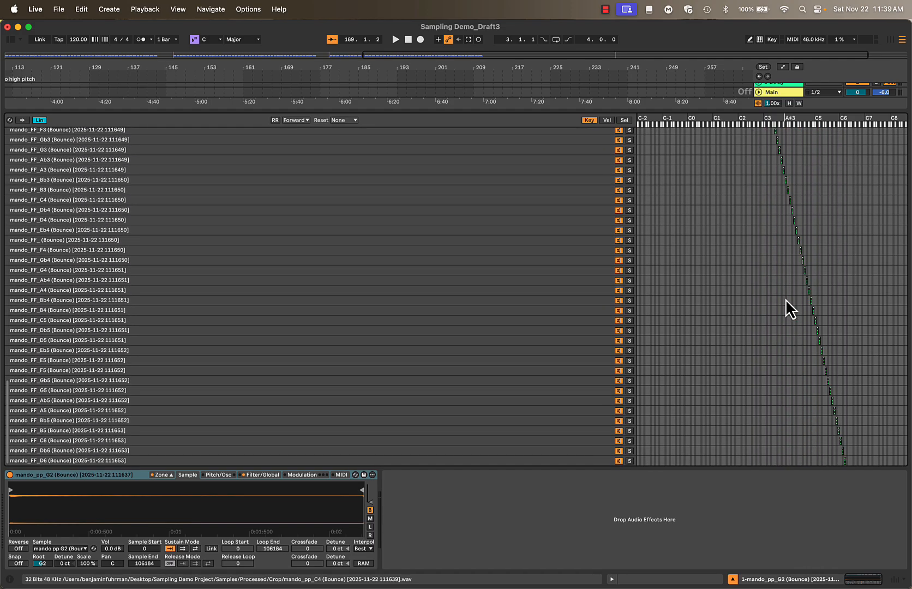
pyautogui.scroll(20, 785, 299)
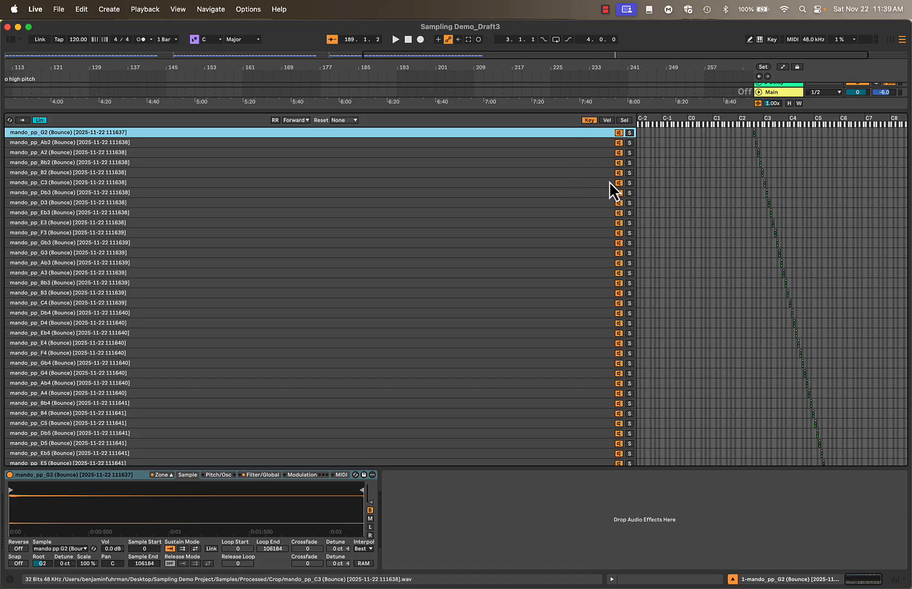
# Arm the Sampler track for recording in Session View and reopen the zone editor at an enlarged height
pyautogui.press('Tab')
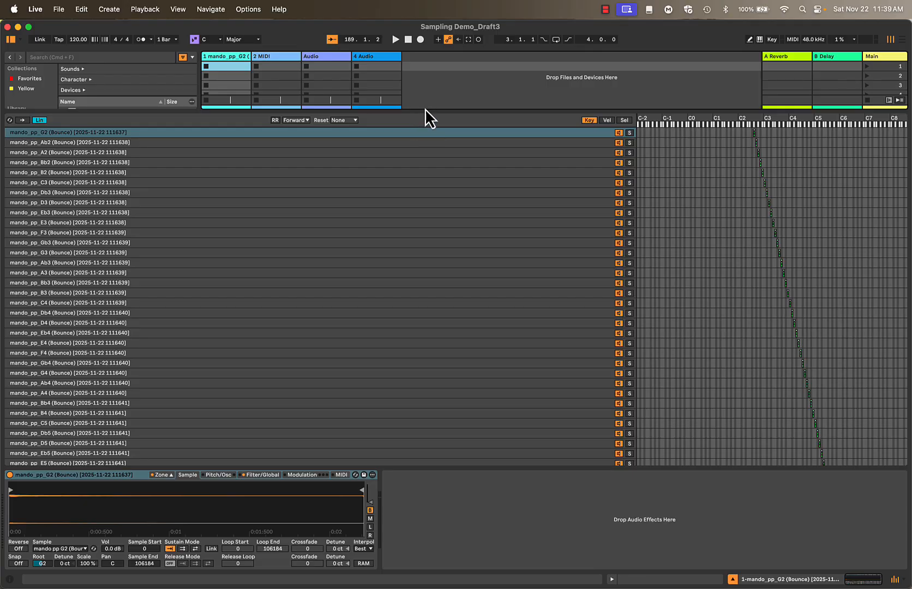
pyautogui.moveTo(424, 109); pyautogui.dragTo(367, 445)
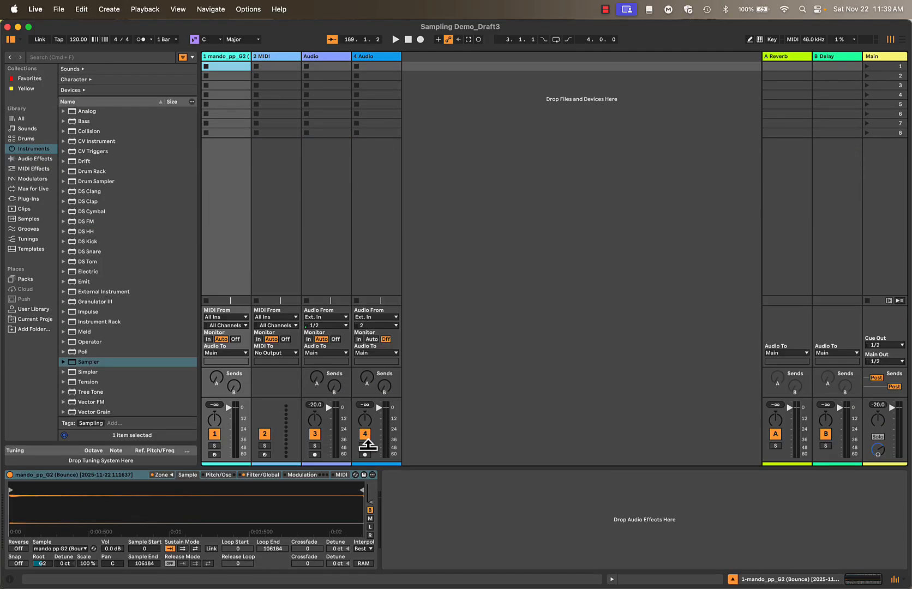
pyautogui.click(215, 455)
pyautogui.click(163, 474)
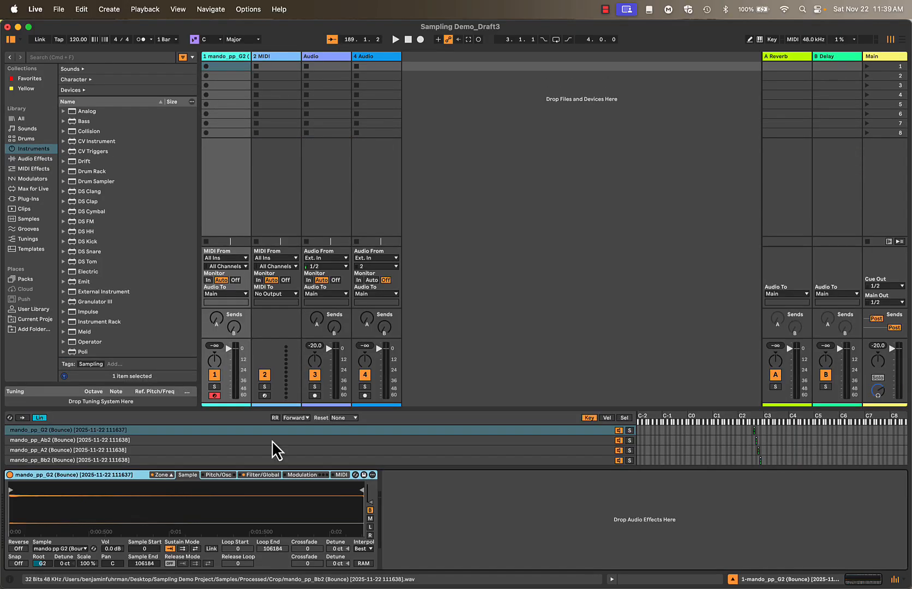
pyautogui.moveTo(510, 408); pyautogui.dragTo(500, 183)
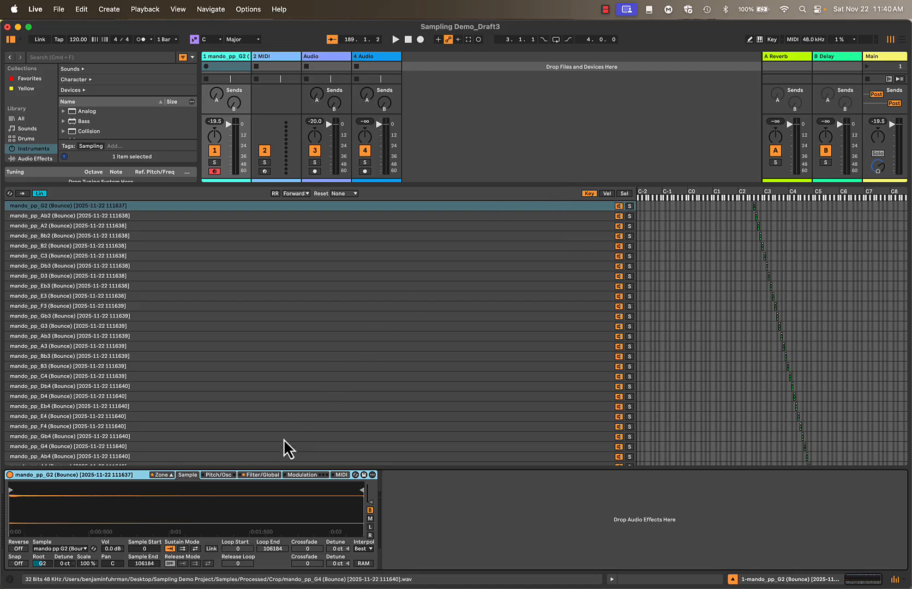
# Display the velocity zones and limit all the pp samples, G2 through D6, to velocities from 1 to about 42
pyautogui.click(607, 193)
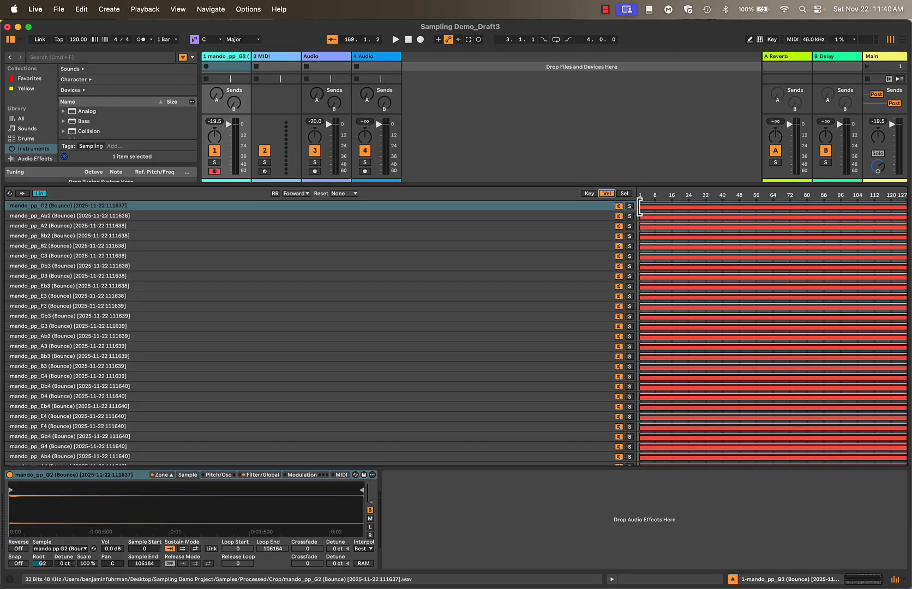
pyautogui.scroll(-20, 516, 219)
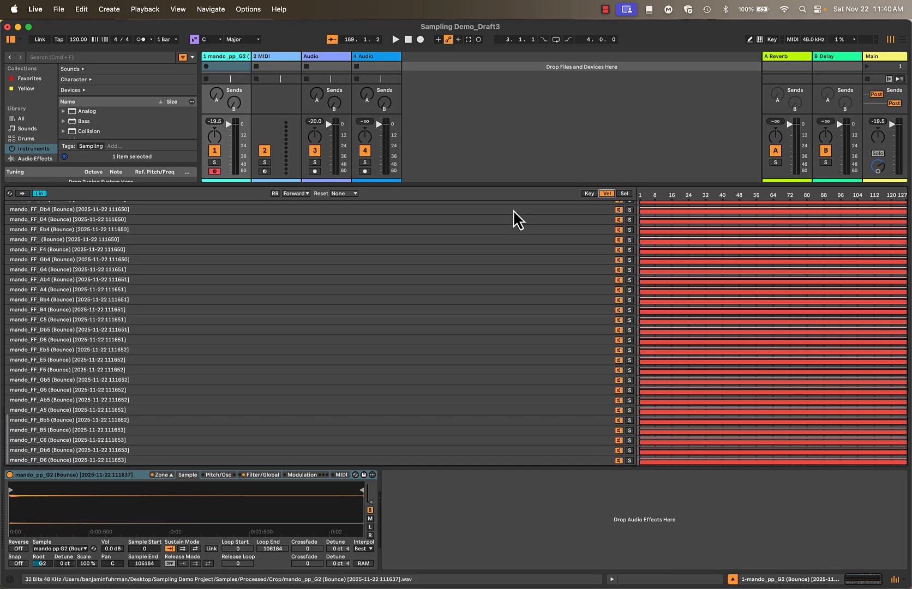
pyautogui.scroll(15, 591, 306)
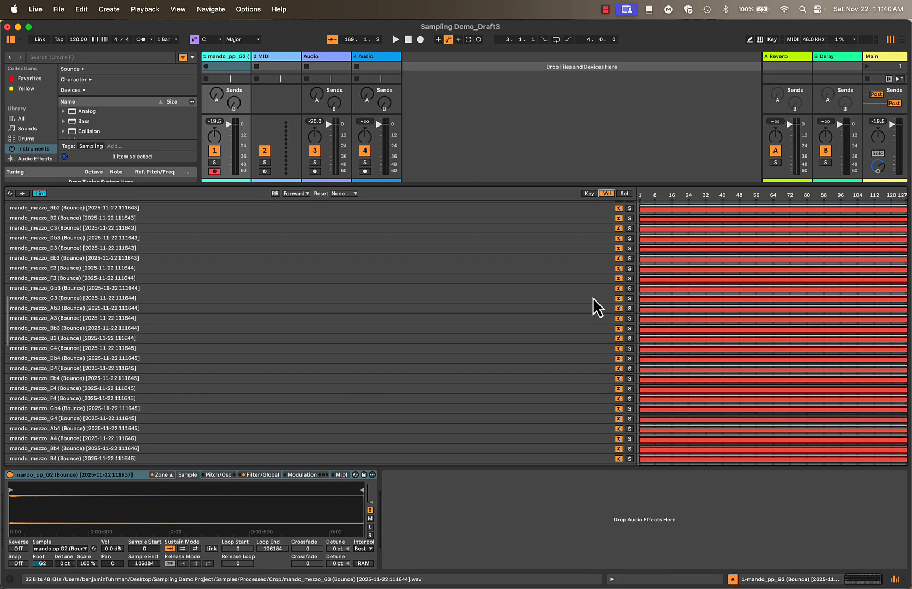
pyautogui.scroll(10, 592, 295)
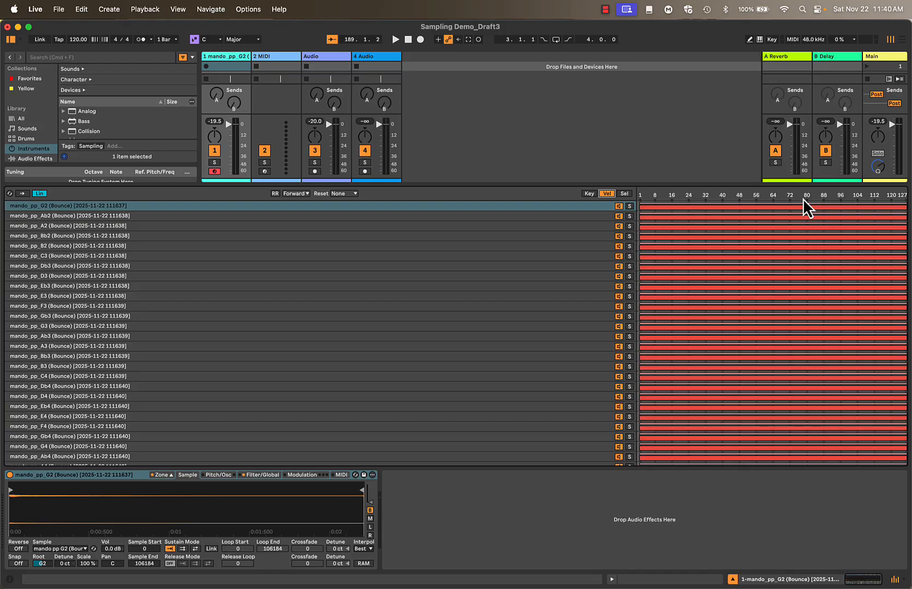
pyautogui.scroll(-10, 528, 214)
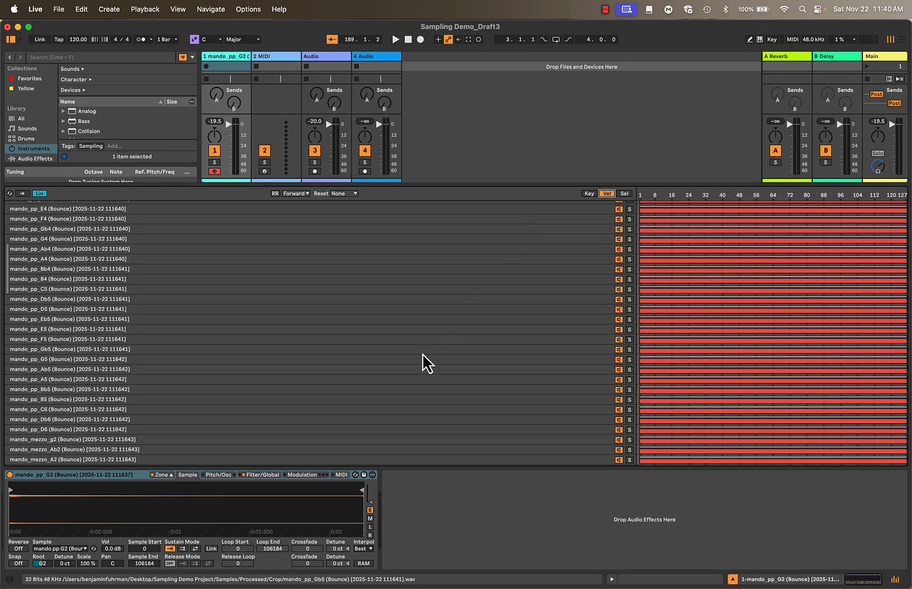
pyautogui.keyDown('shift'); pyautogui.click(160, 432); pyautogui.keyUp('shift')
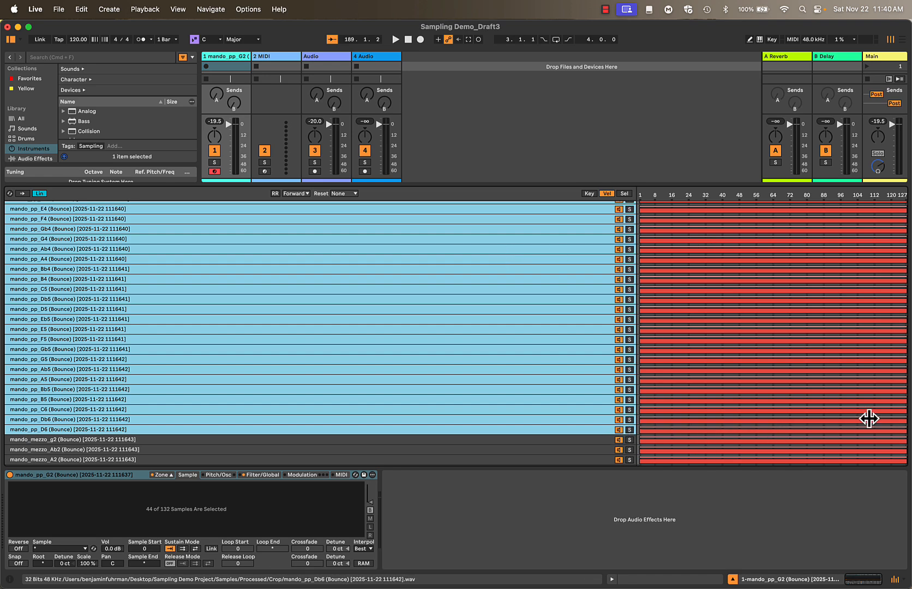
pyautogui.moveTo(904, 431); pyautogui.dragTo(724, 428)
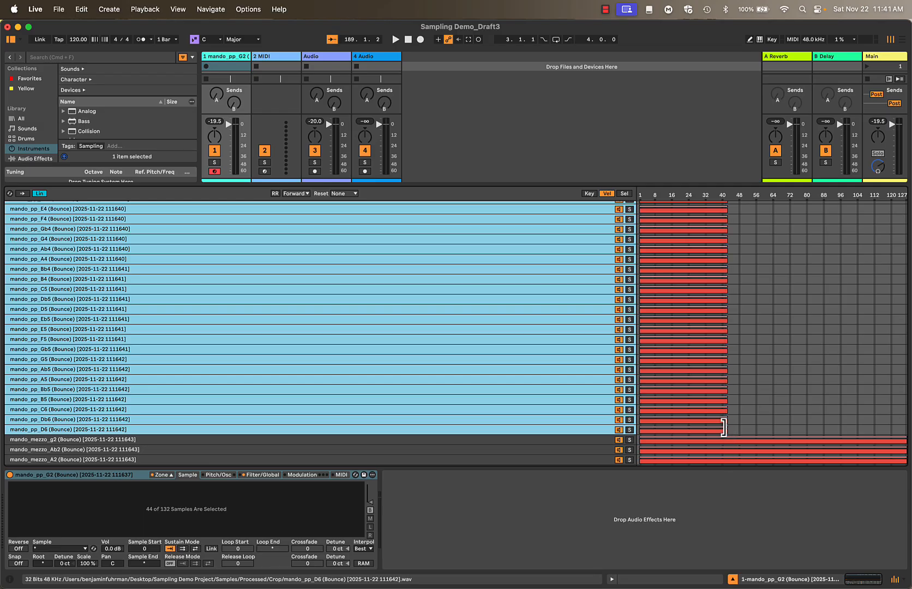
# Raise the lower velocity limit of all the mezzo samples to about 43, so they start directly above the pp layer
pyautogui.click(553, 439)
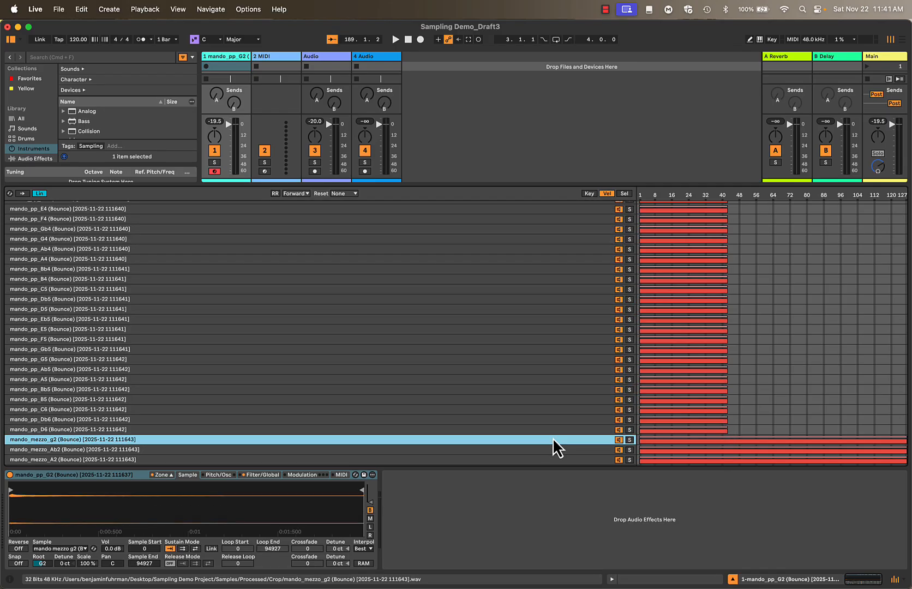
pyautogui.scroll(-20, 553, 437)
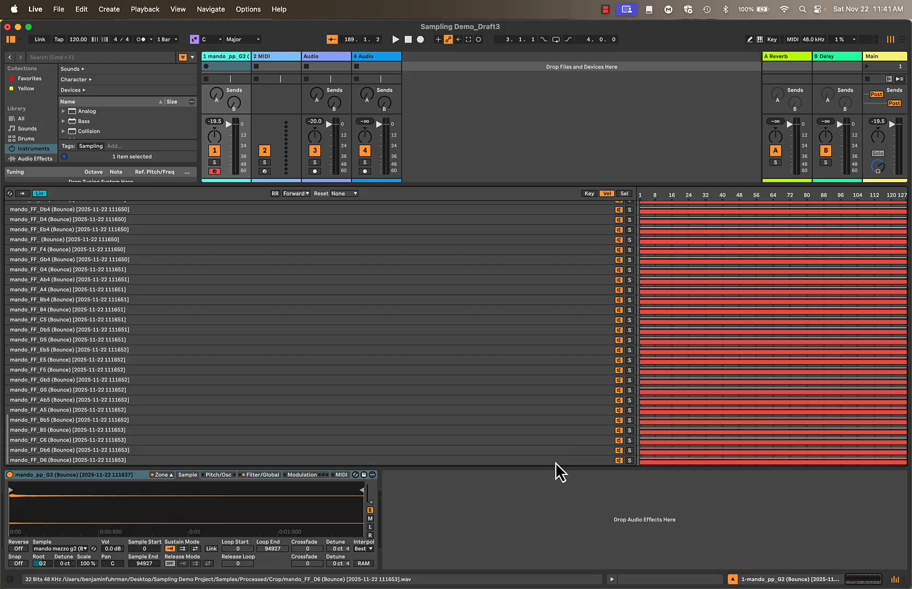
pyautogui.scroll(6, 556, 441)
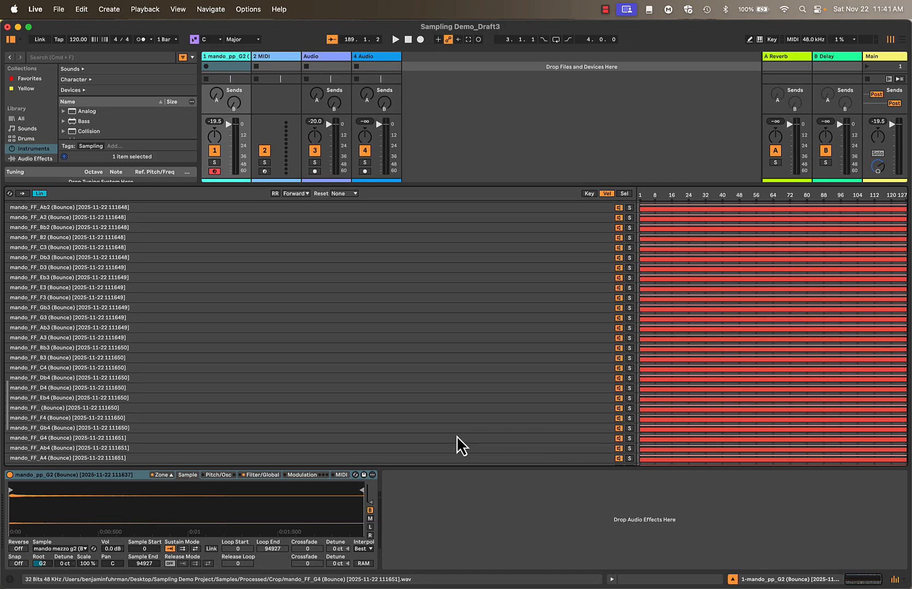
pyautogui.scroll(3, 334, 370)
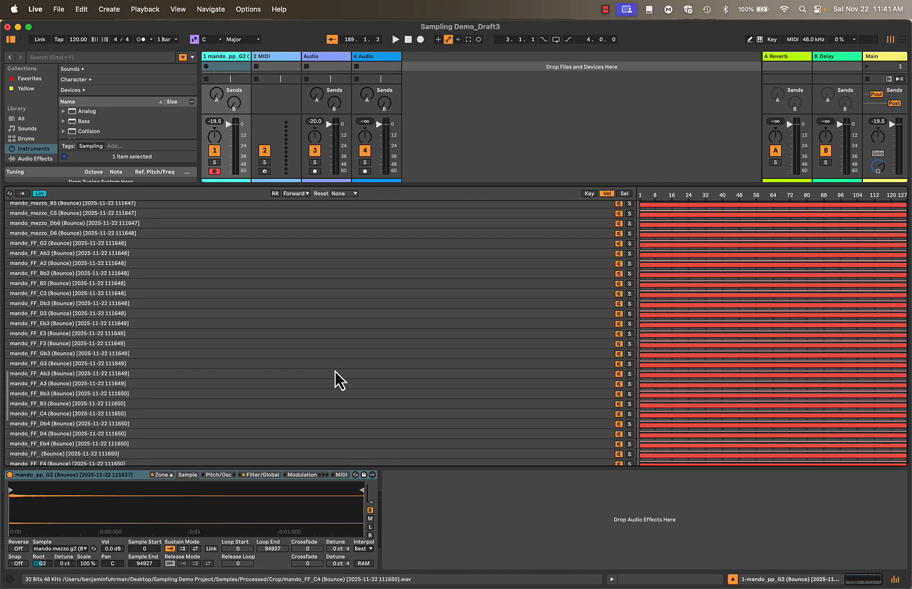
pyautogui.scroll(2, 334, 369)
pyautogui.keyDown('shift'); pyautogui.click(265, 269); pyautogui.keyUp('shift')
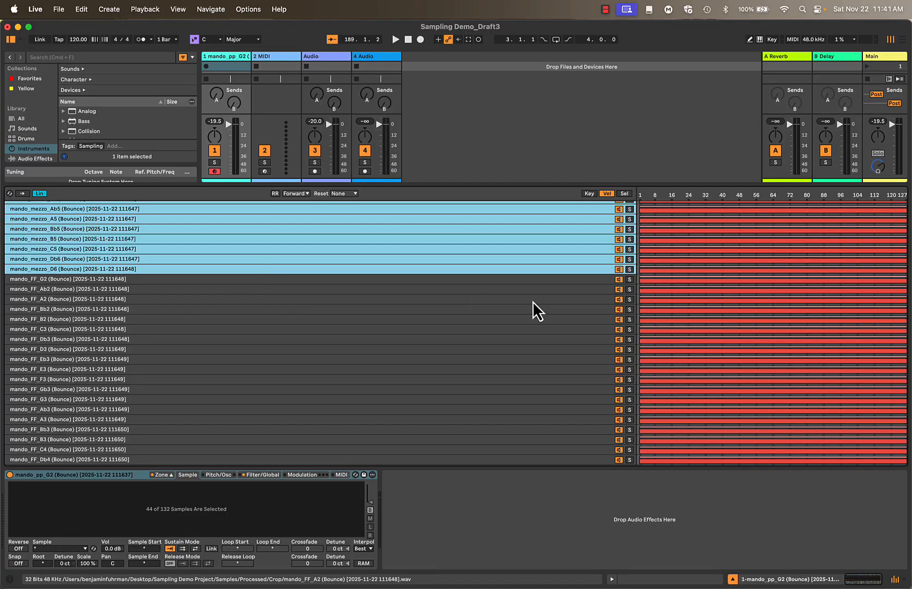
pyautogui.moveTo(640, 270); pyautogui.dragTo(729, 266)
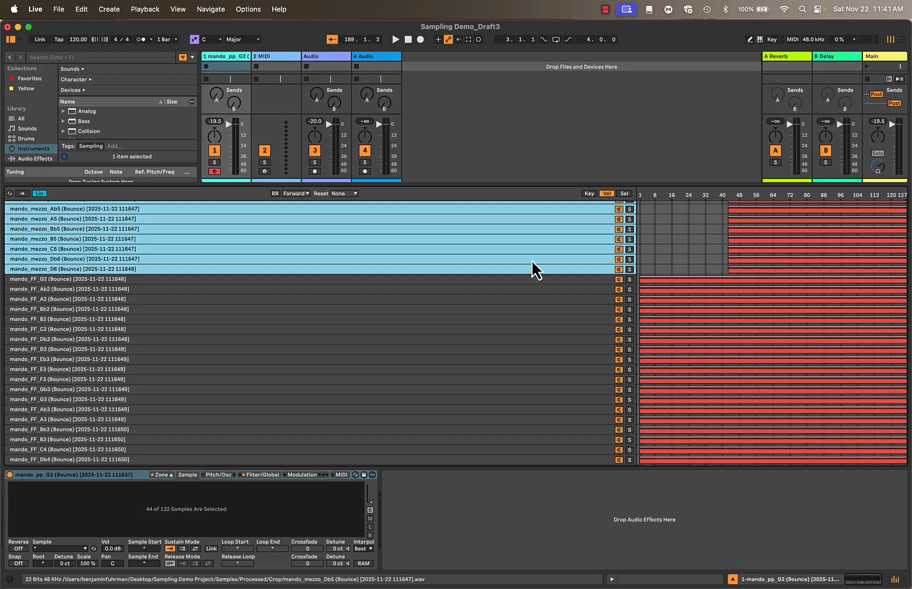
pyautogui.scroll(15, 532, 260)
pyautogui.scroll(-5, 531, 259)
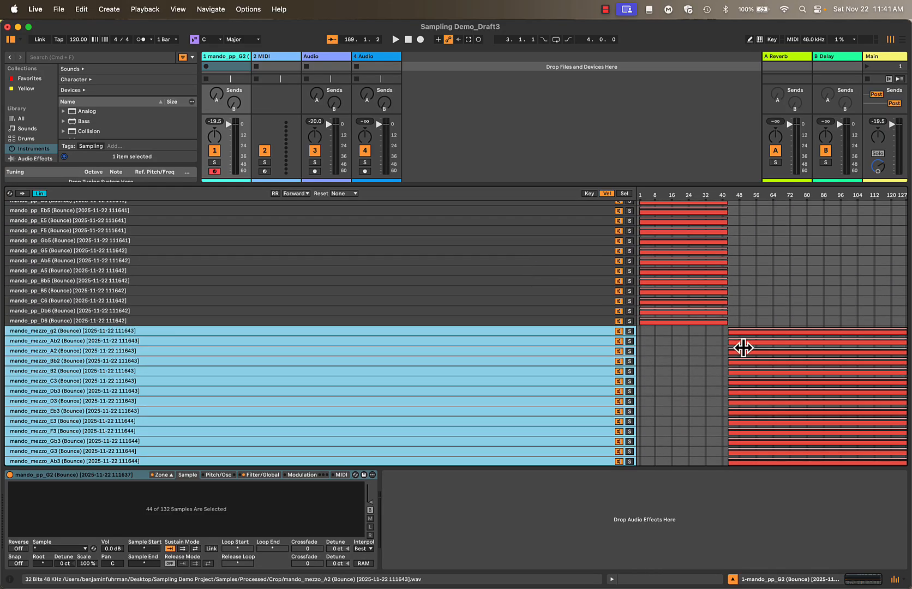
pyautogui.moveTo(730, 332); pyautogui.dragTo(730, 332)
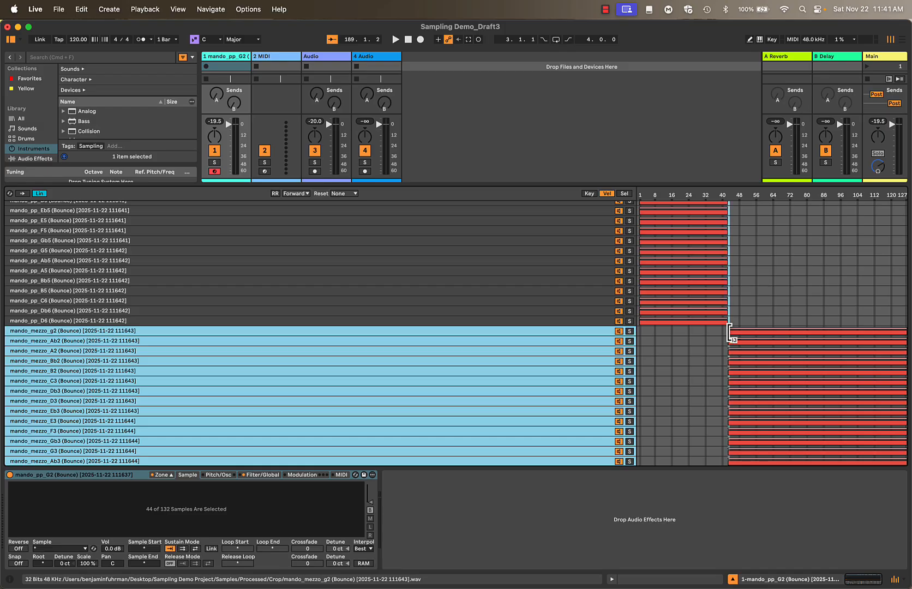
pyautogui.moveTo(730, 331); pyautogui.dragTo(729, 332)
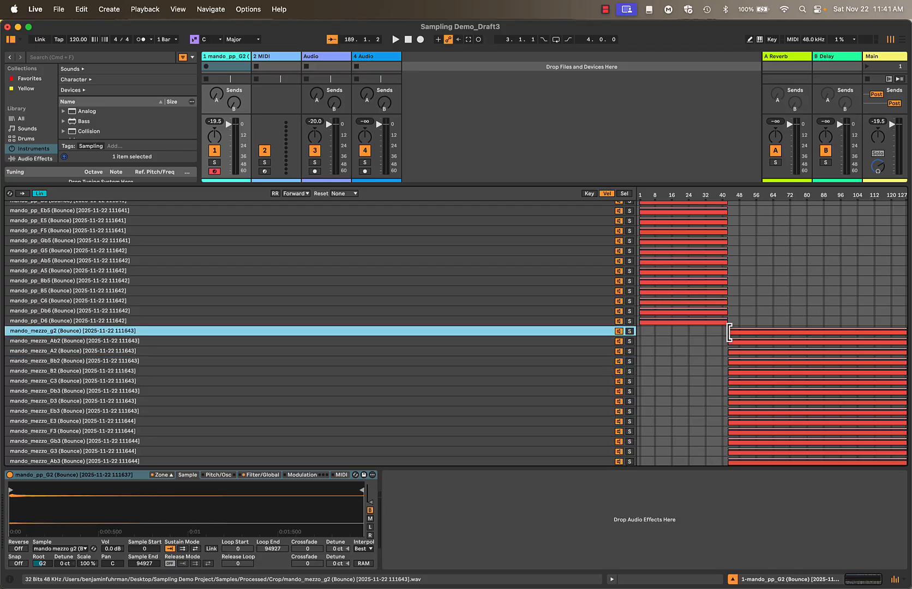
# Reduce the upper velocity limit of all the mezzo samples to about 84
pyautogui.scroll(-15, 477, 347)
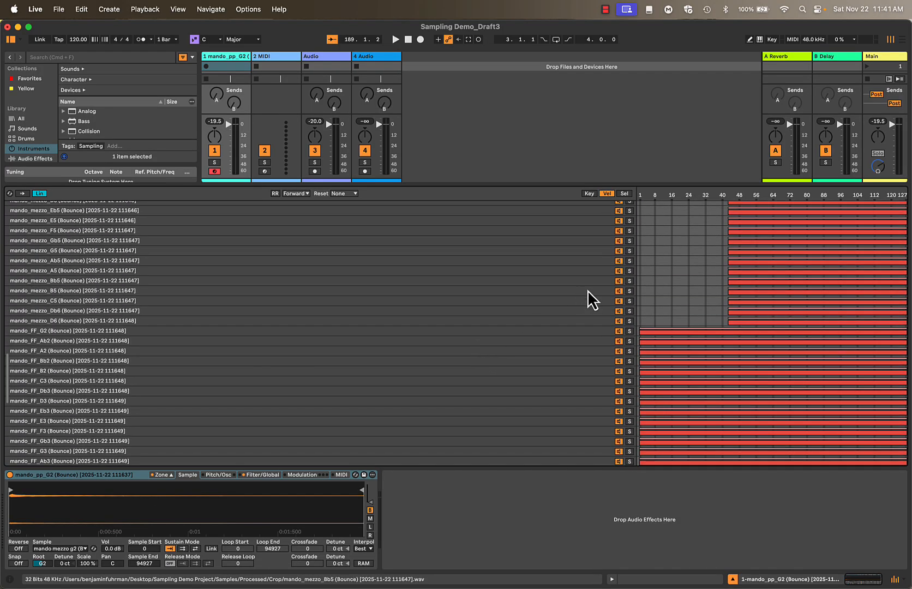
pyautogui.keyDown('shift'); pyautogui.click(568, 320); pyautogui.keyUp('shift')
pyautogui.scroll(18, 568, 320)
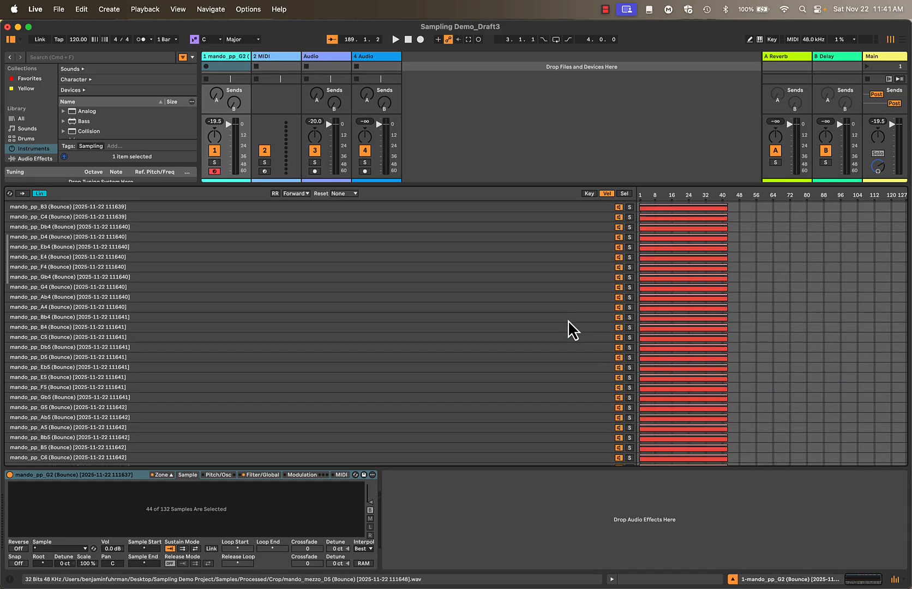
pyautogui.scroll(-8, 568, 320)
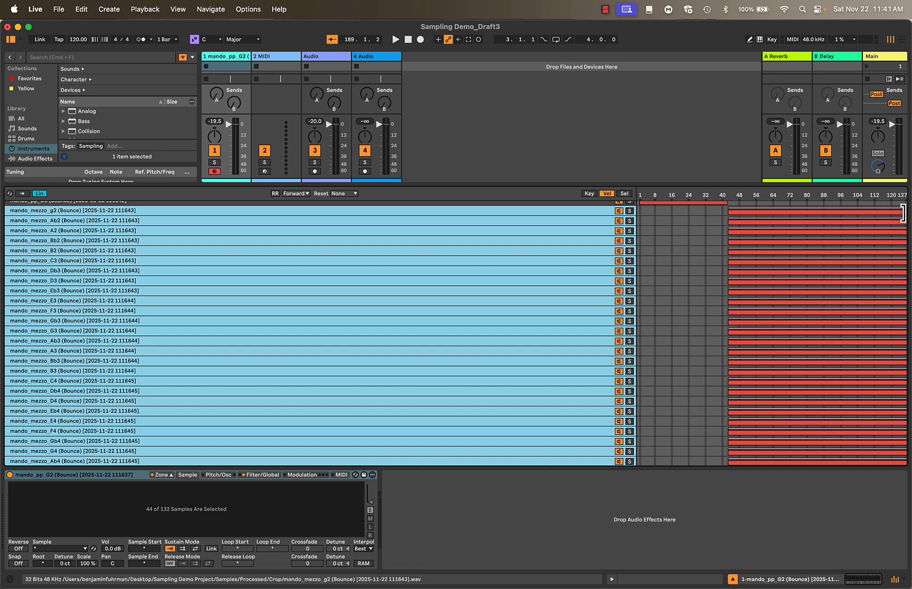
pyautogui.moveTo(902, 213); pyautogui.dragTo(813, 236)
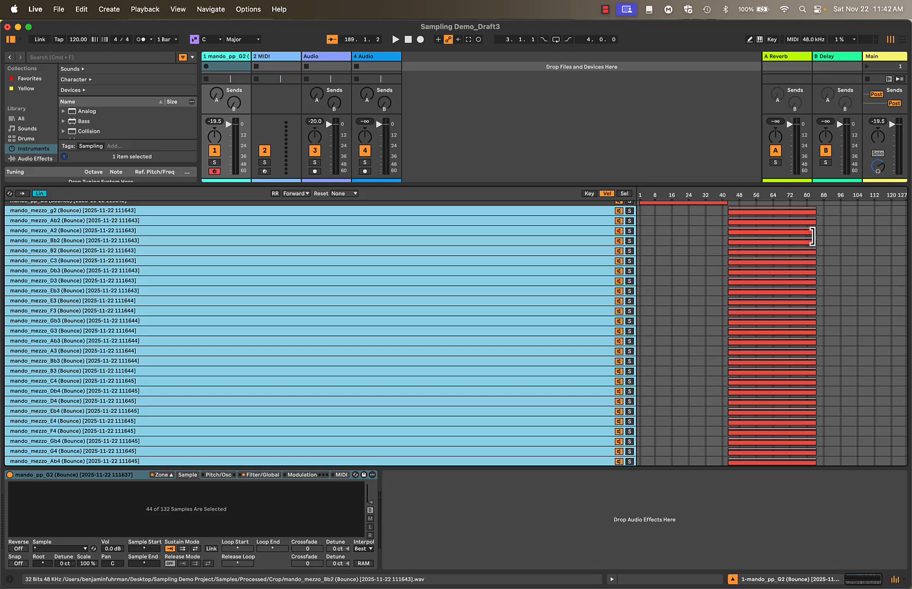
# Raise the lower velocity limit of all the FF samples, G2 through D6, to about 85, directly above the mezzo layer
pyautogui.scroll(-3, 522, 243)
pyautogui.scroll(-12, 522, 242)
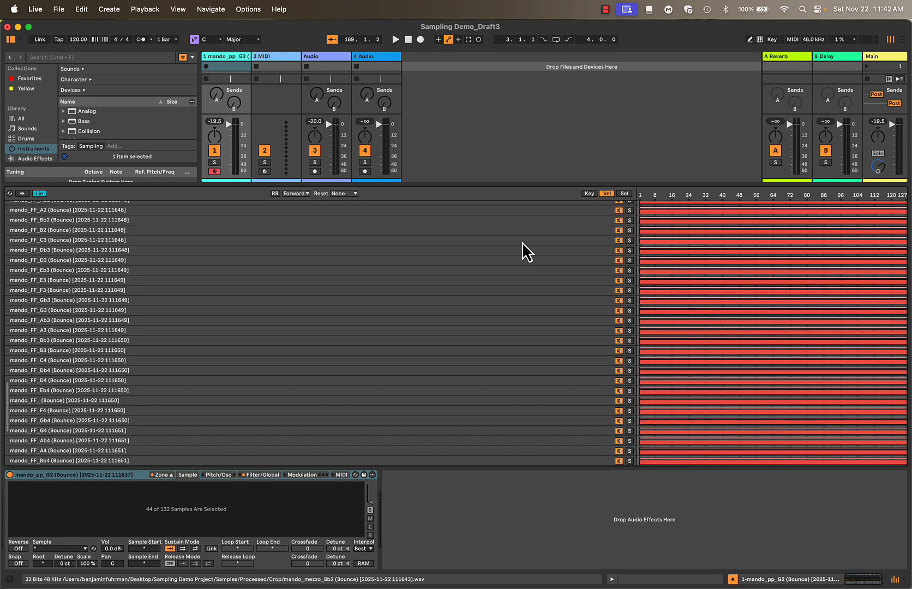
pyautogui.click(525, 261)
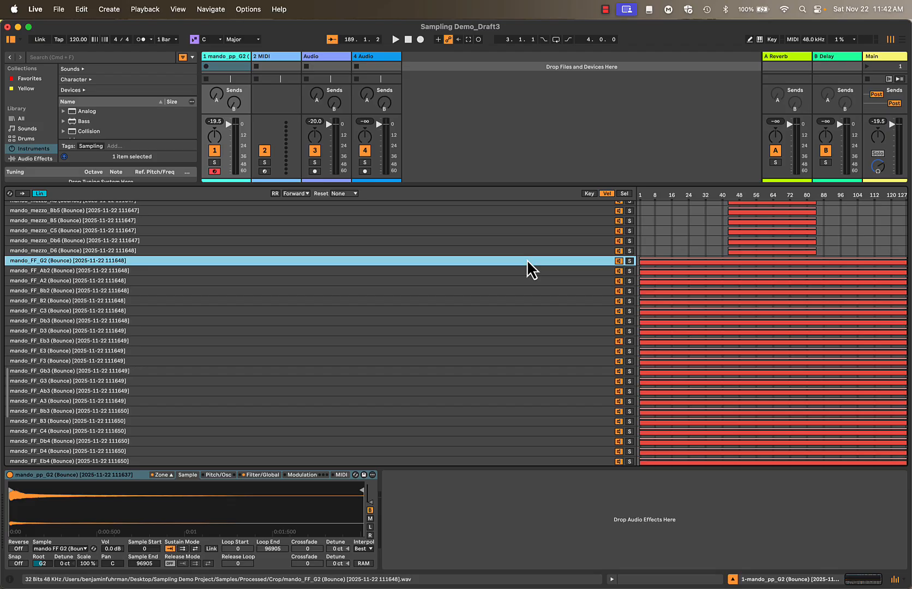
pyautogui.scroll(-1, 527, 259)
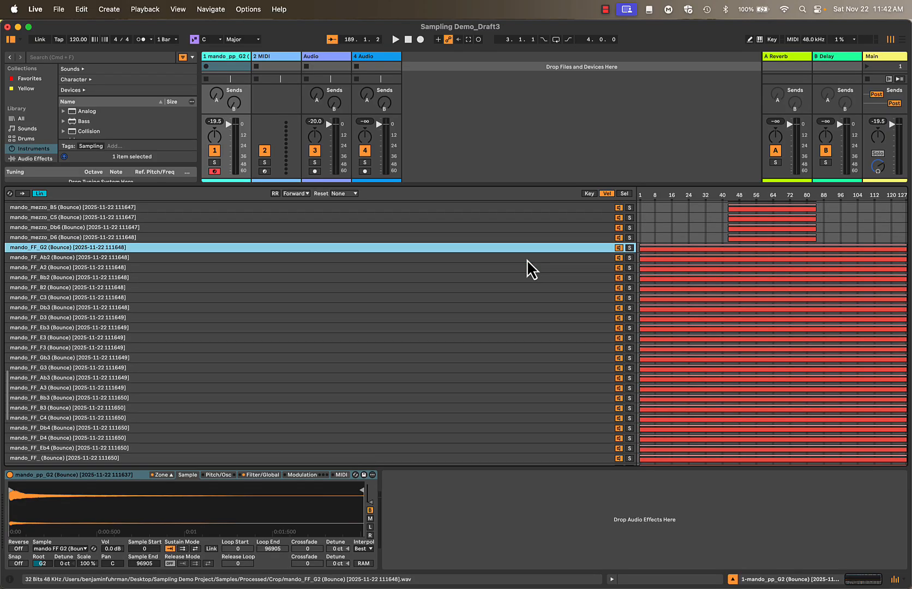
pyautogui.scroll(-8, 528, 260)
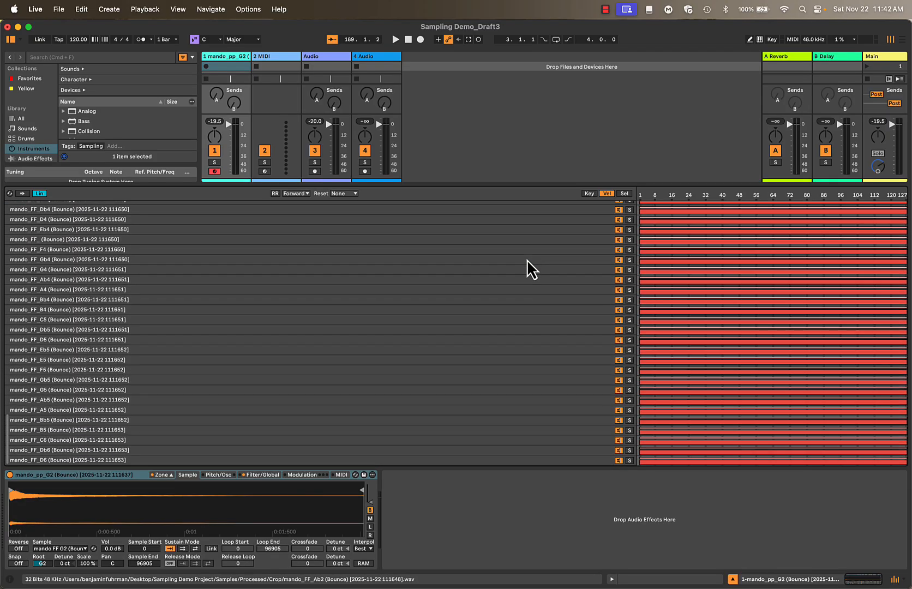
pyautogui.keyDown('shift'); pyautogui.click(520, 460); pyautogui.keyUp('shift')
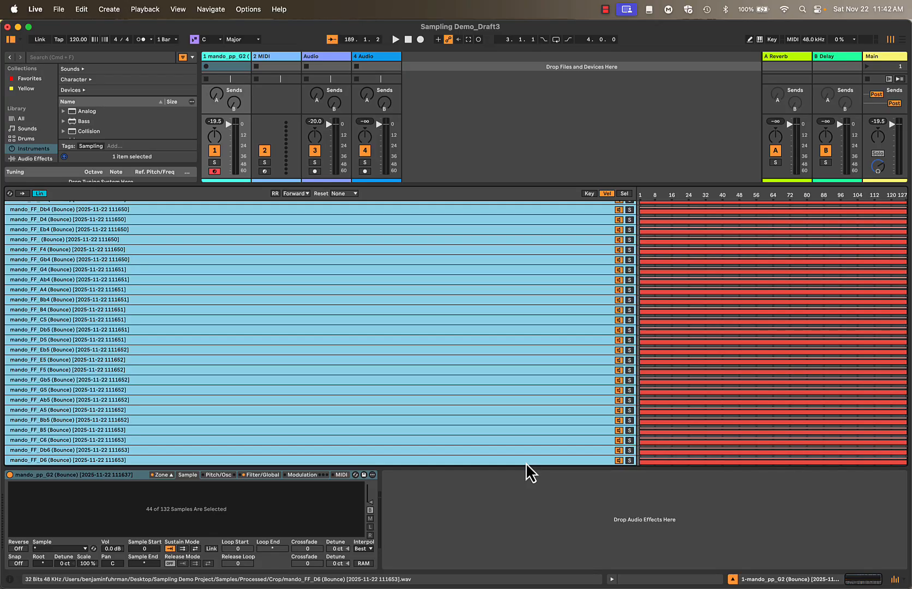
pyautogui.scroll(2, 593, 399)
pyautogui.scroll(-2, 593, 399)
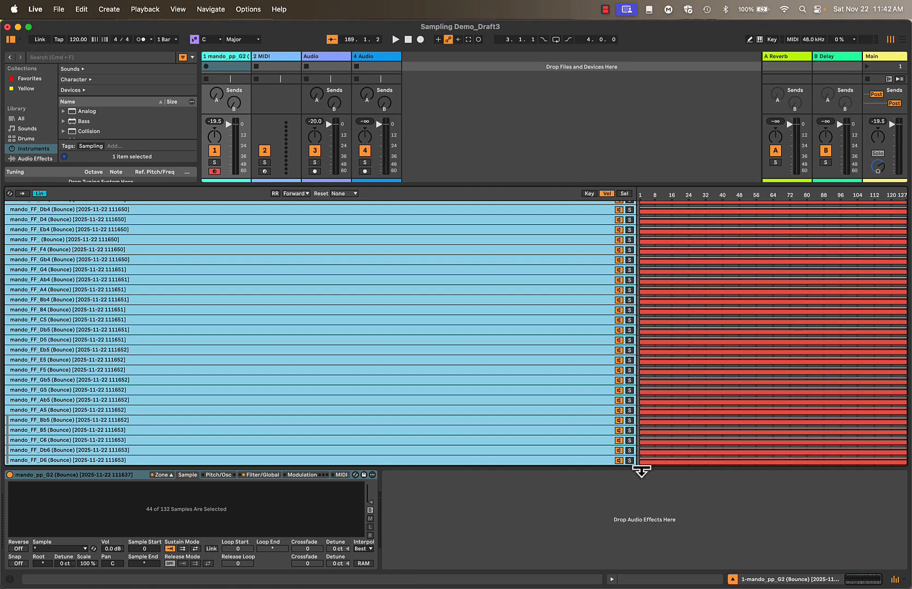
pyautogui.moveTo(640, 460); pyautogui.dragTo(817, 447)
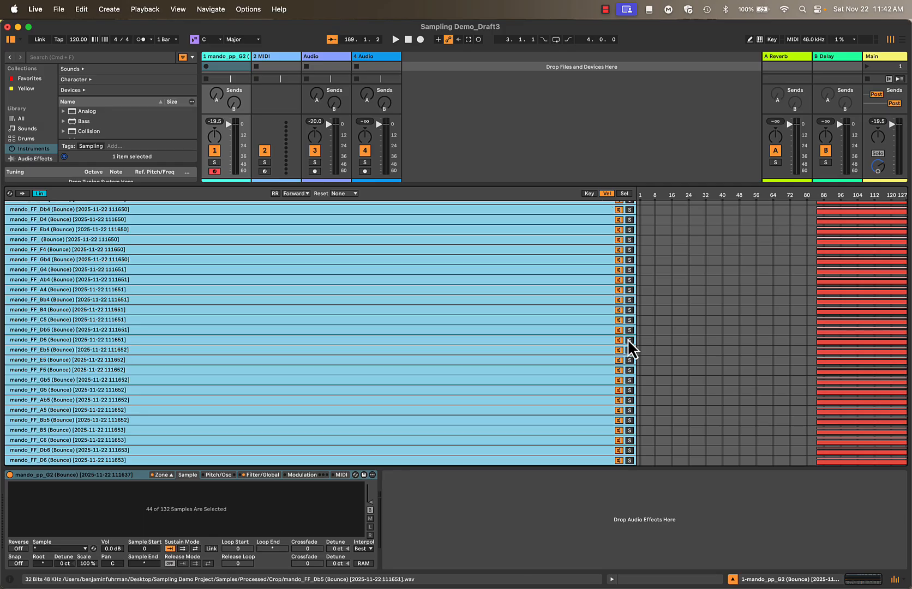
# Check the FF, mezzo and pp velocity layers in the zone list and close the zone editor
pyautogui.click(581, 290)
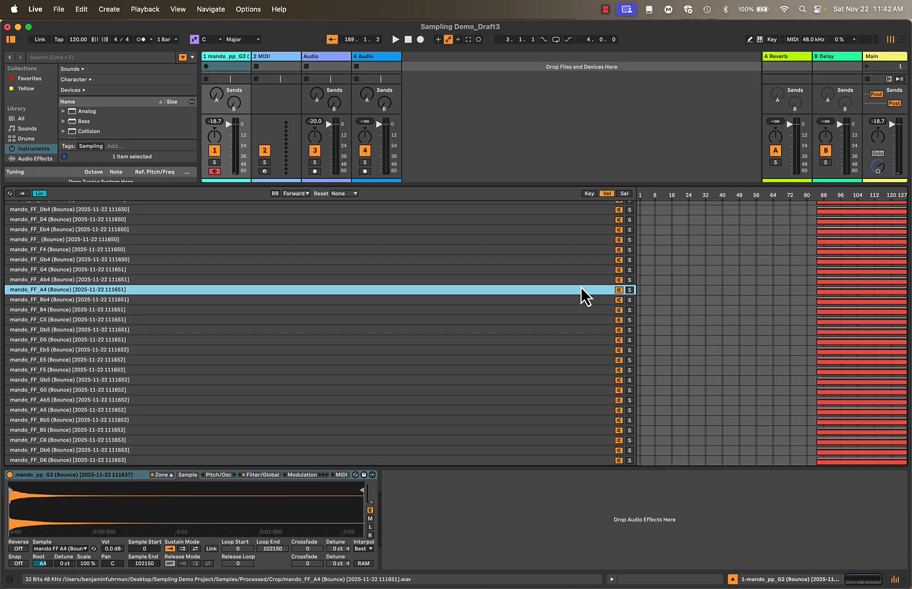
pyautogui.scroll(10, 528, 296)
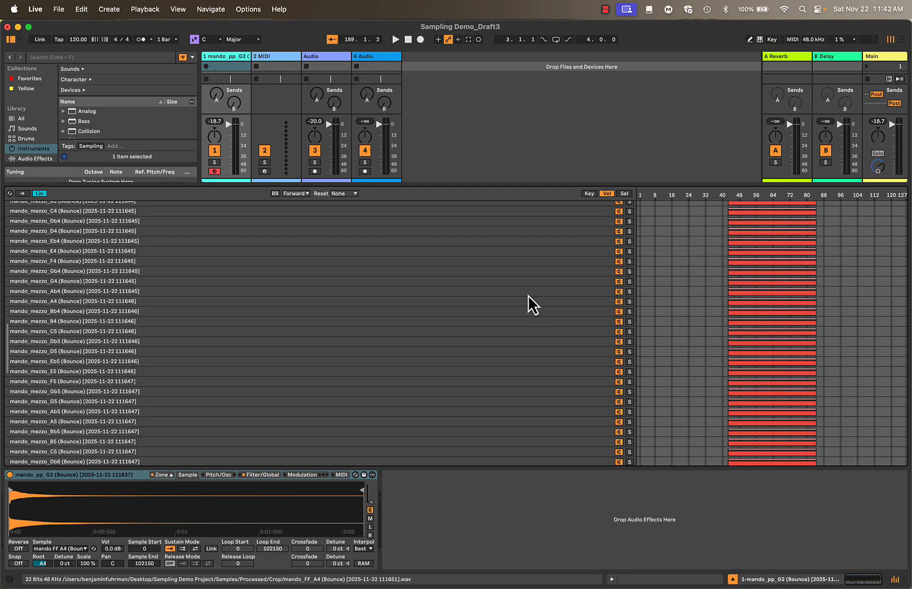
pyautogui.scroll(8, 528, 294)
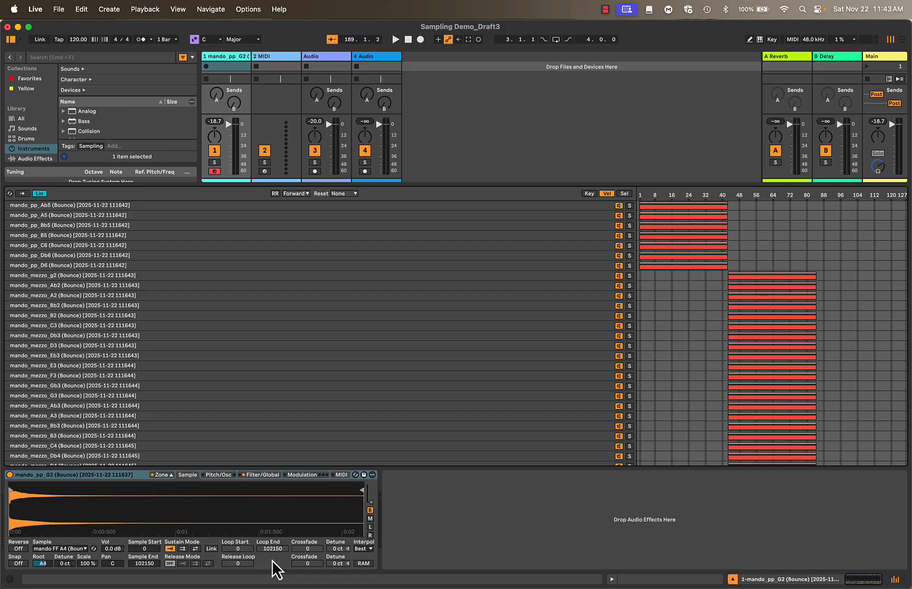
pyautogui.click(165, 477)
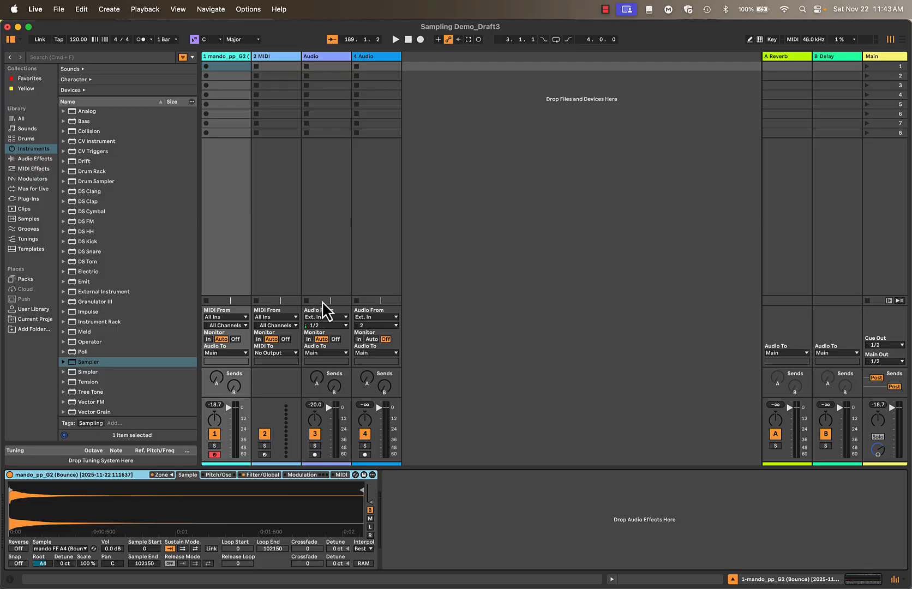
# Save the Live Set with Collect All and Save, copying files from elsewhere, other projects and the User Library into the project
pyautogui.press('super+s')
pyautogui.click(59, 9)
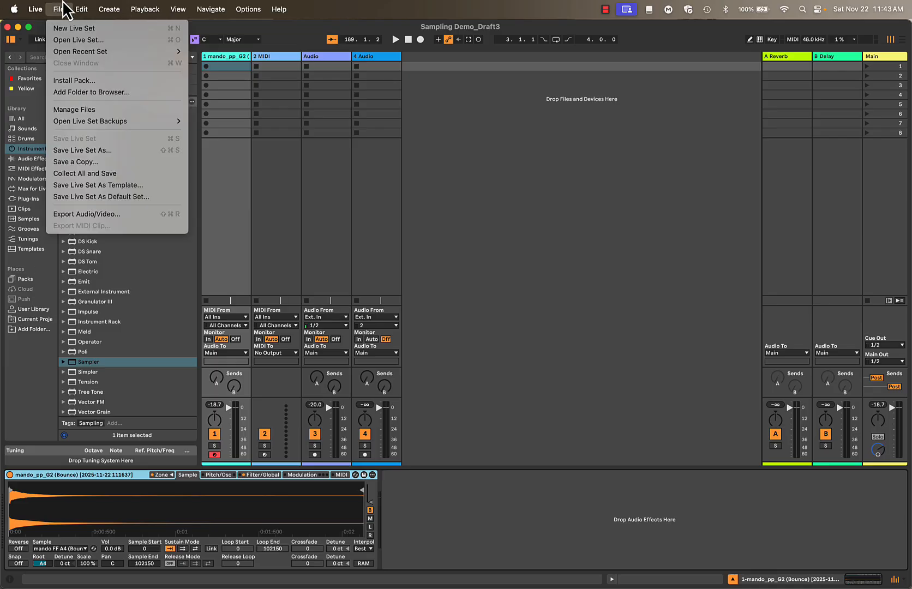
pyautogui.click(99, 174)
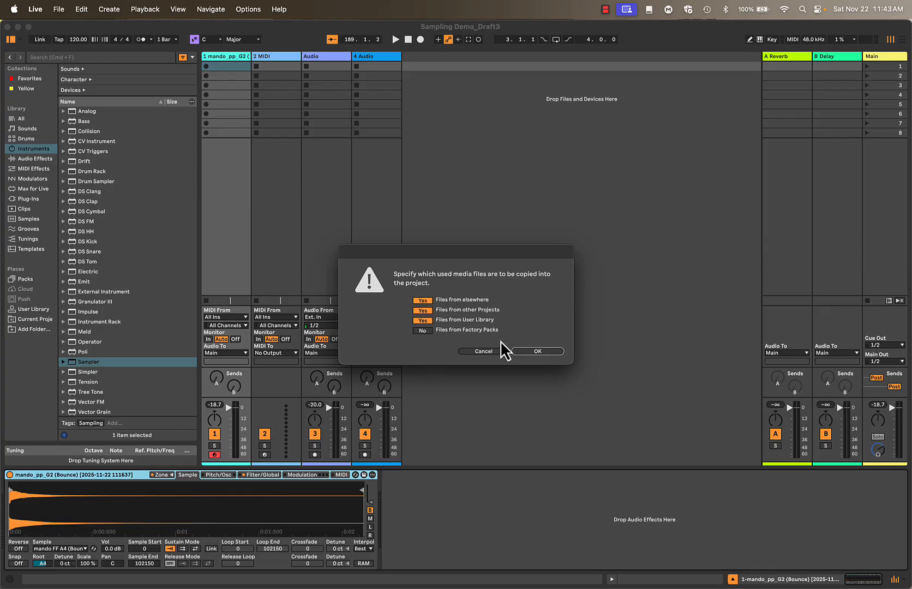
pyautogui.click(547, 351)
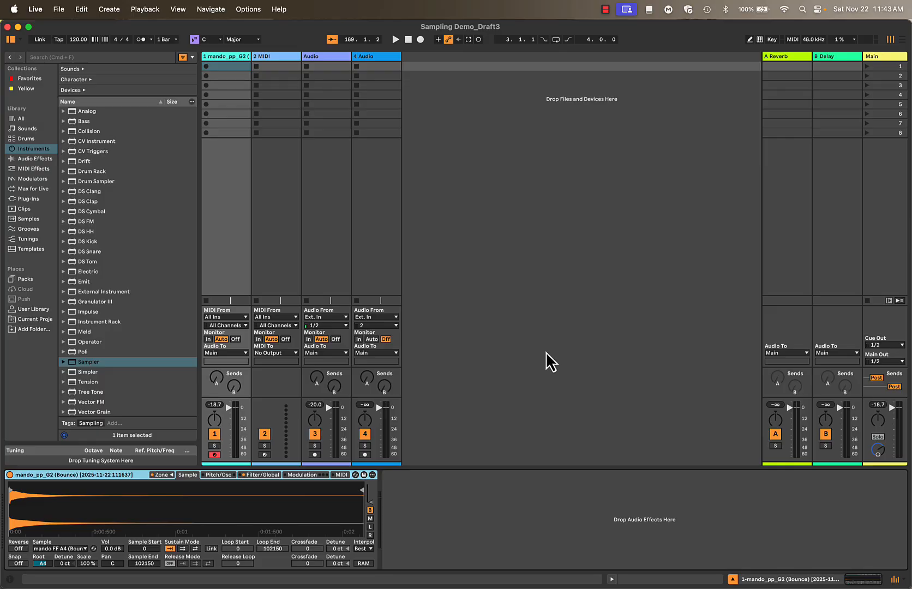
# Save the Sampler instrument as a User Library preset named with the creator's surname followed by "_Mandolin"
pyautogui.click(364, 474)
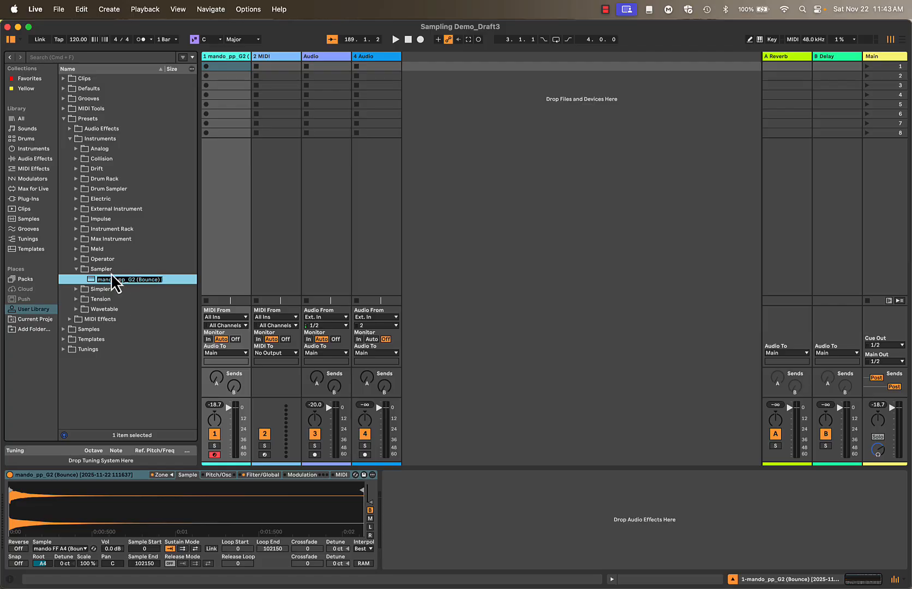
pyautogui.write('F')
pyautogui.write('uhrman_Mandolin')
pyautogui.press('Return')
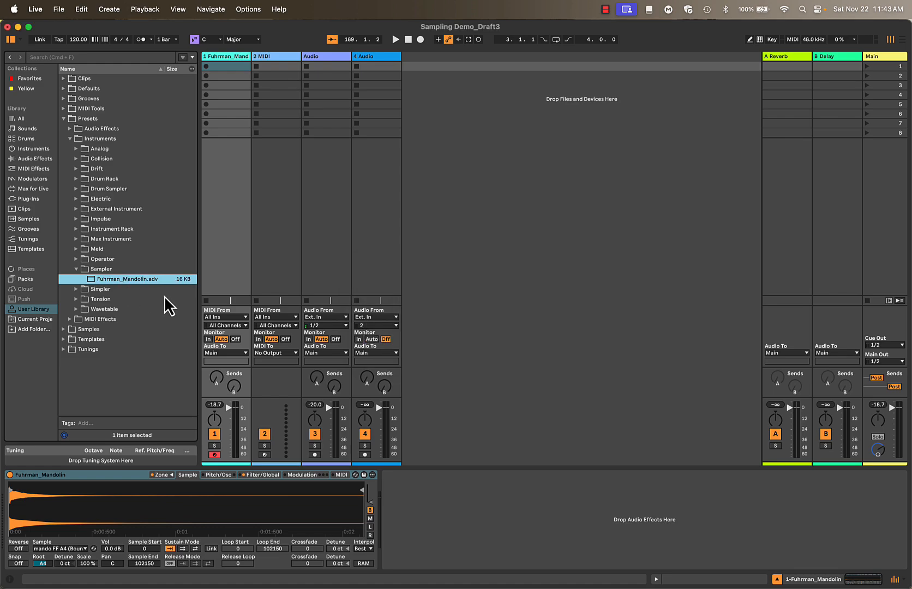
# Reveal the saved mandolin preset file in Finder, close that Finder window and return to Live
pyautogui.rightClick(135, 280)
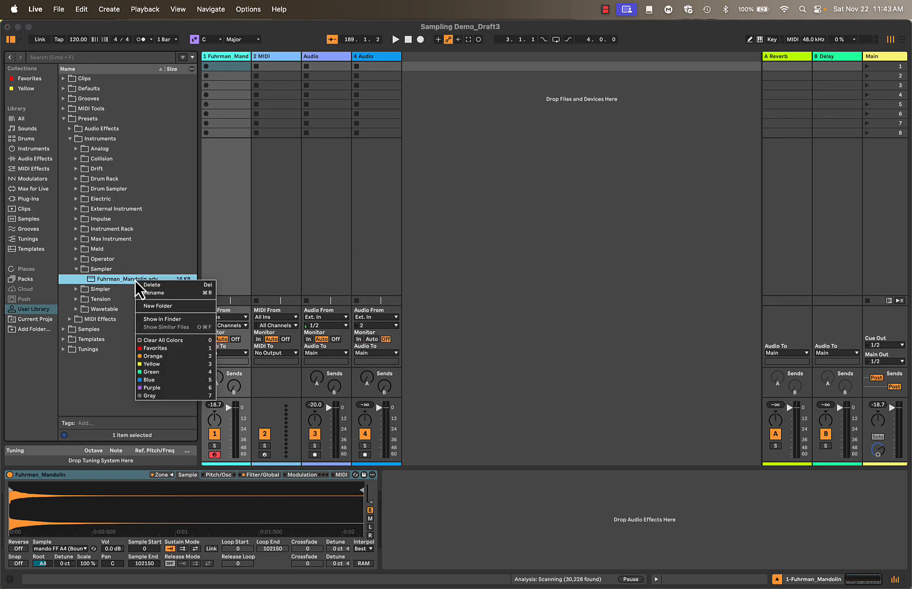
pyautogui.click(172, 319)
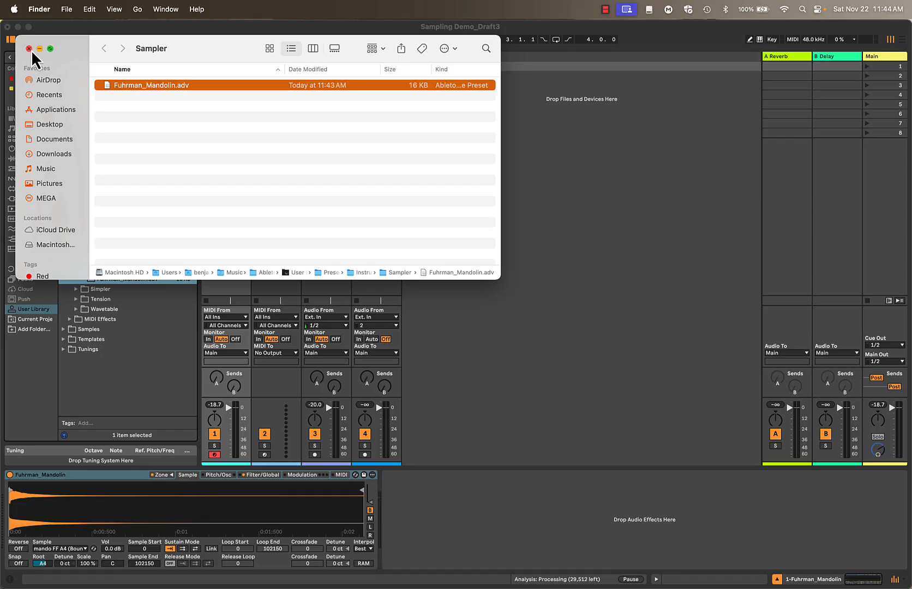
pyautogui.click(29, 48)
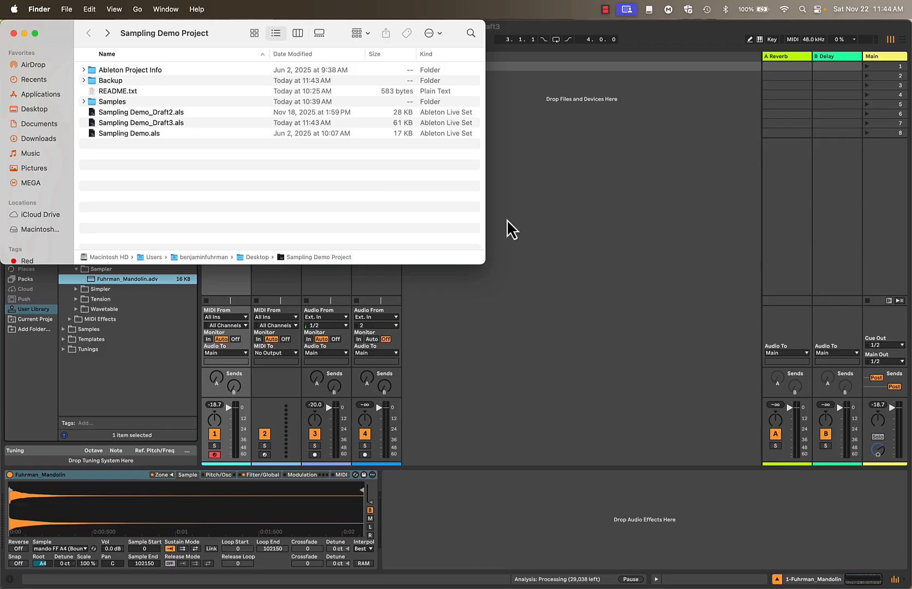
pyautogui.click(574, 243)
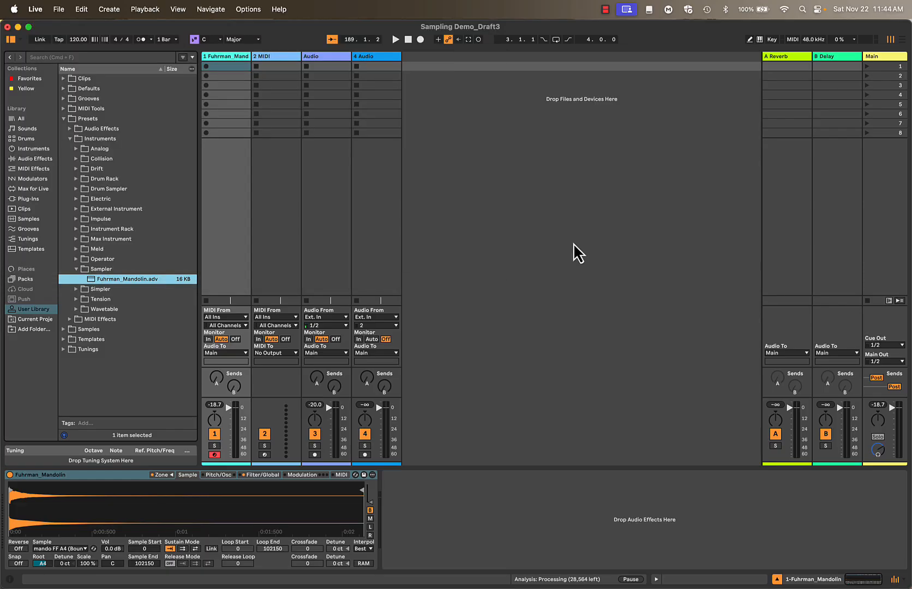
# Open the File Manager, manage the Sampling Demo project and expand its Packing section
pyautogui.click(409, 39)
pyautogui.click(61, 5)
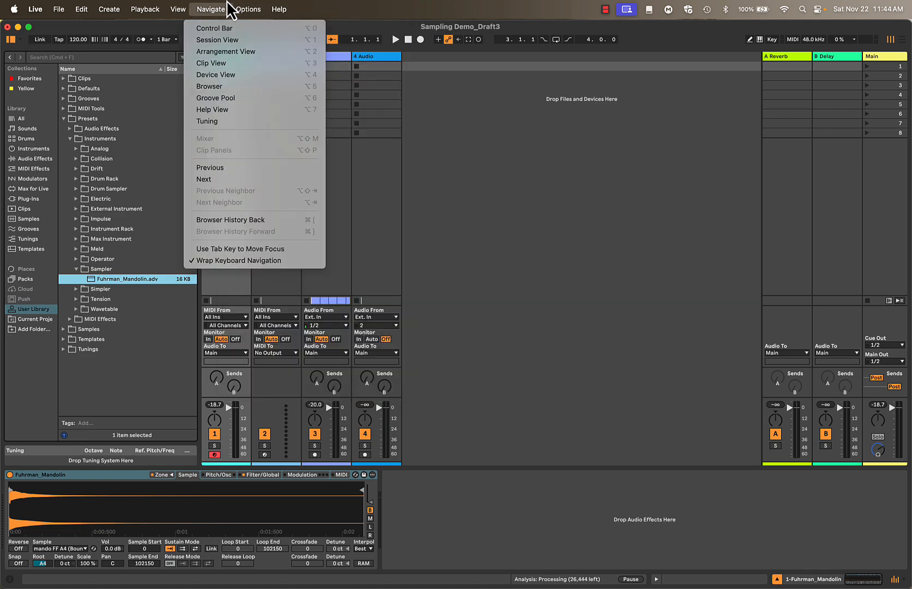
pyautogui.moveTo(163, 6)
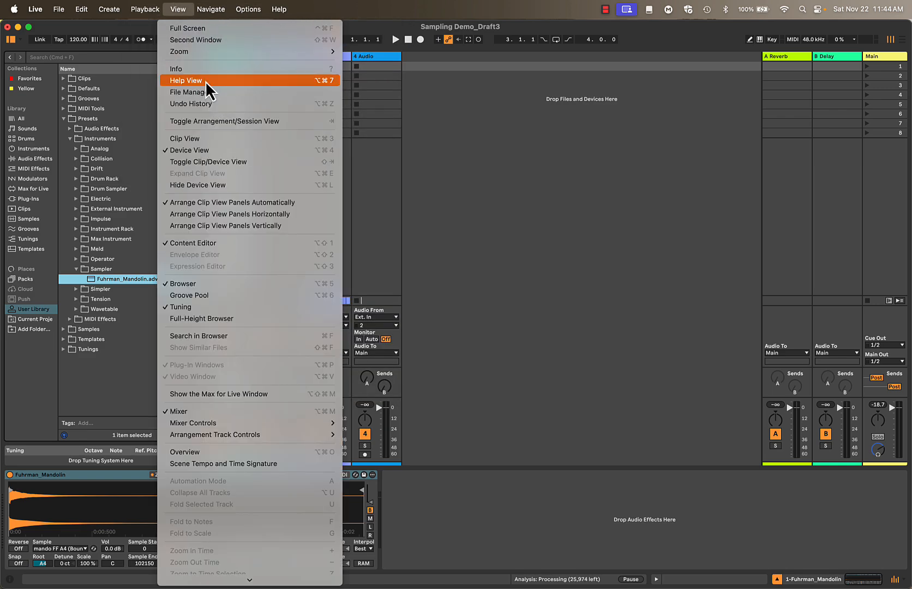
pyautogui.click(210, 93)
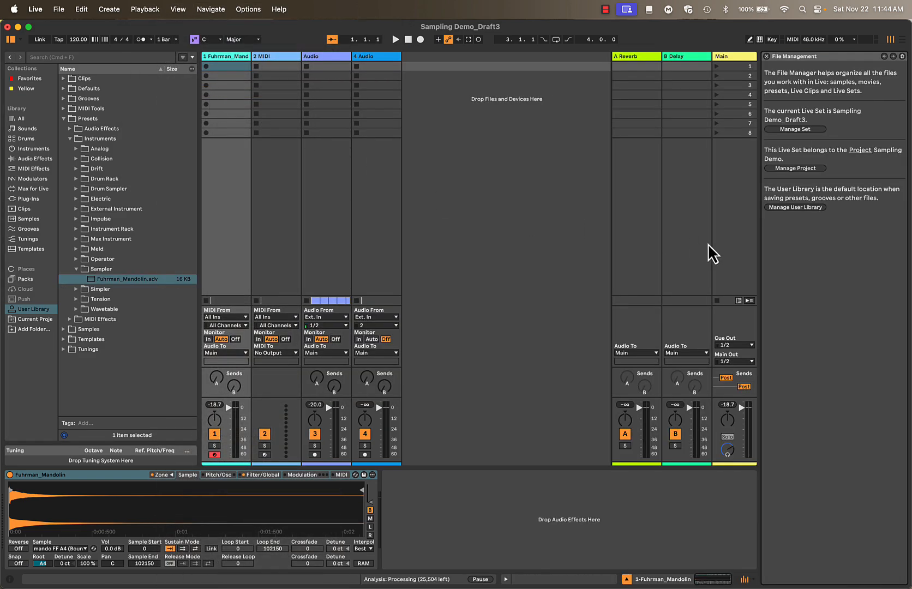
pyautogui.click(809, 169)
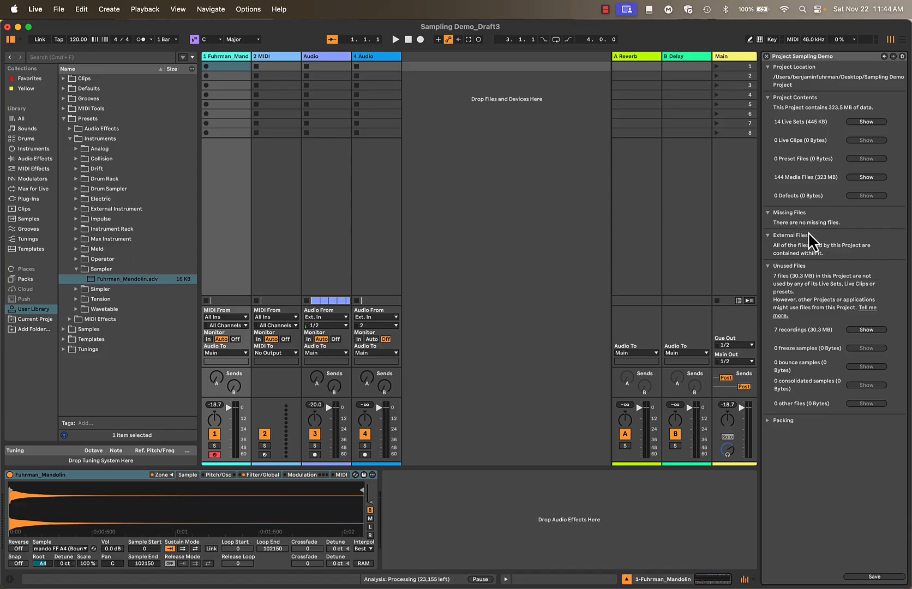
pyautogui.click(767, 420)
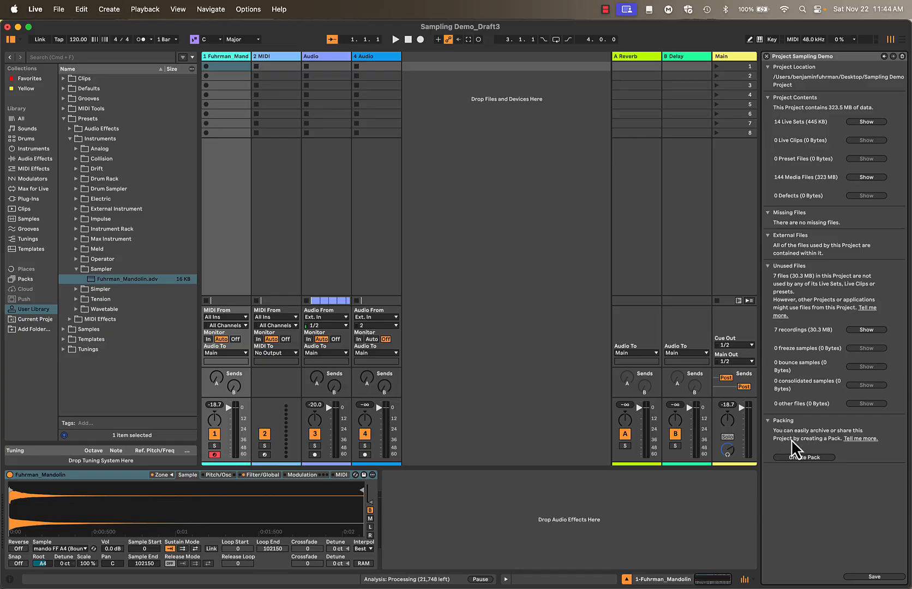
# Create a Pack of the project on the Desktop, named with the creator's surname followed by "_Mandolin", and close the File Manager
pyautogui.click(808, 458)
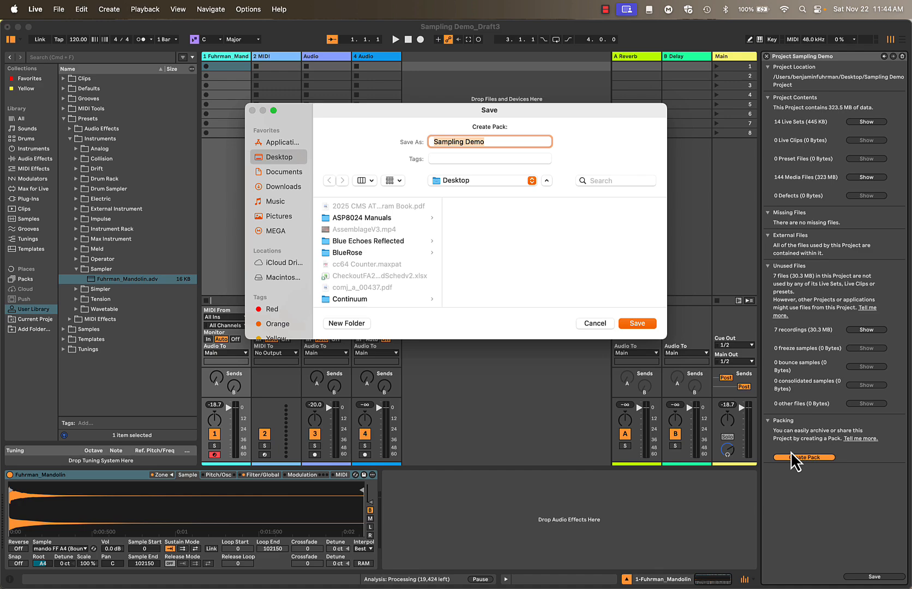
pyautogui.write('Fuhrman_Mandolin')
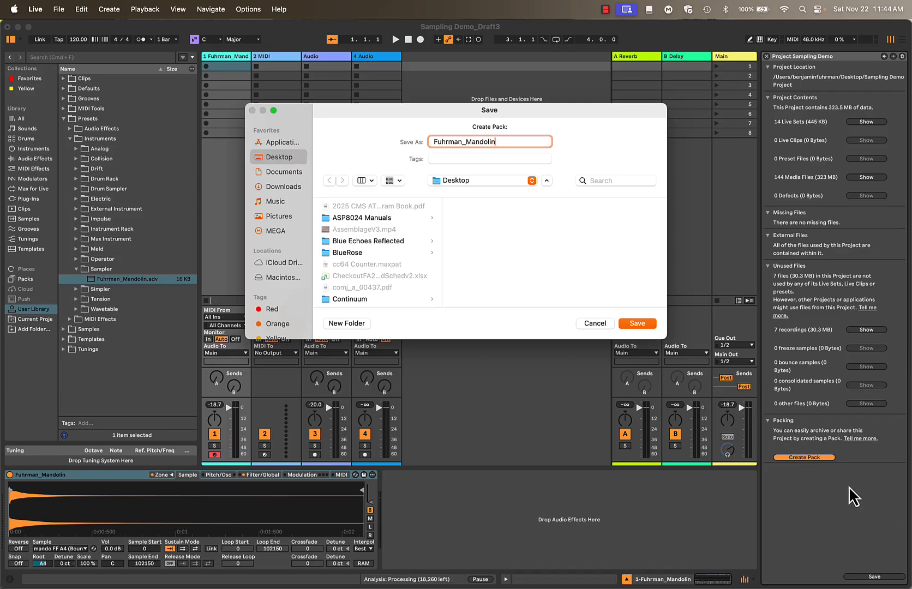
pyautogui.click(637, 322)
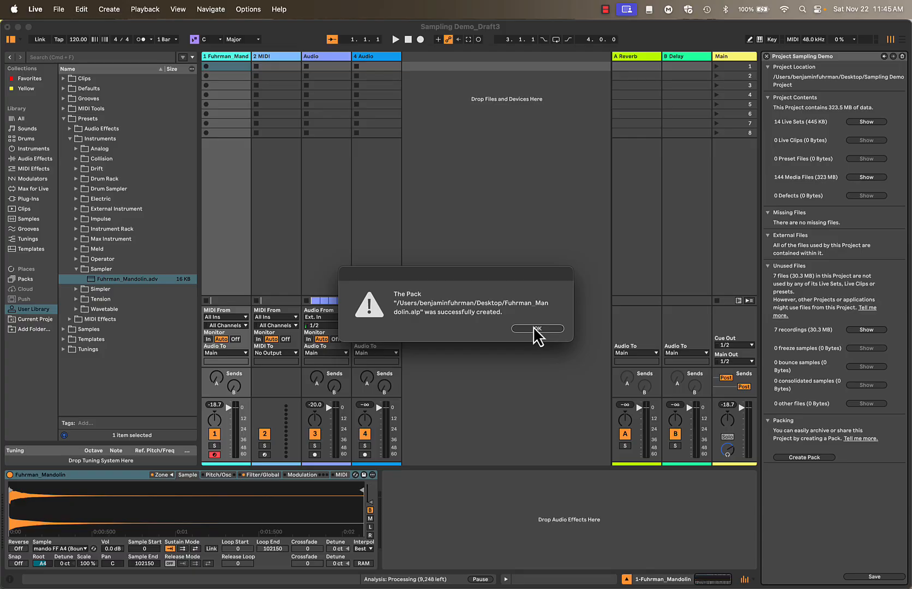
pyautogui.click(533, 327)
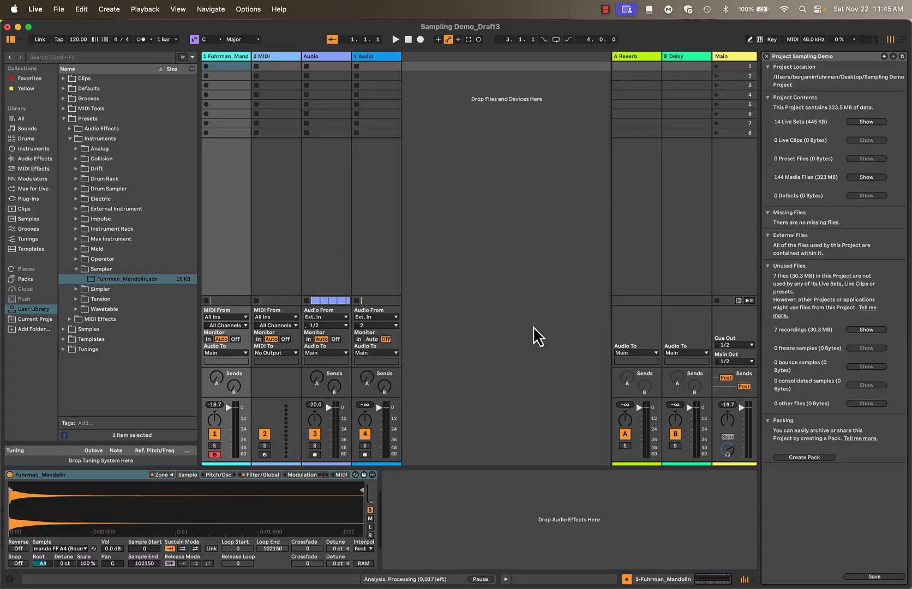
pyautogui.click(767, 56)
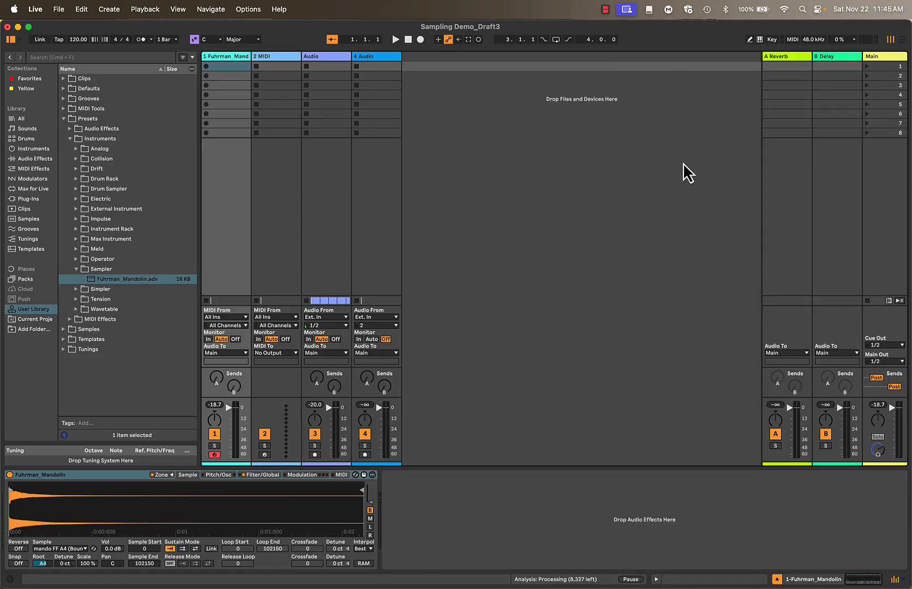